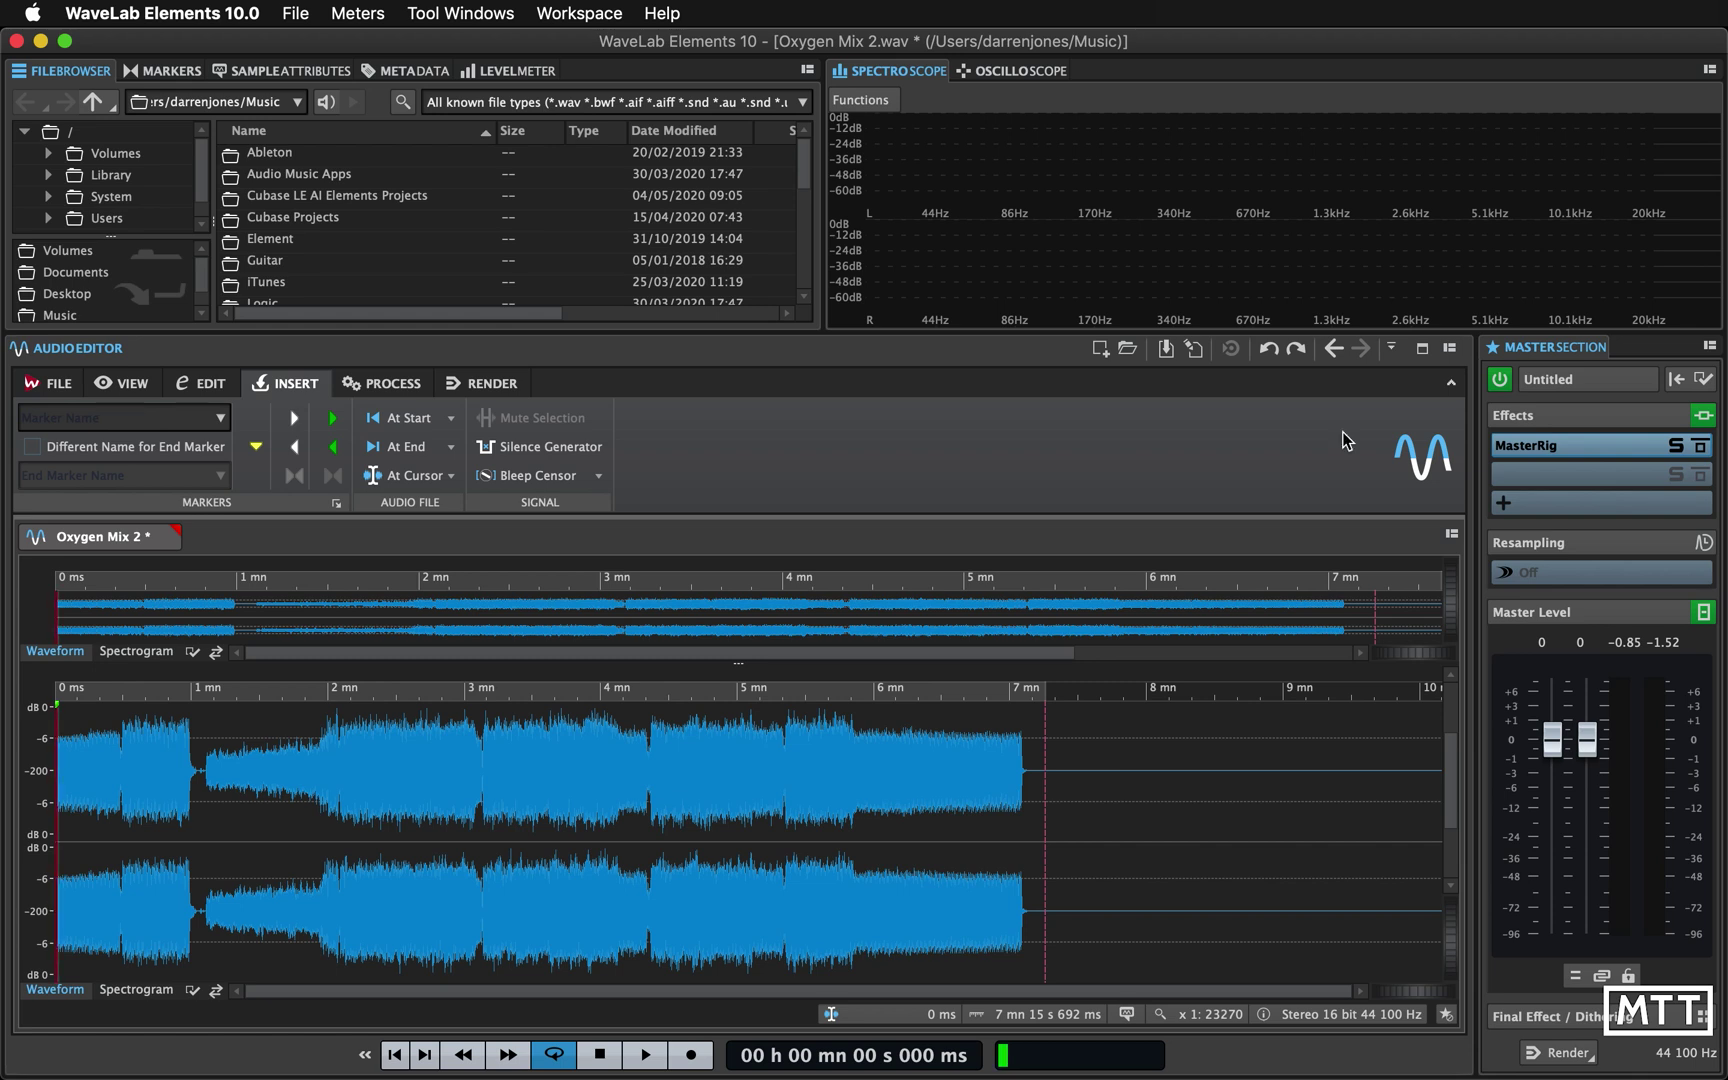
Open the MasterRig plug-in window and move the Master Section window to uncover the meters
click(1600, 447)
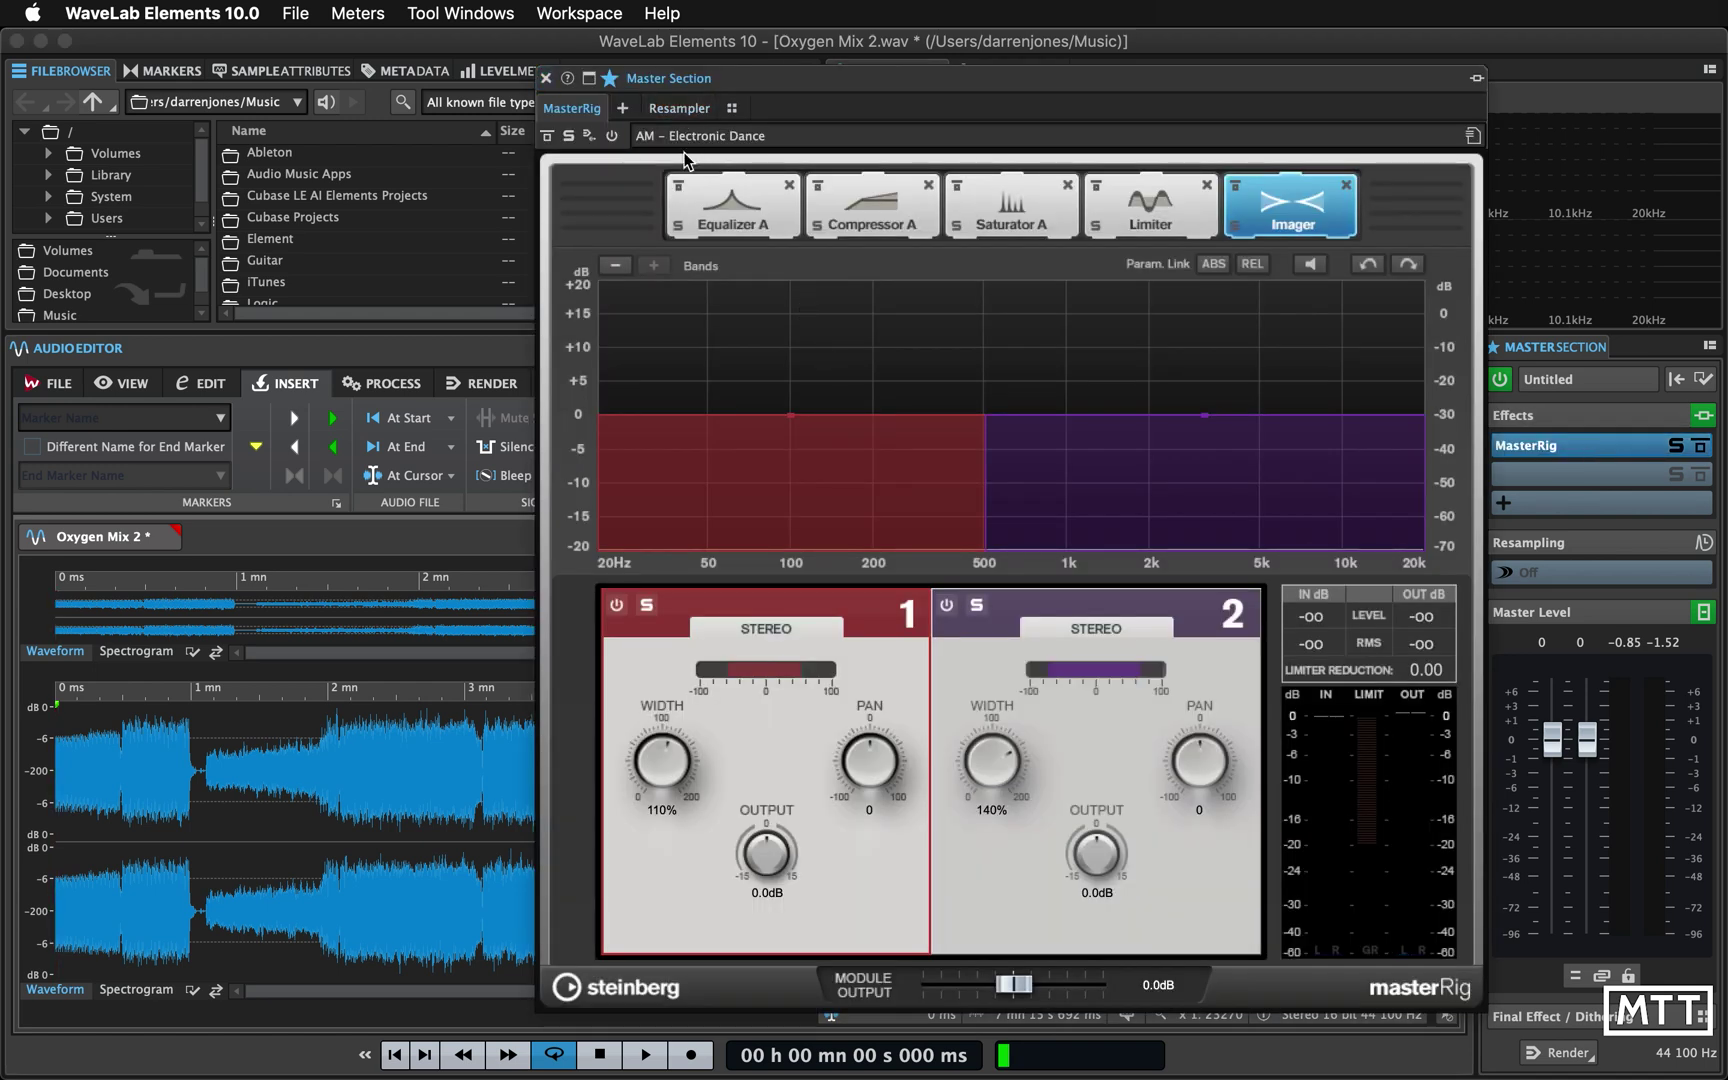
drag(829, 82, 915, 83)
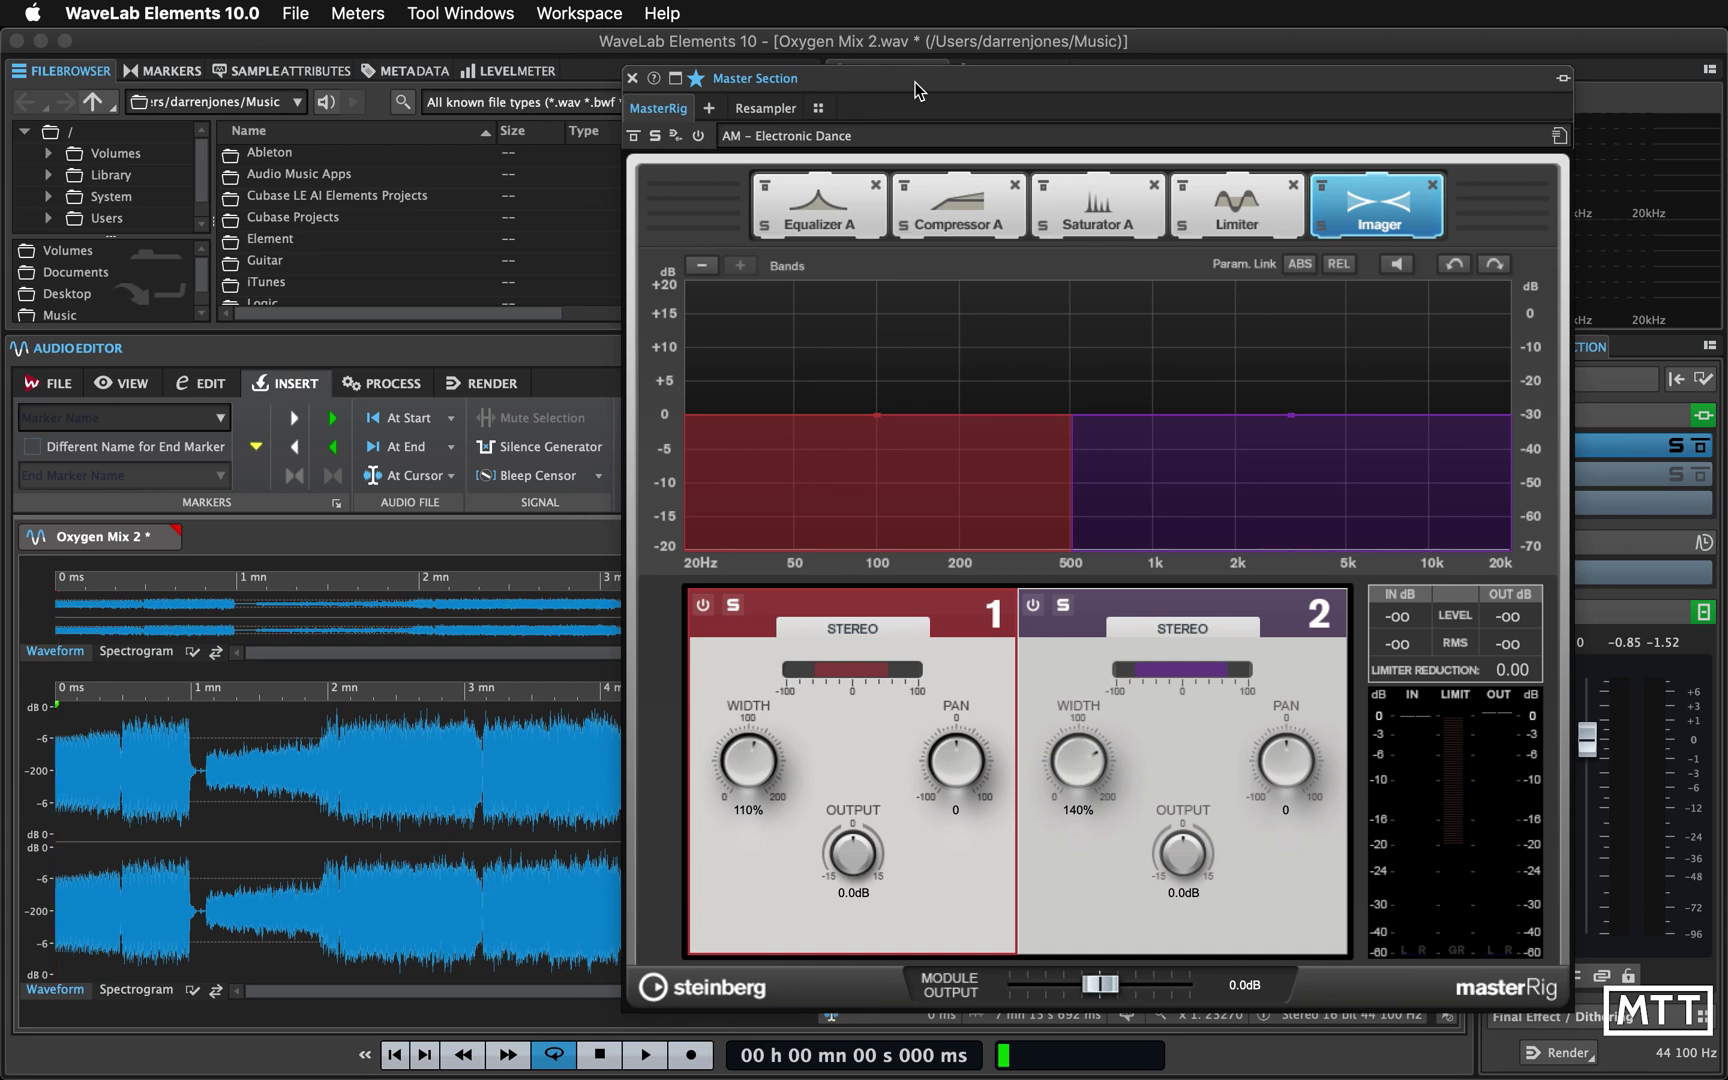
drag(915, 82, 923, 88)
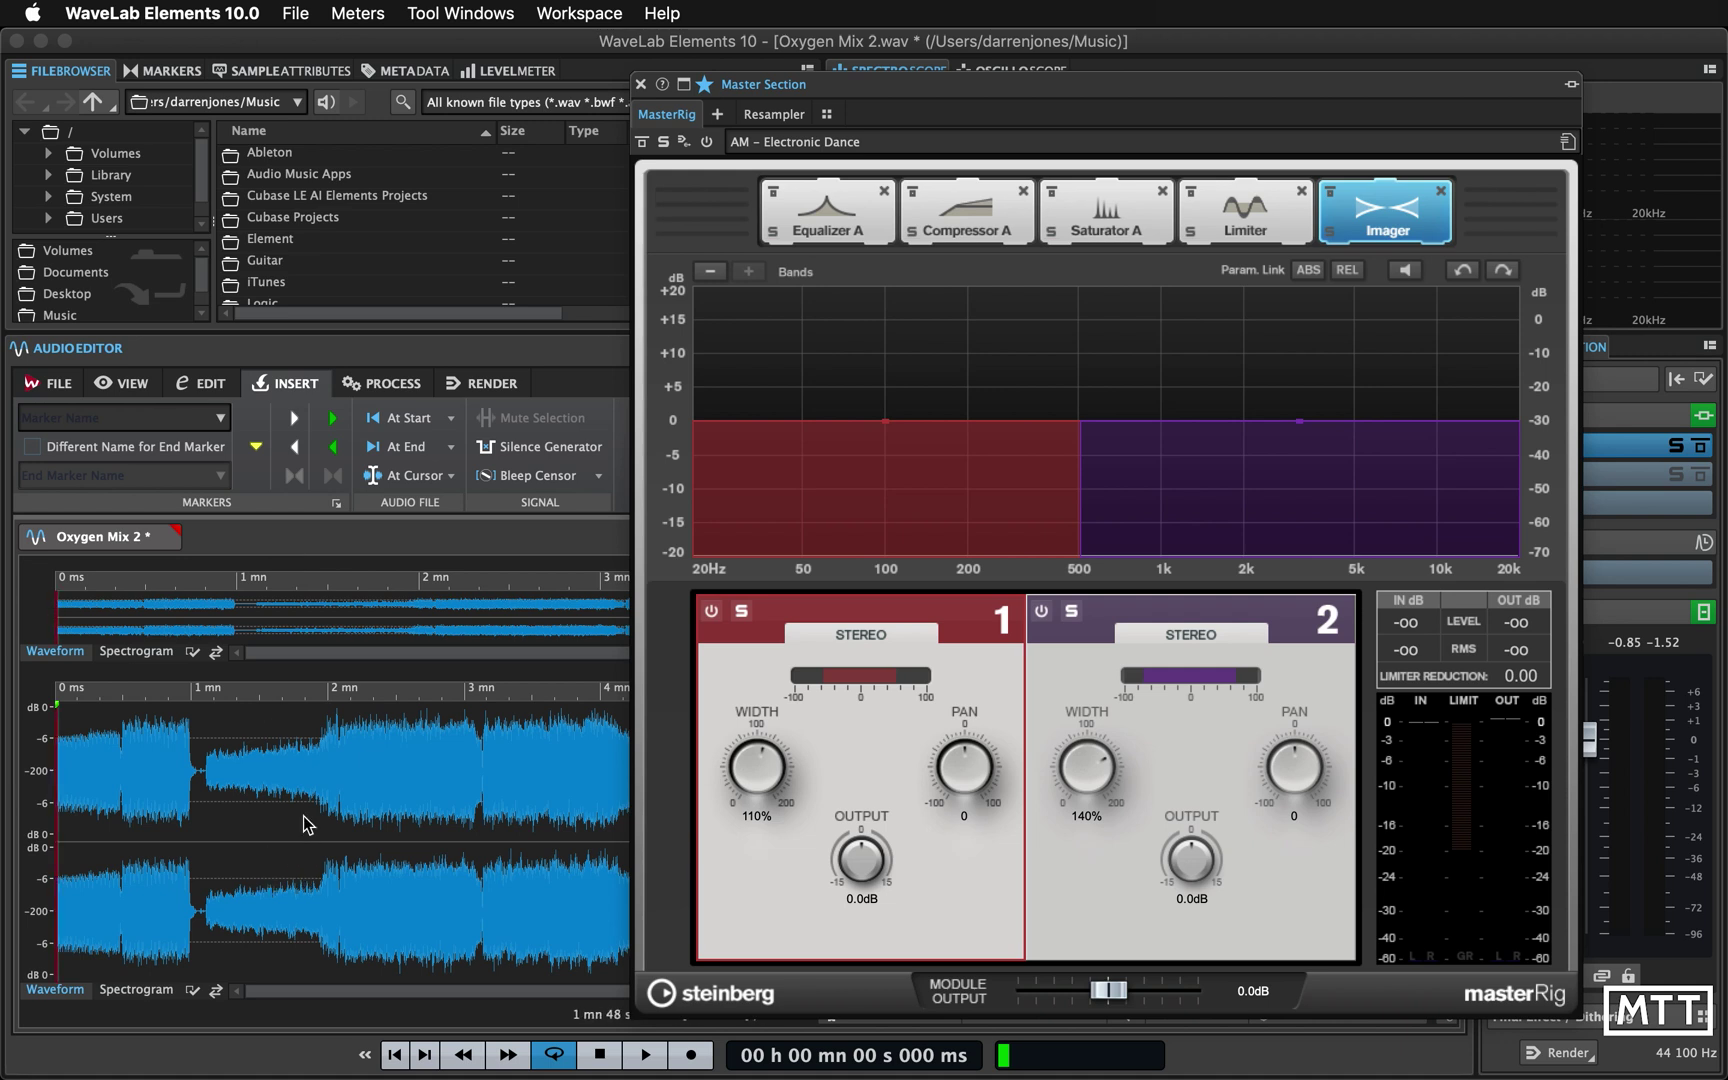
click(310, 557)
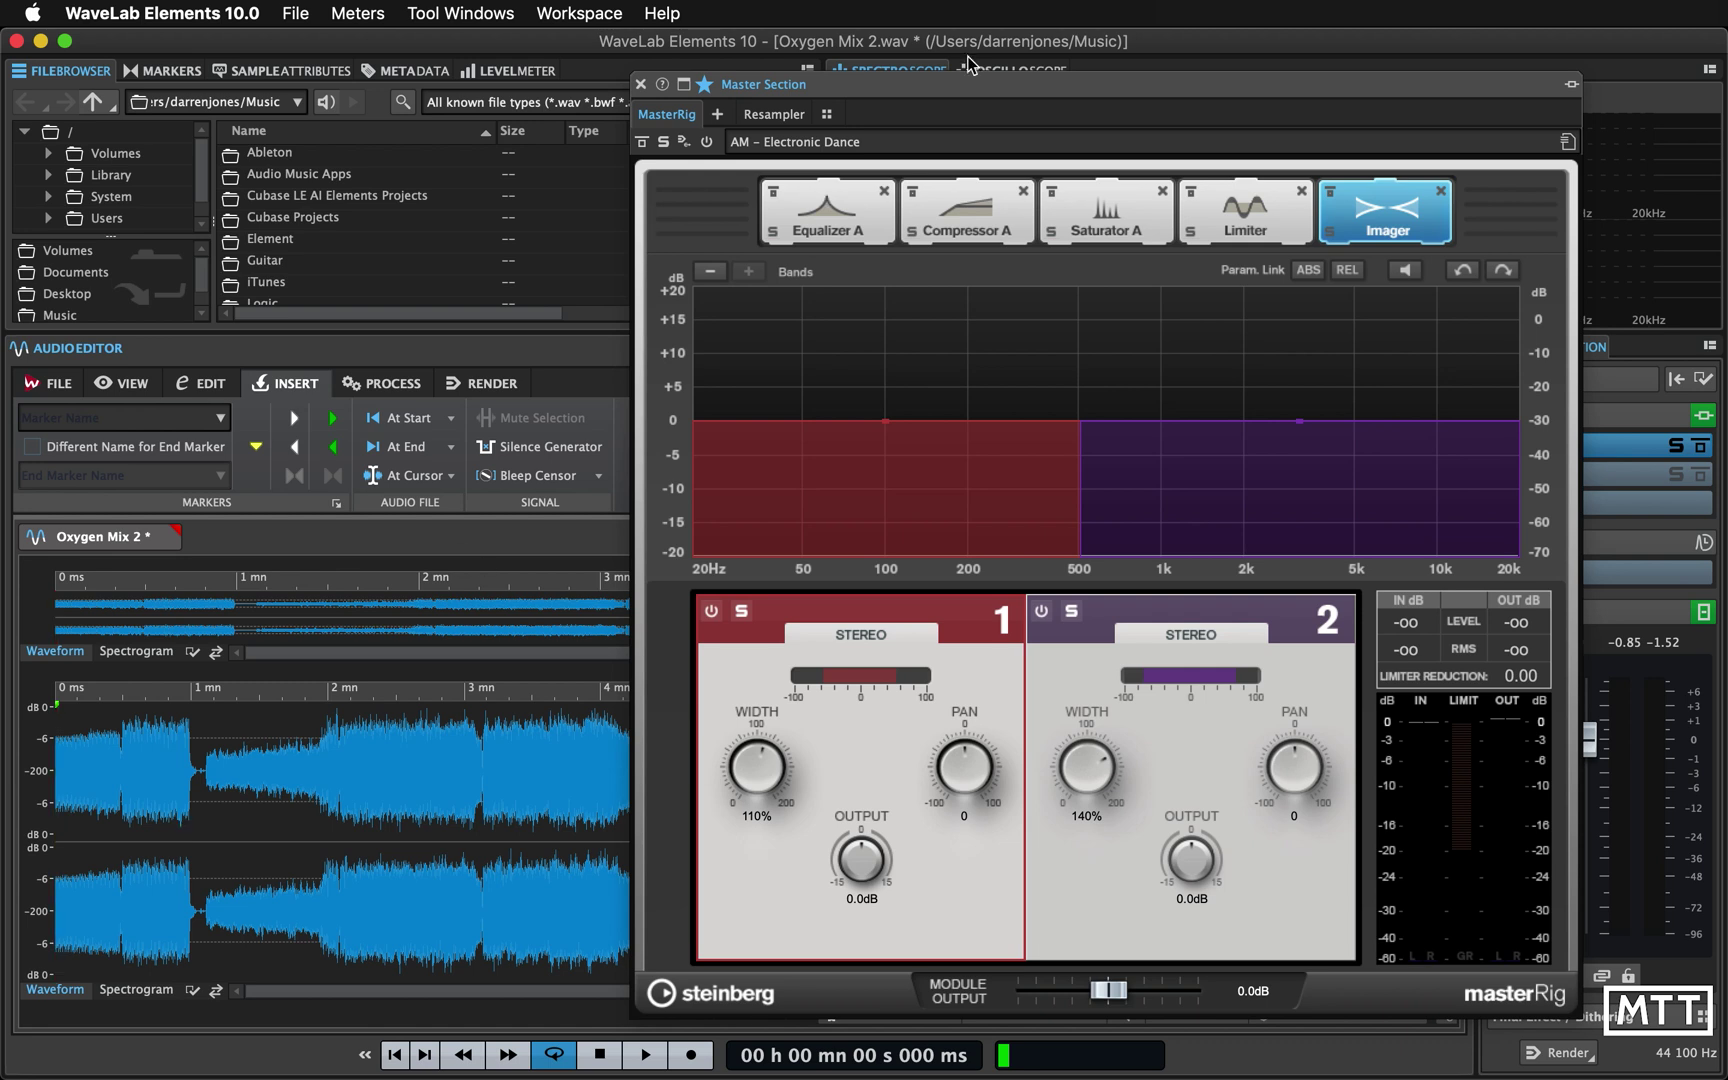
drag(900, 88, 1035, 68)
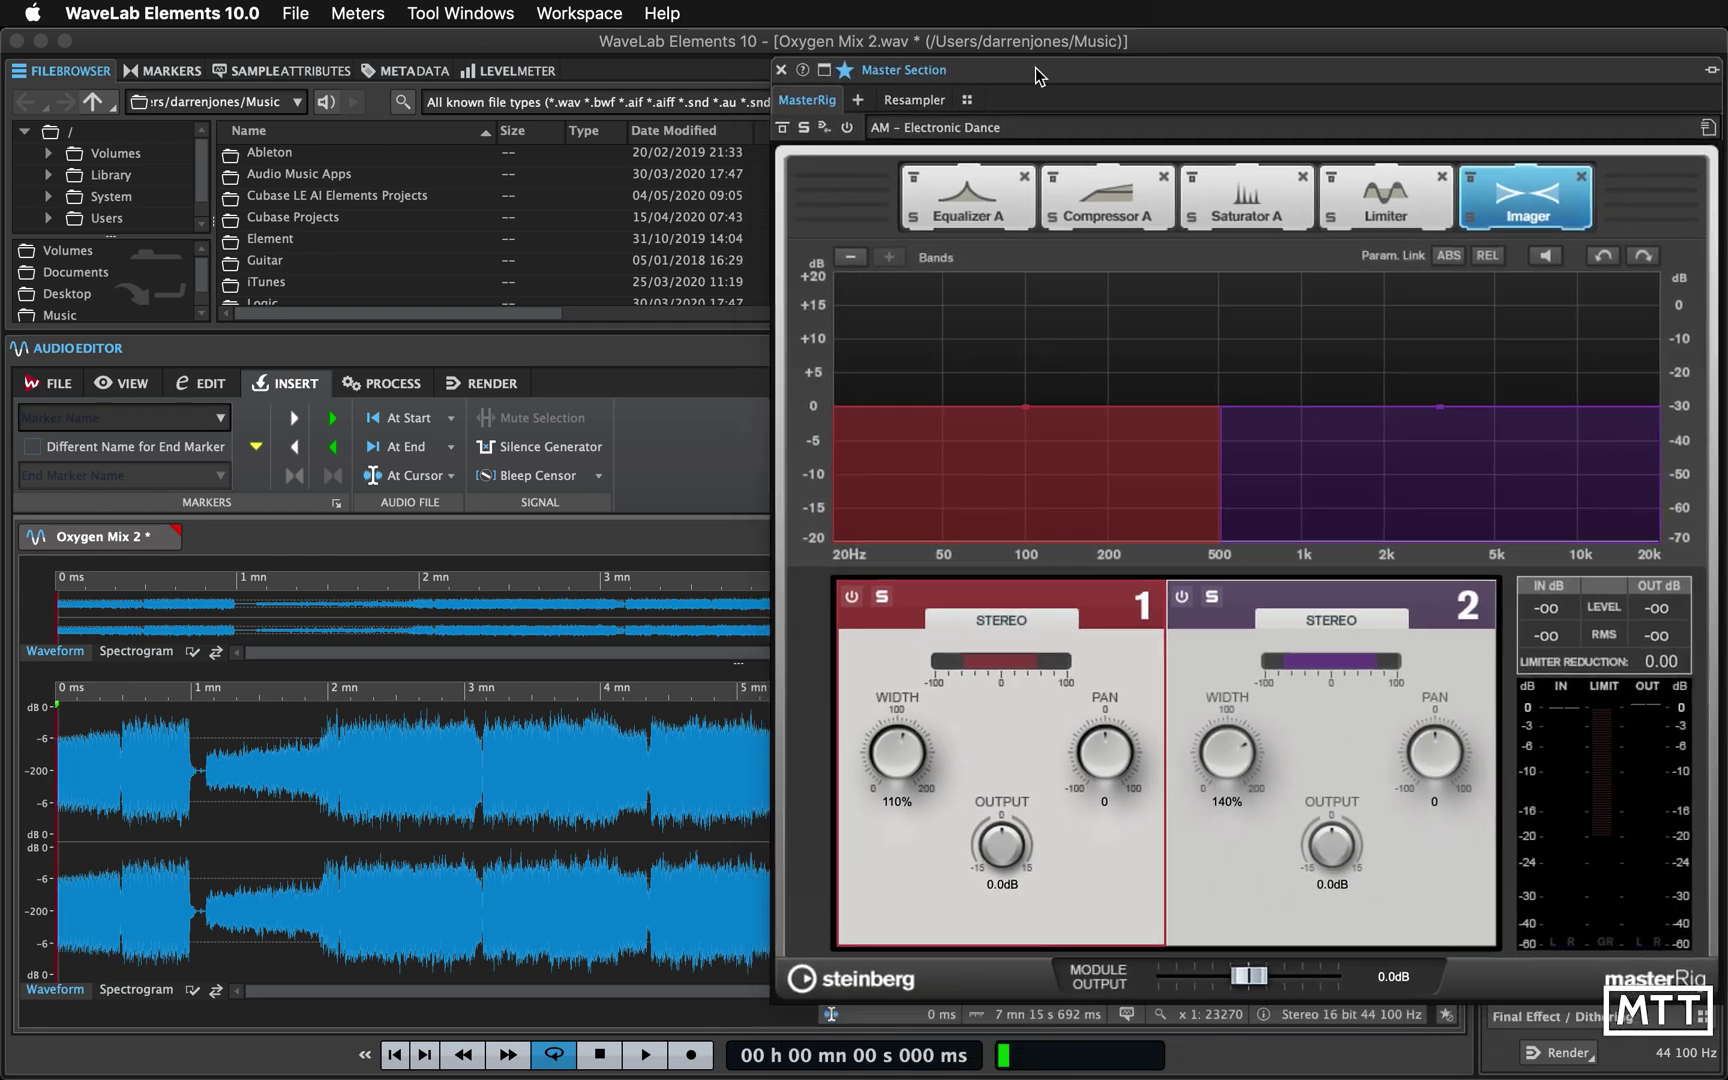
Play from about 1 mn 49 s, zoom in around the edit position, and close the plug-in window
click(305, 845)
key(space)
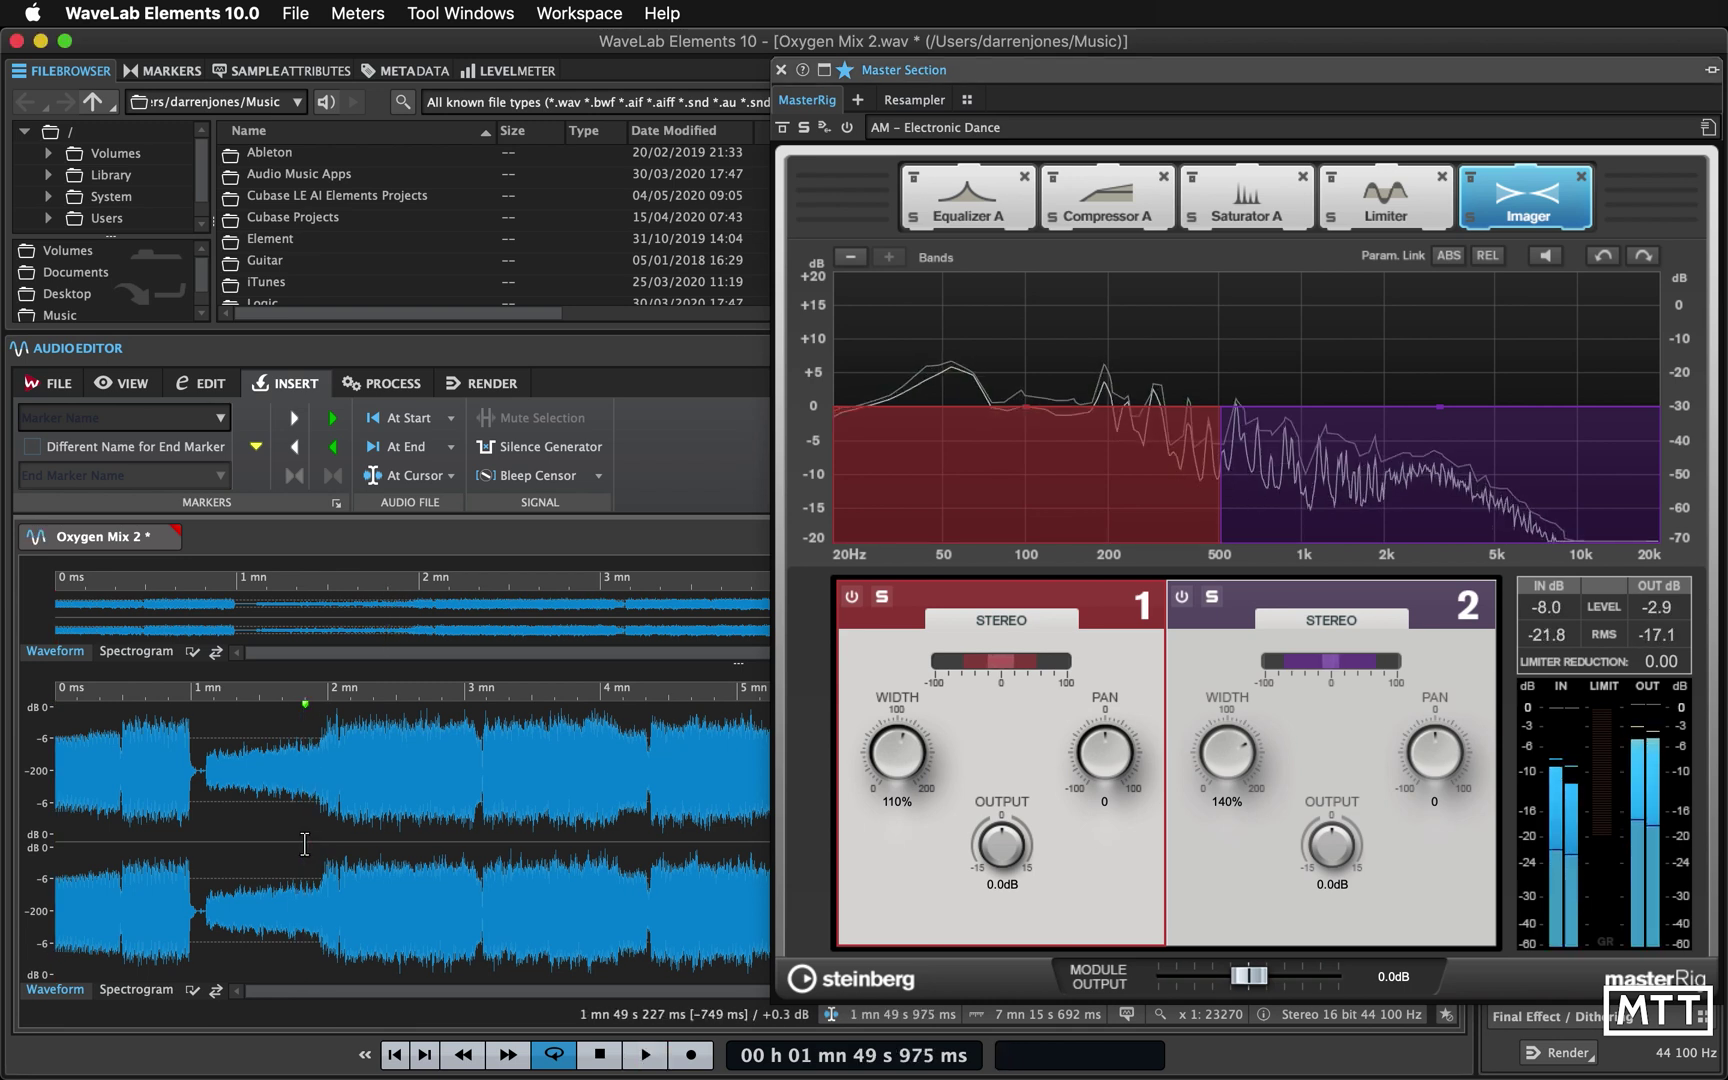
key(g)
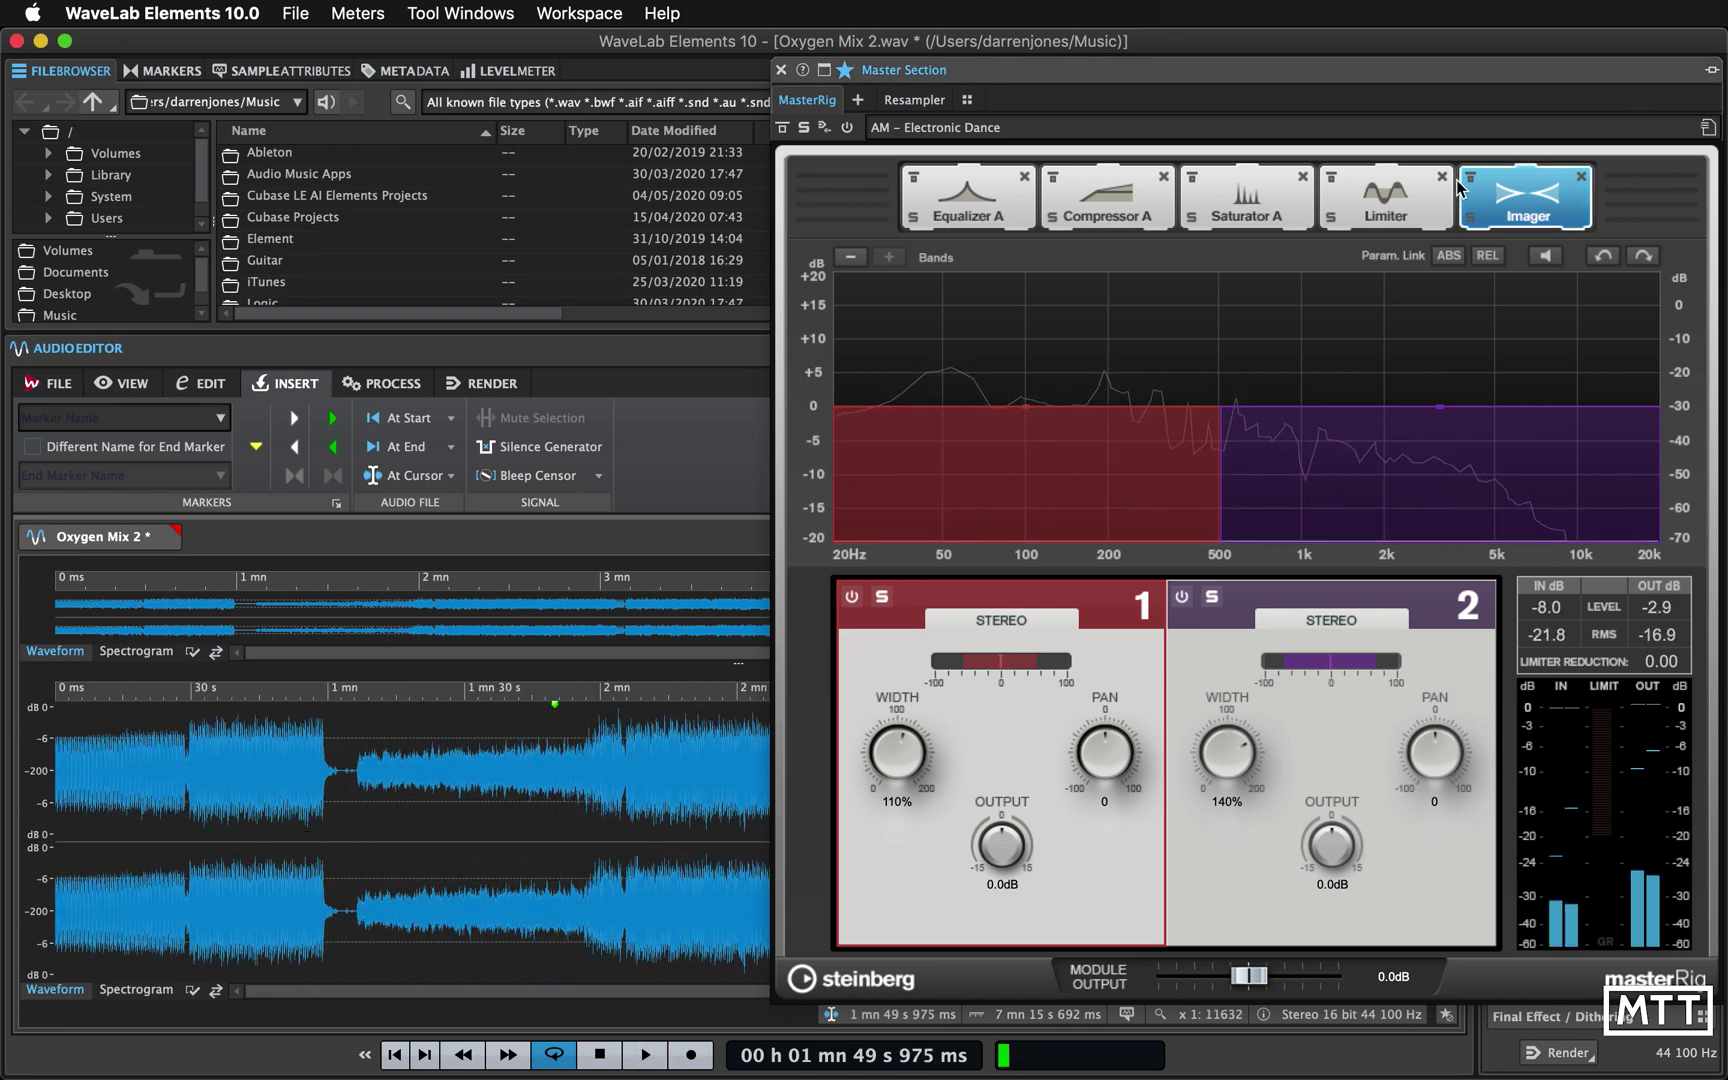
click(781, 70)
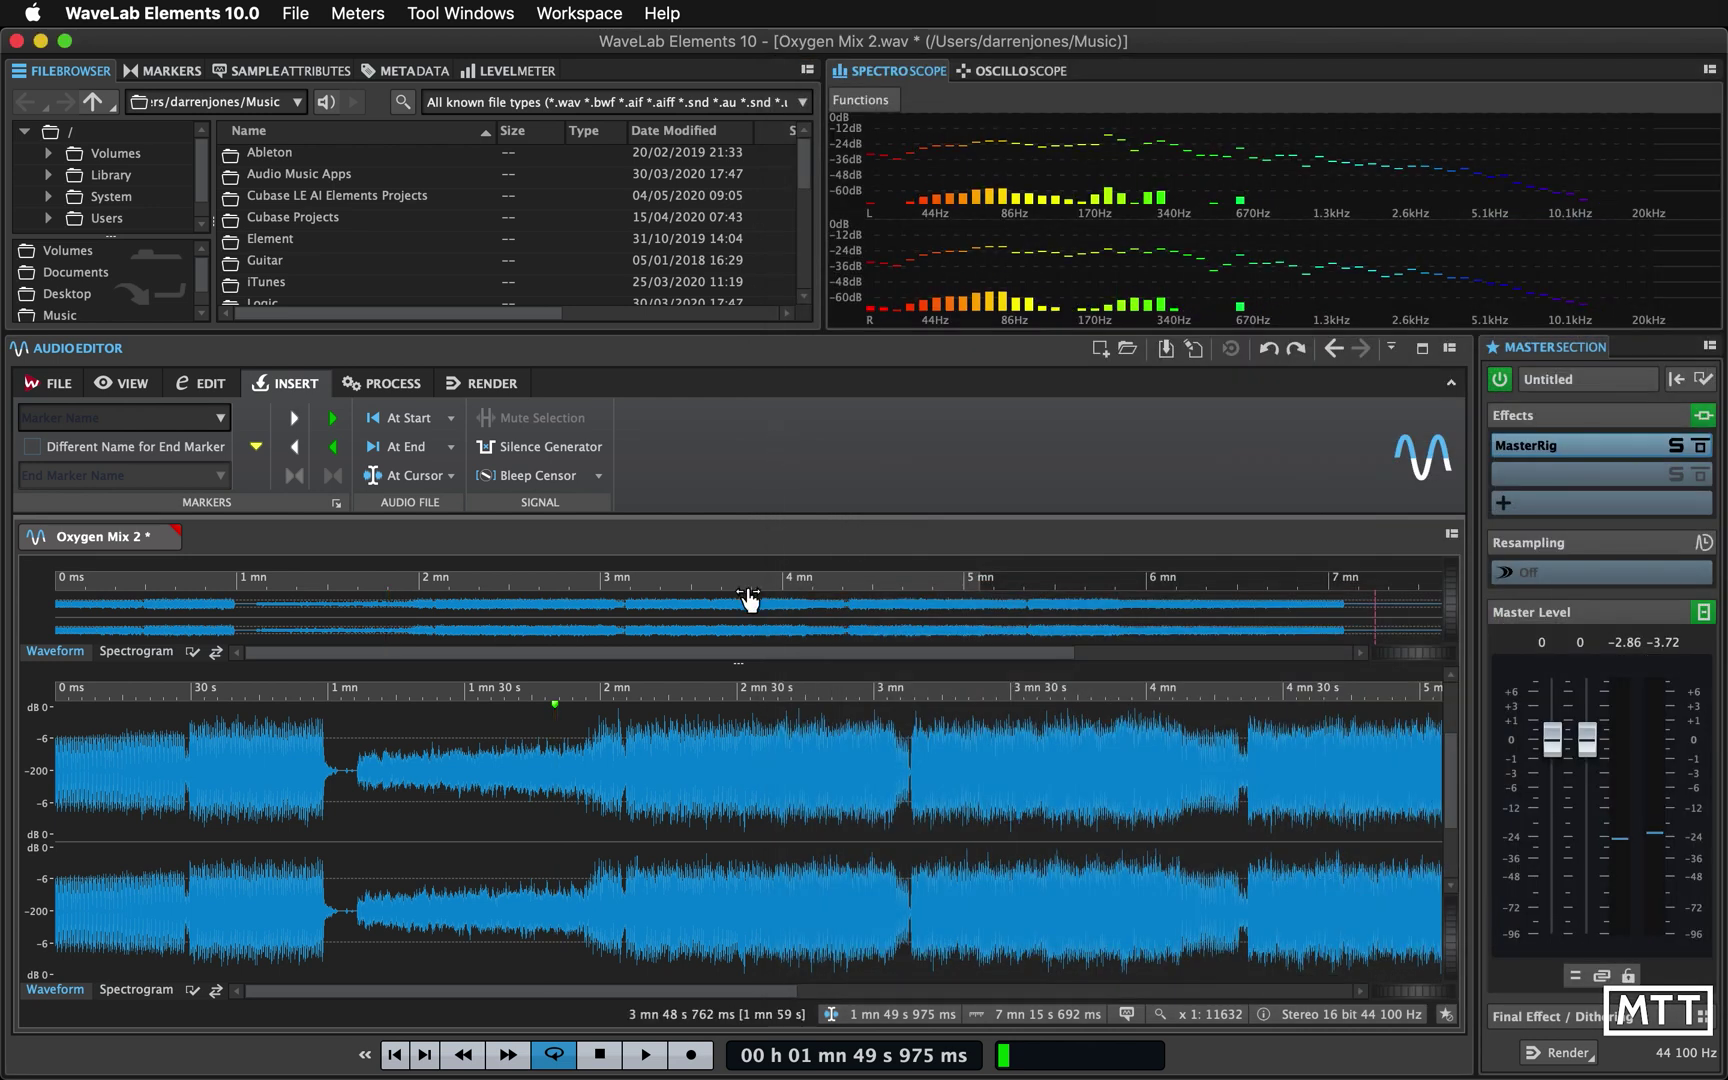
scroll(745, 598, up, 3)
scroll(748, 598, up, 2)
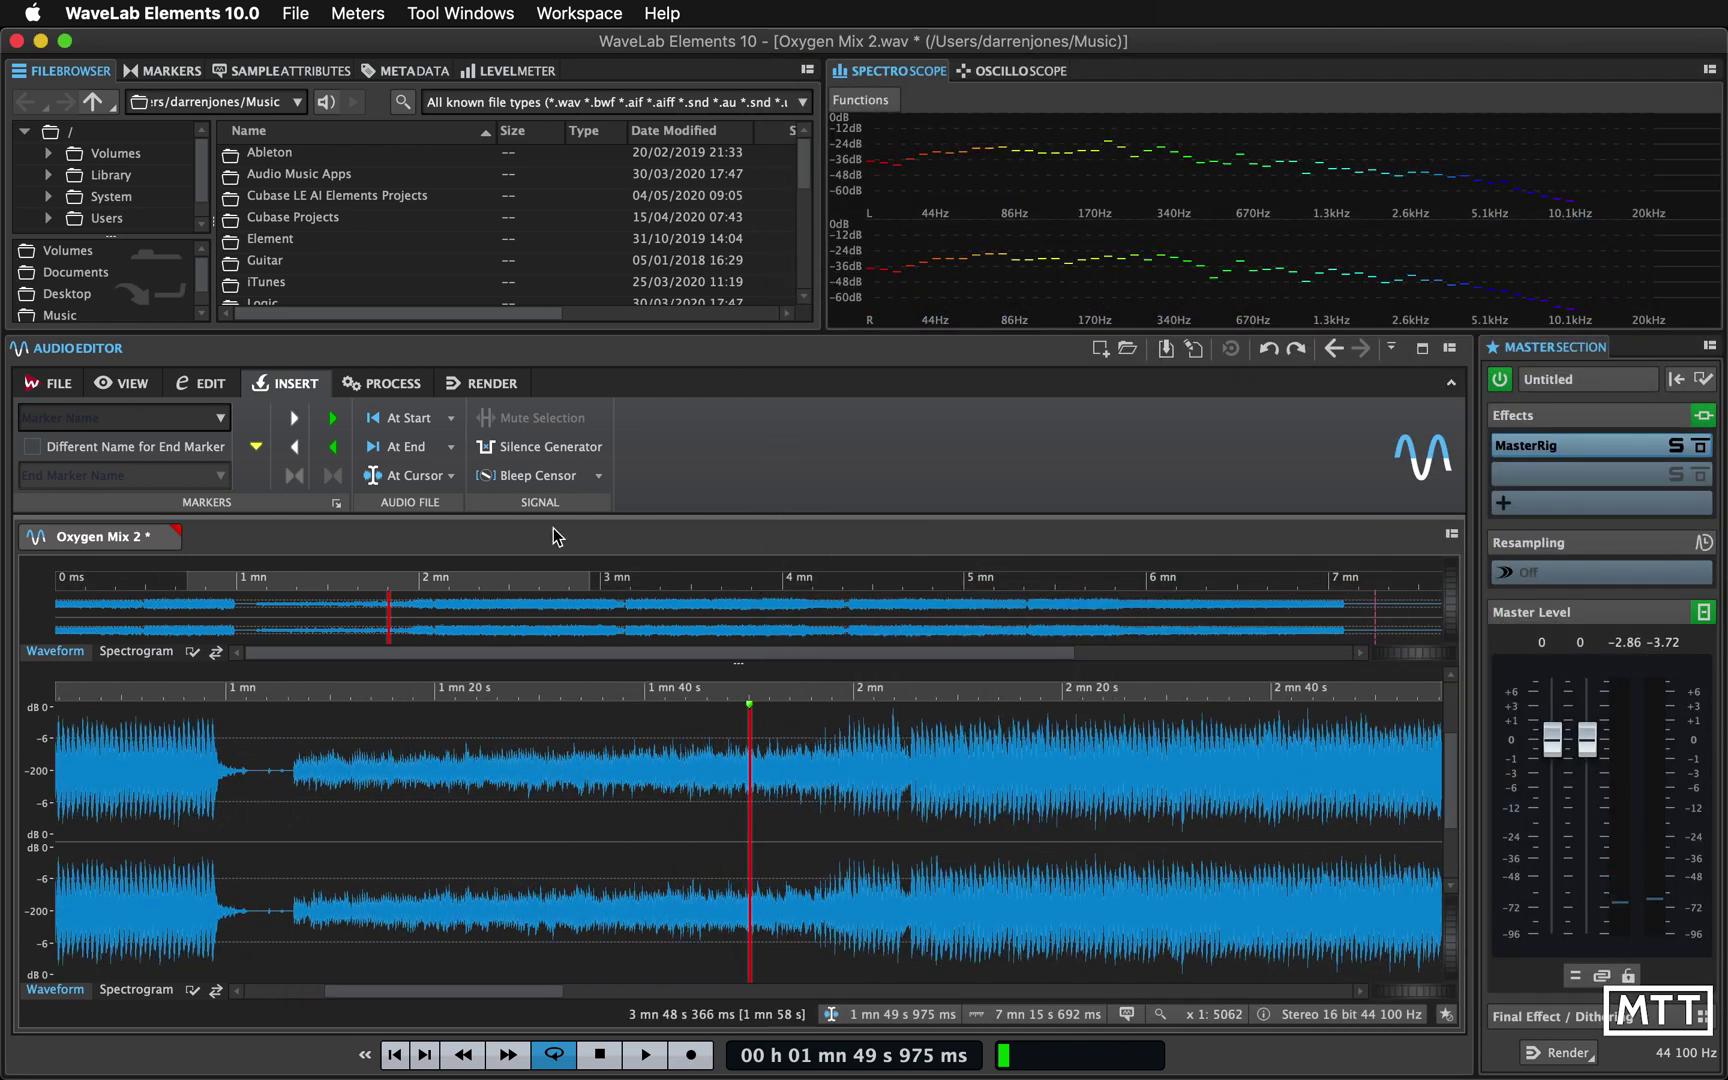
Return to the marker tools and audition playback from 1 mn 47 s 678 ms back to 1 mn 41 s 707 ms
click(206, 396)
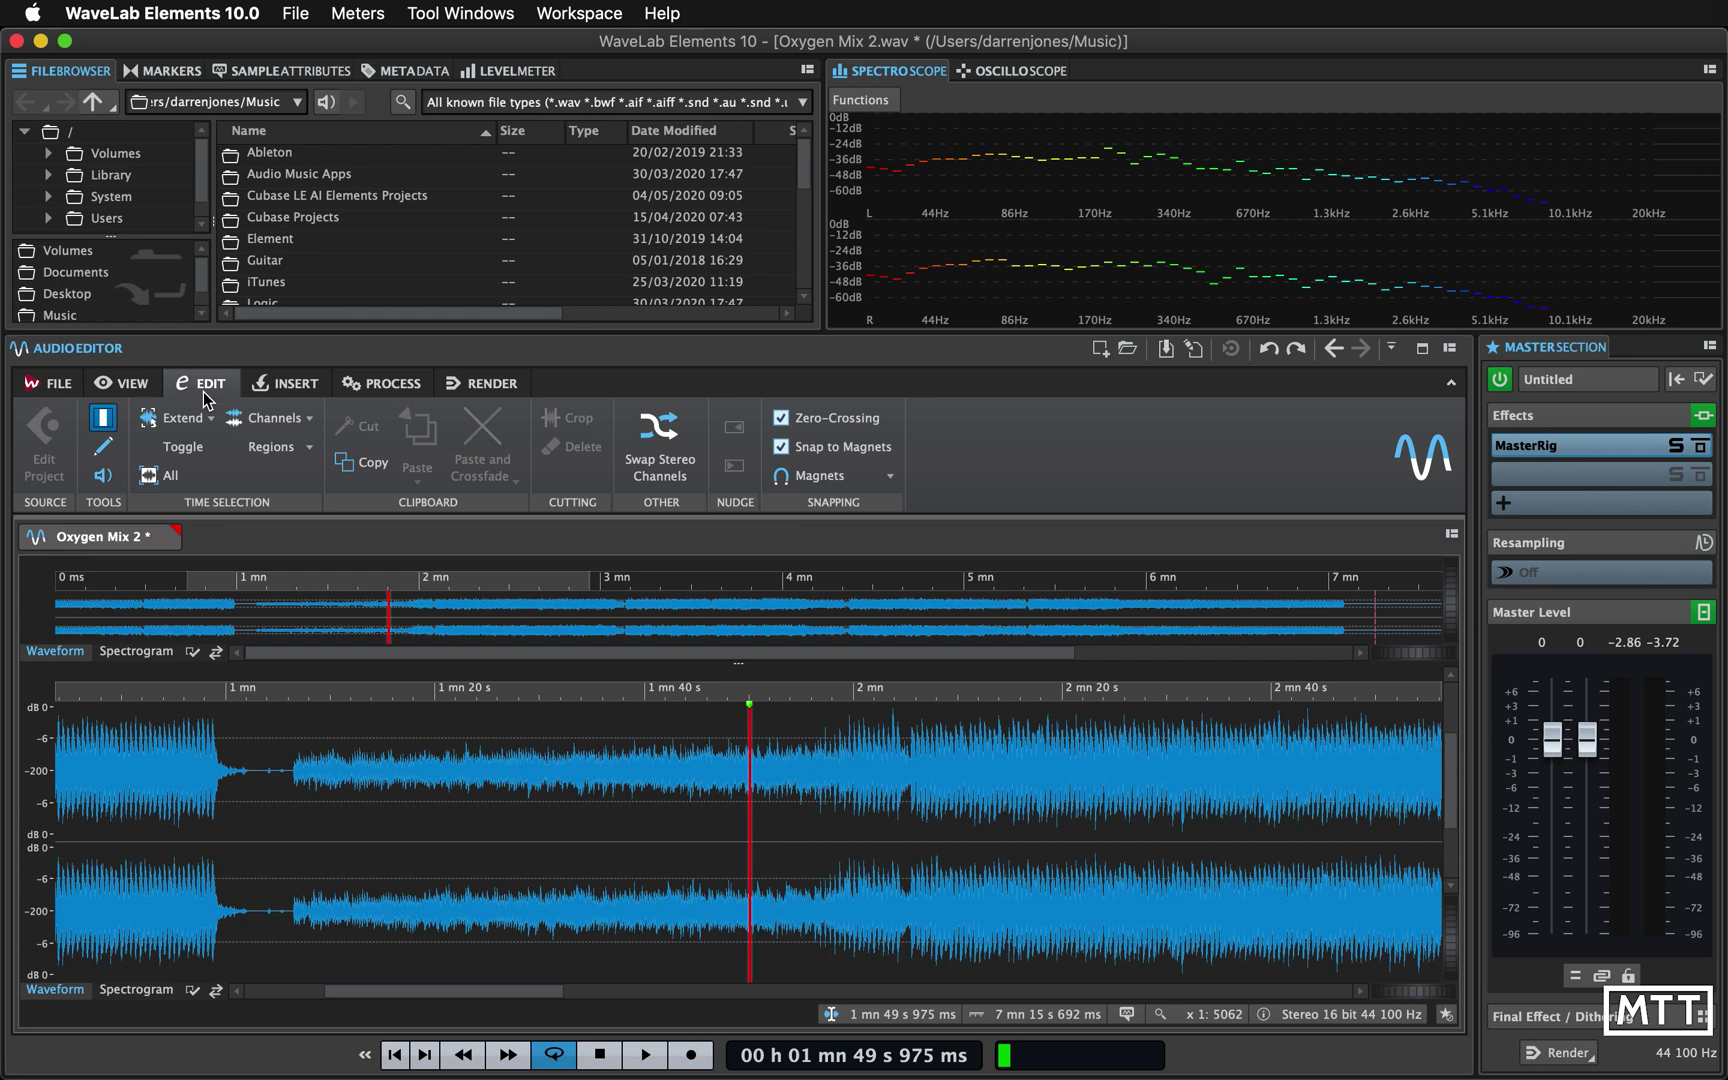
click(285, 383)
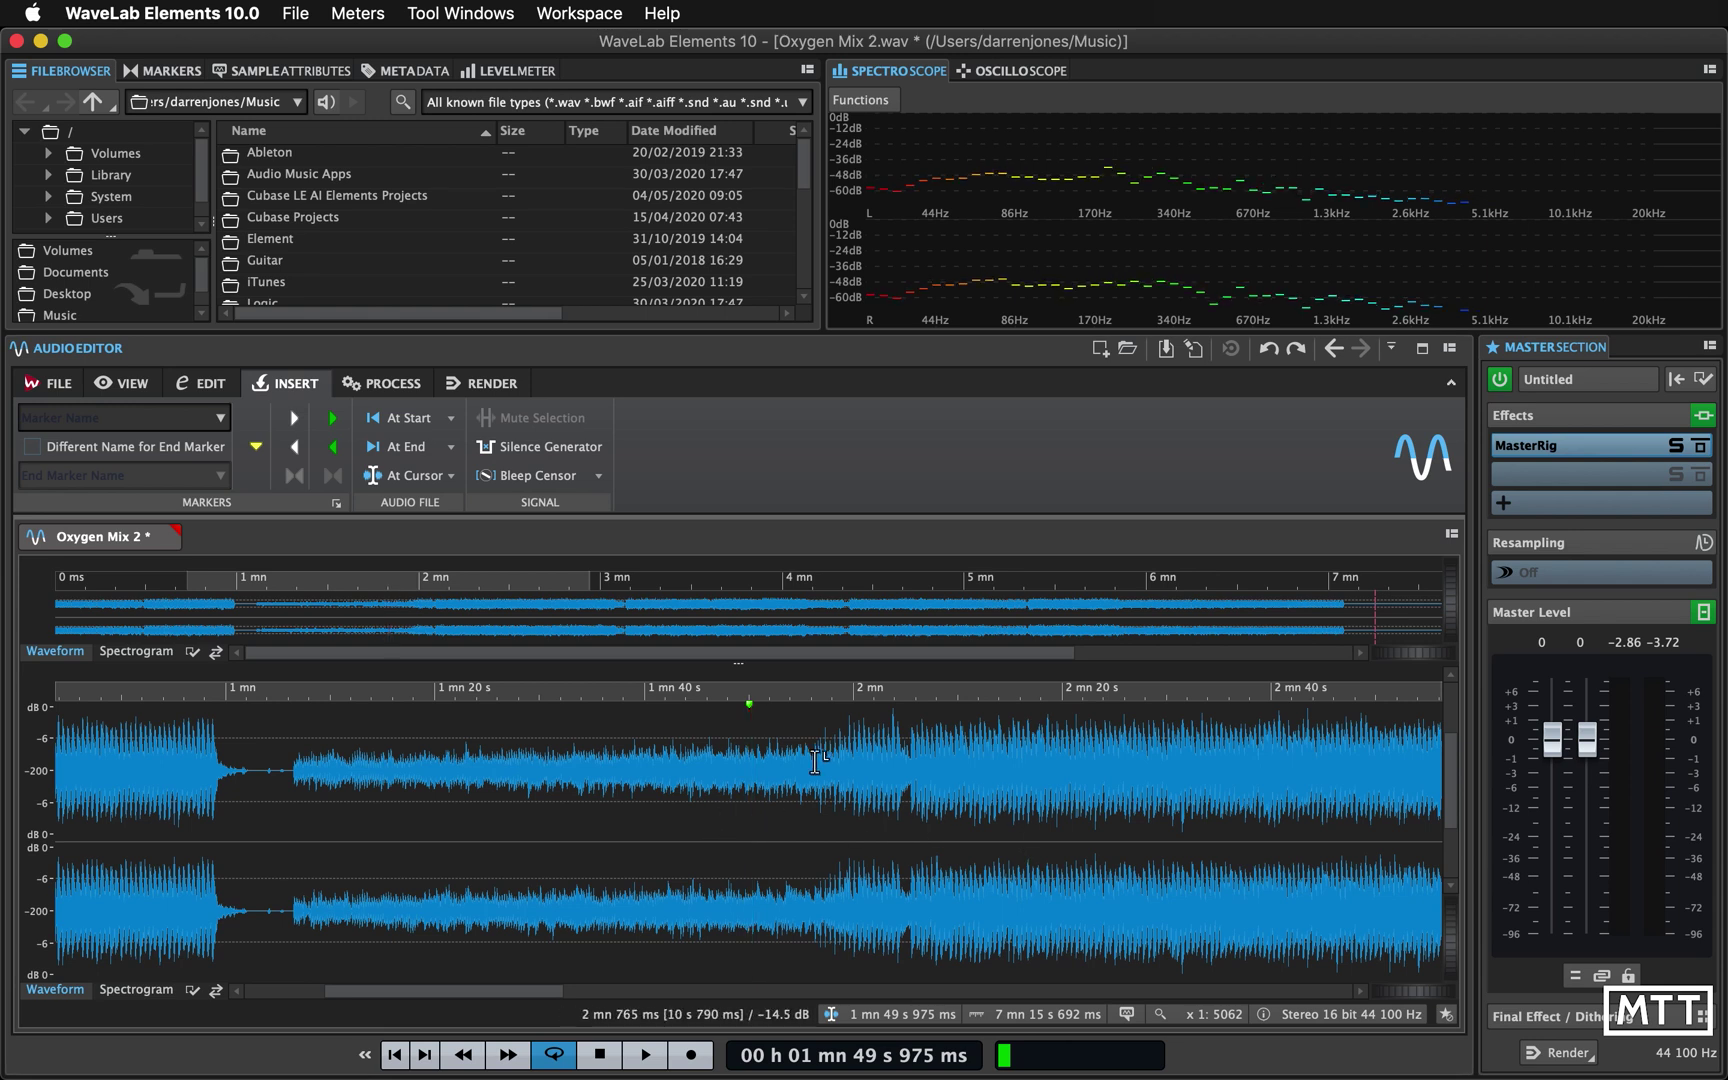
key(Up)
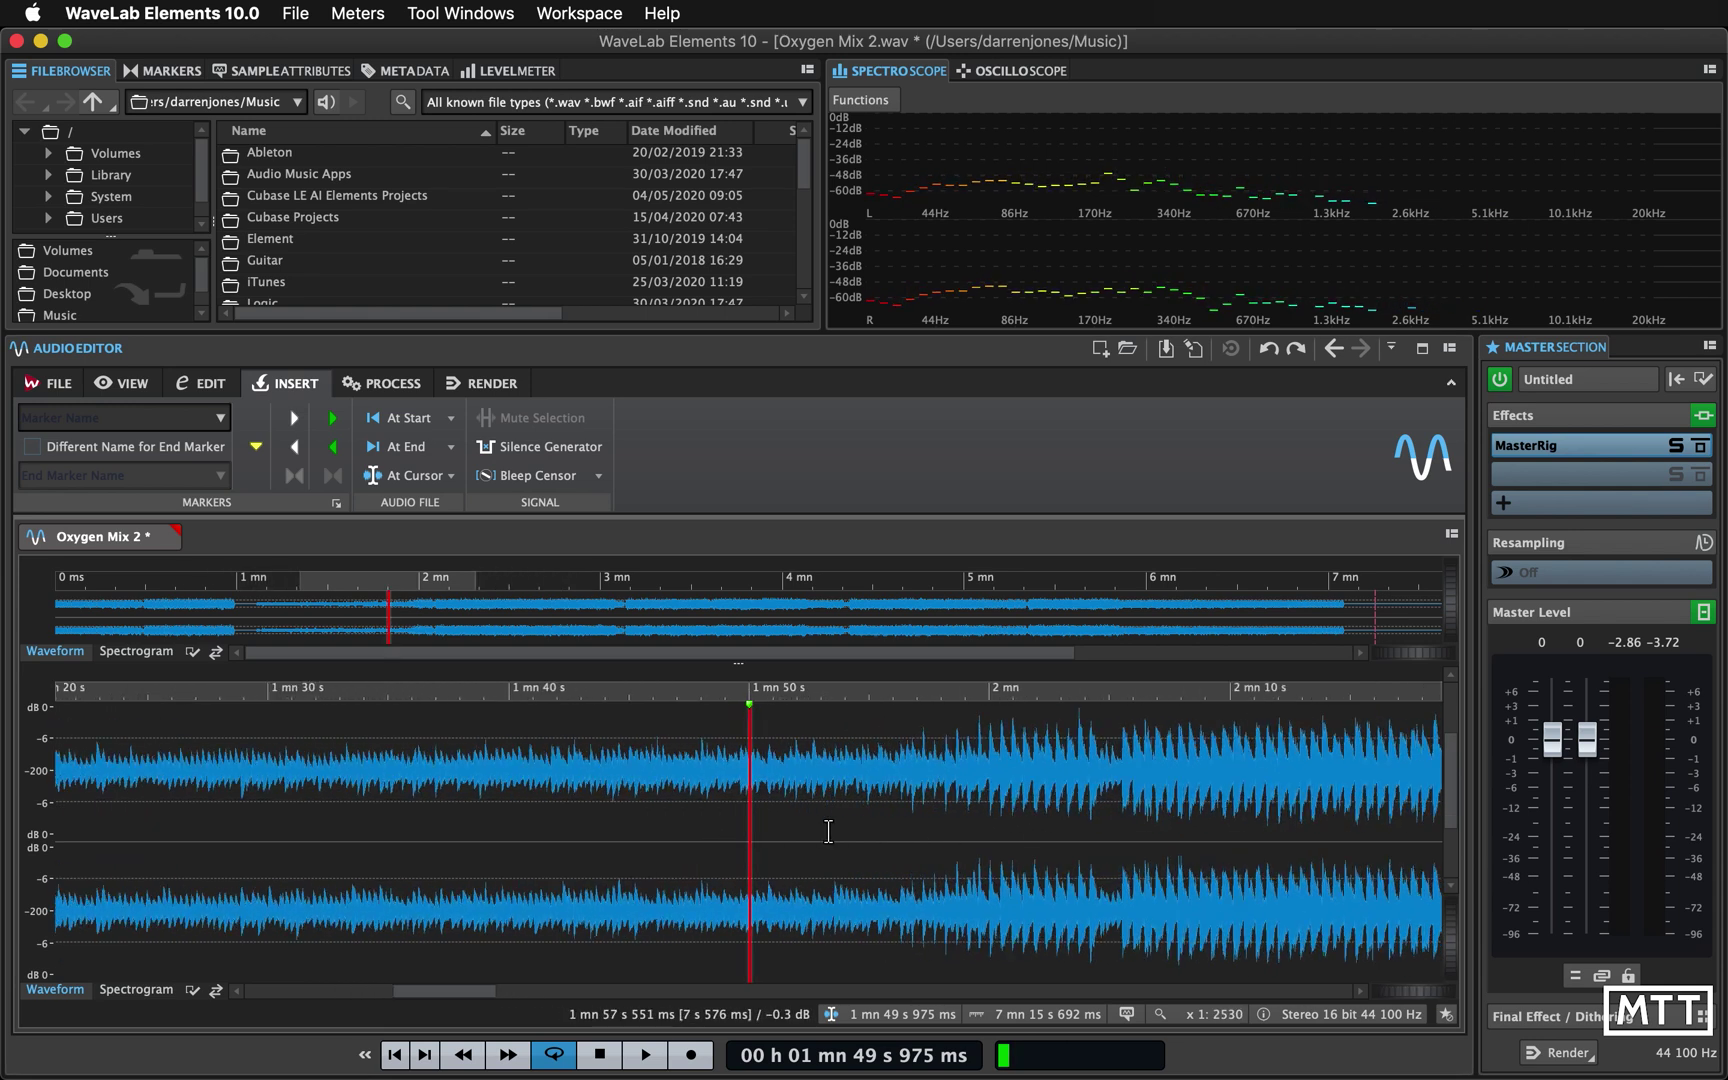
click(695, 833)
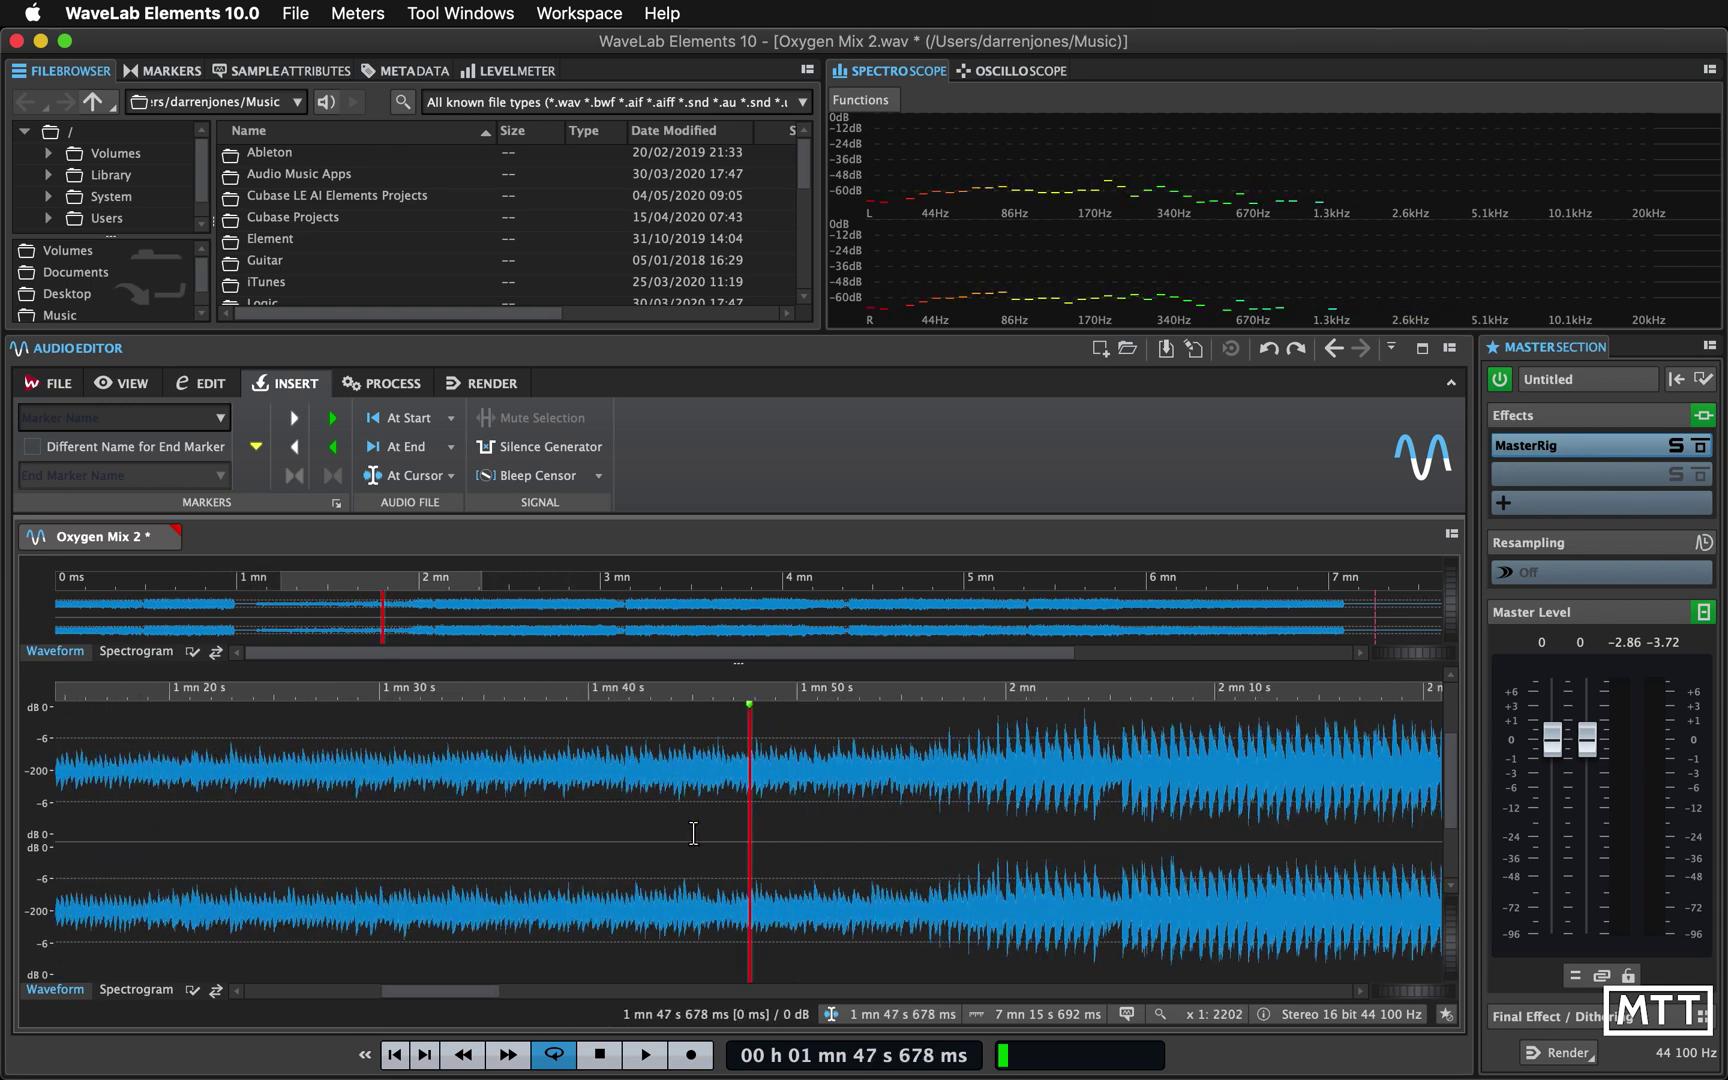
key(space)
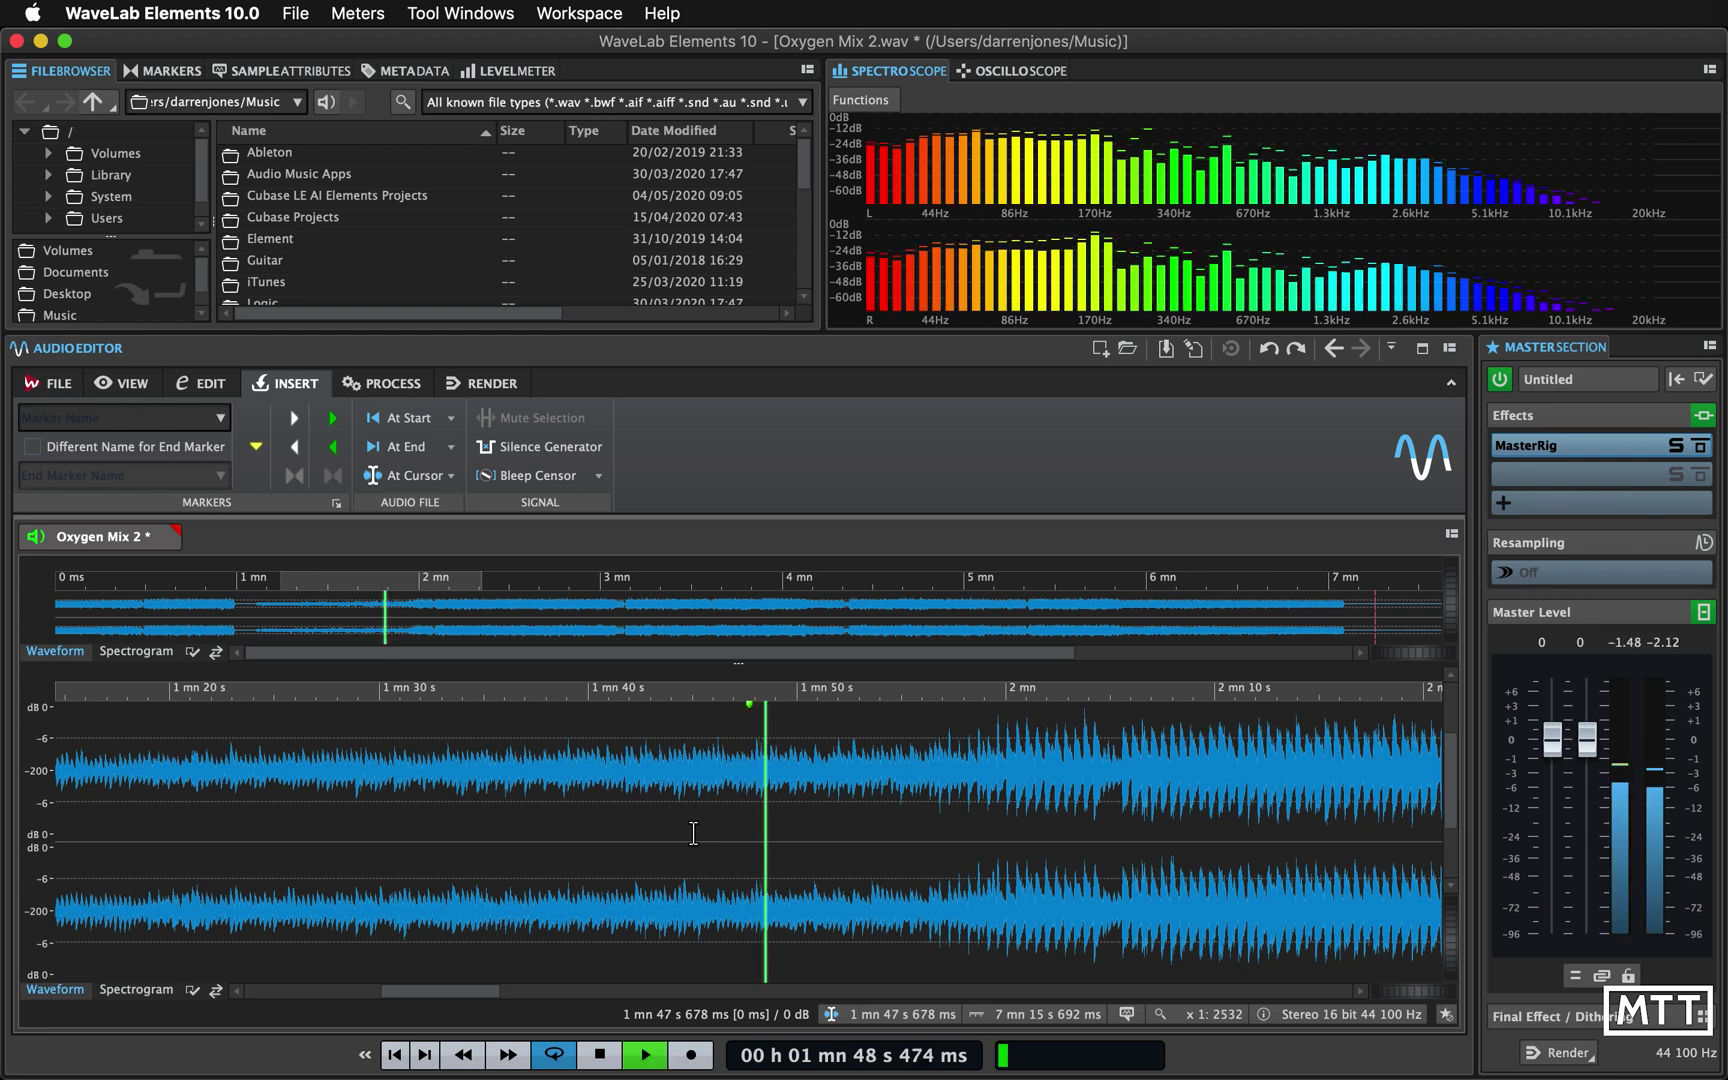
click(690, 821)
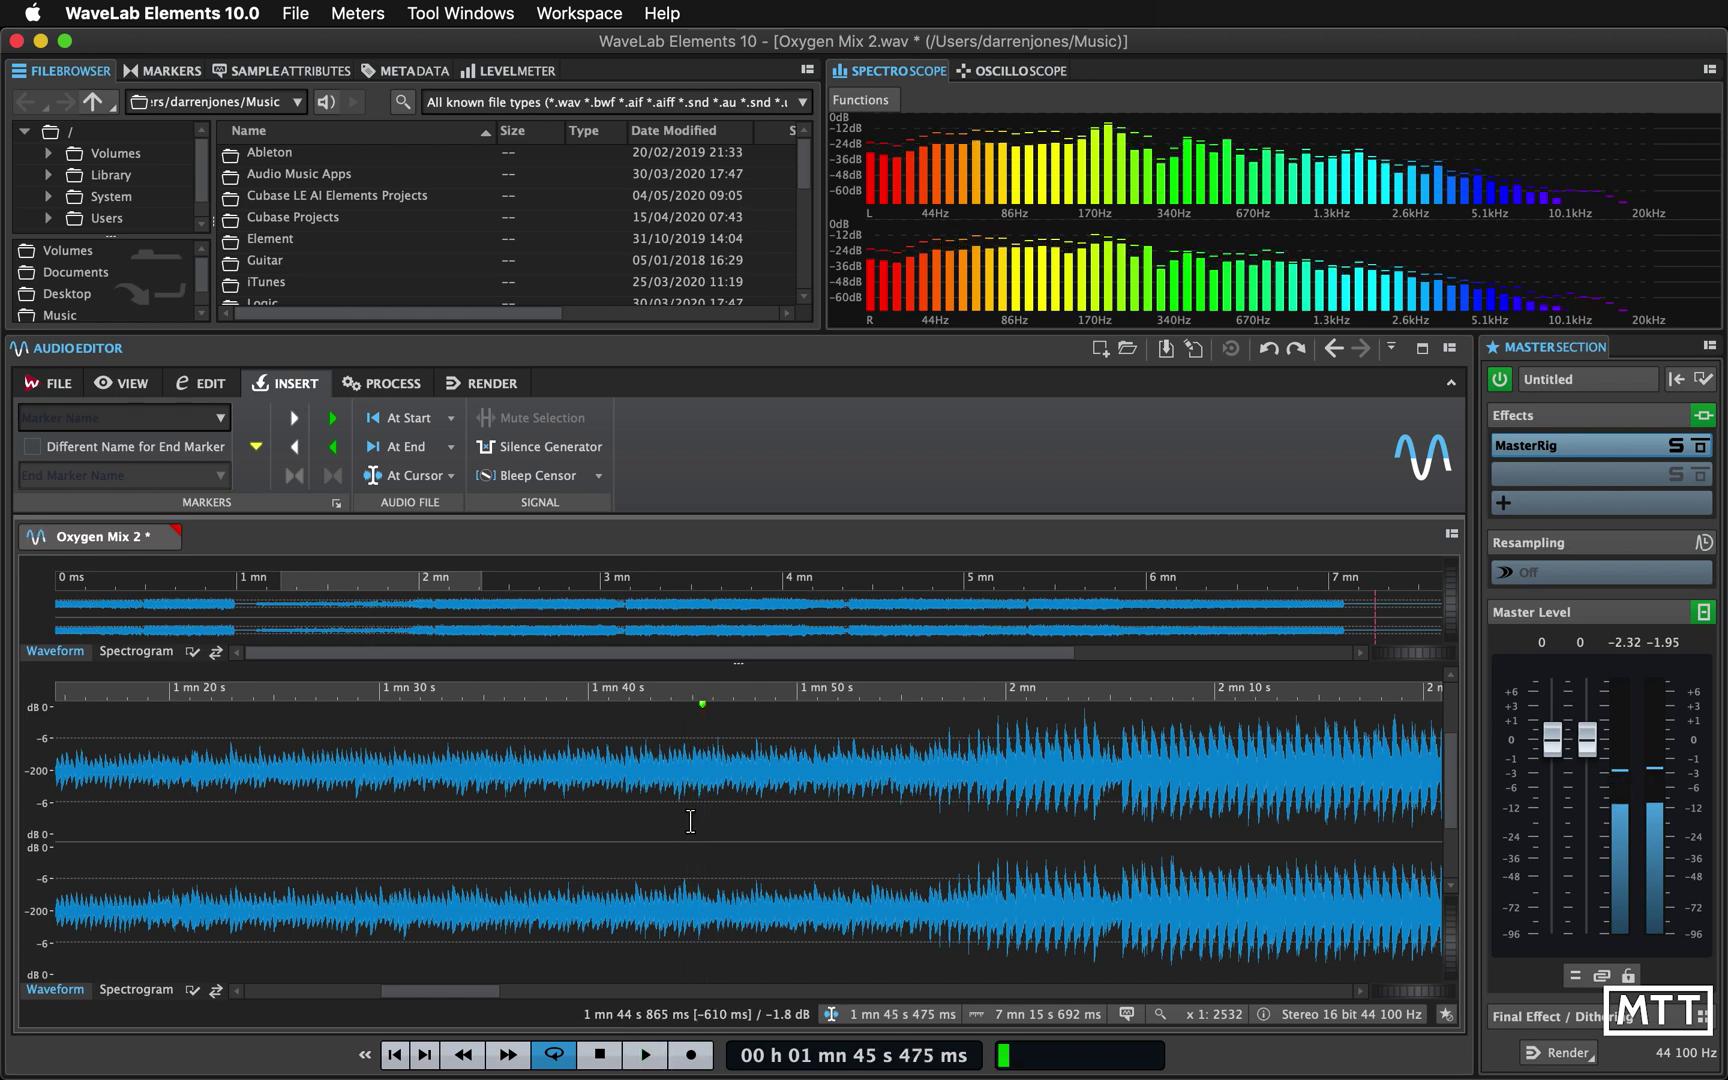
click(625, 822)
Stop playback, zoom to sample level, and place the edit position at 1 mn 50 s 767 ms
scroll(625, 822, up, 3)
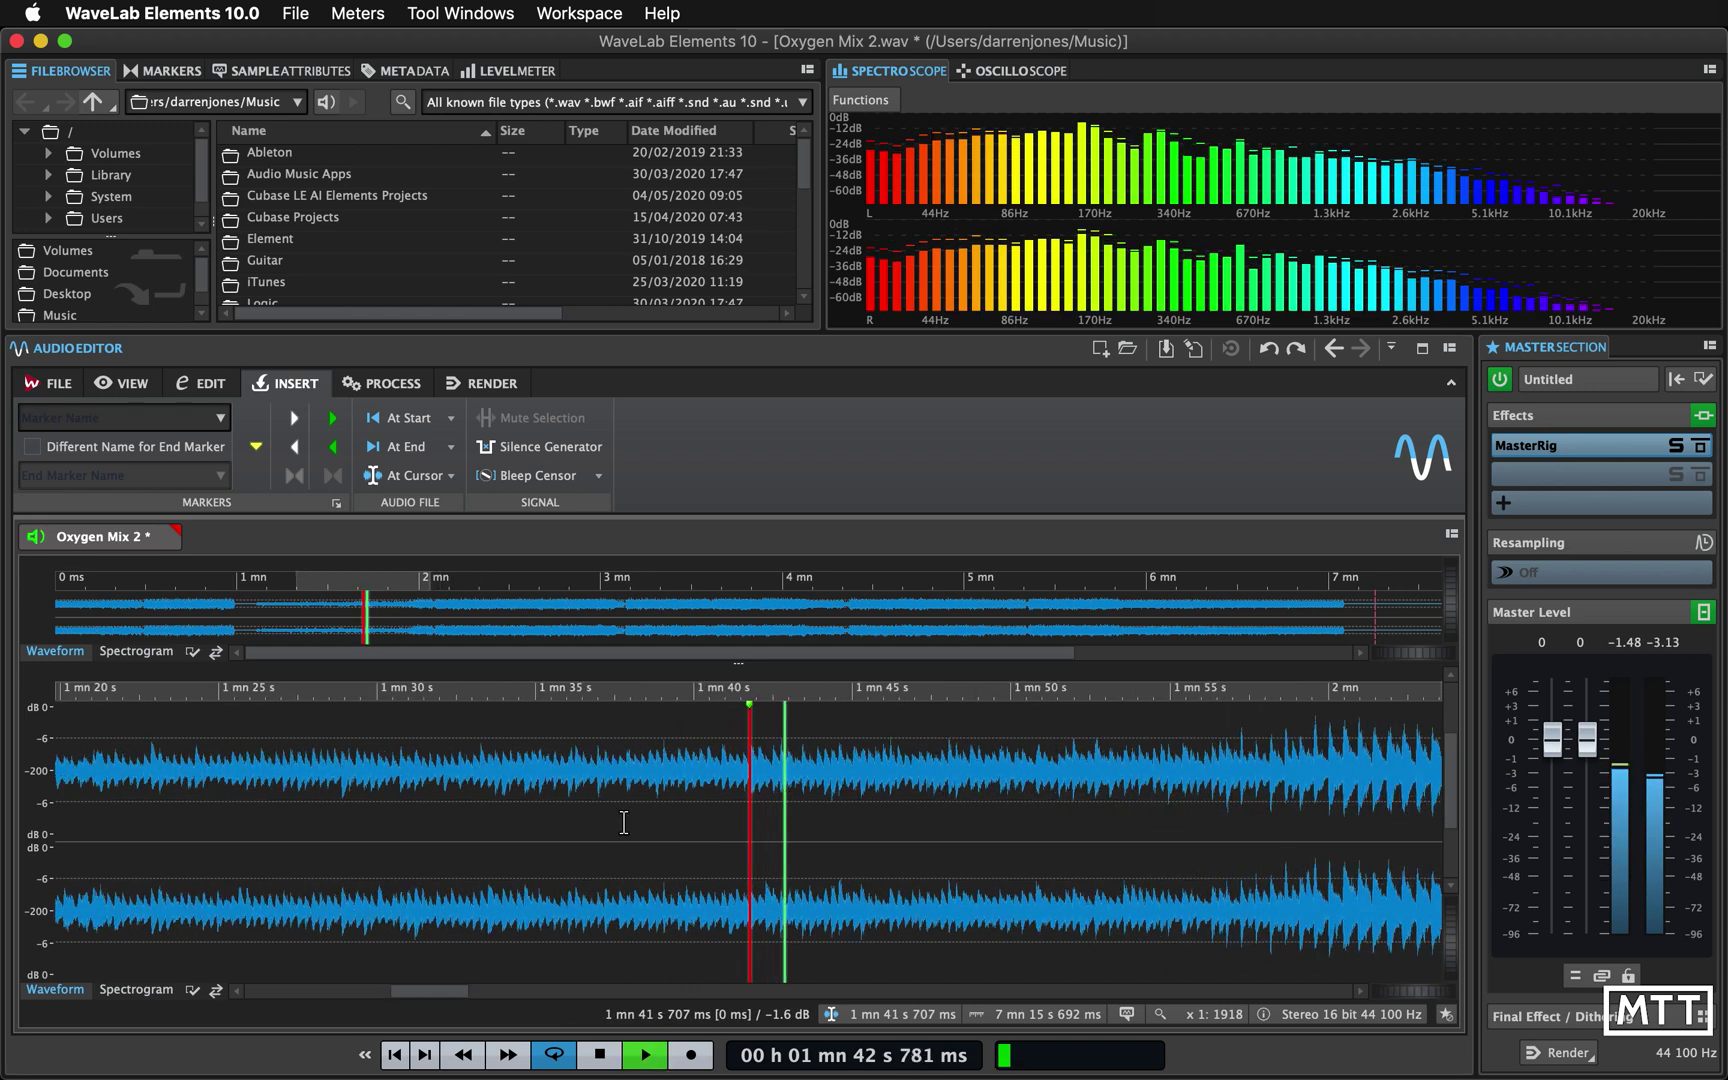
scroll(624, 822, up, 2)
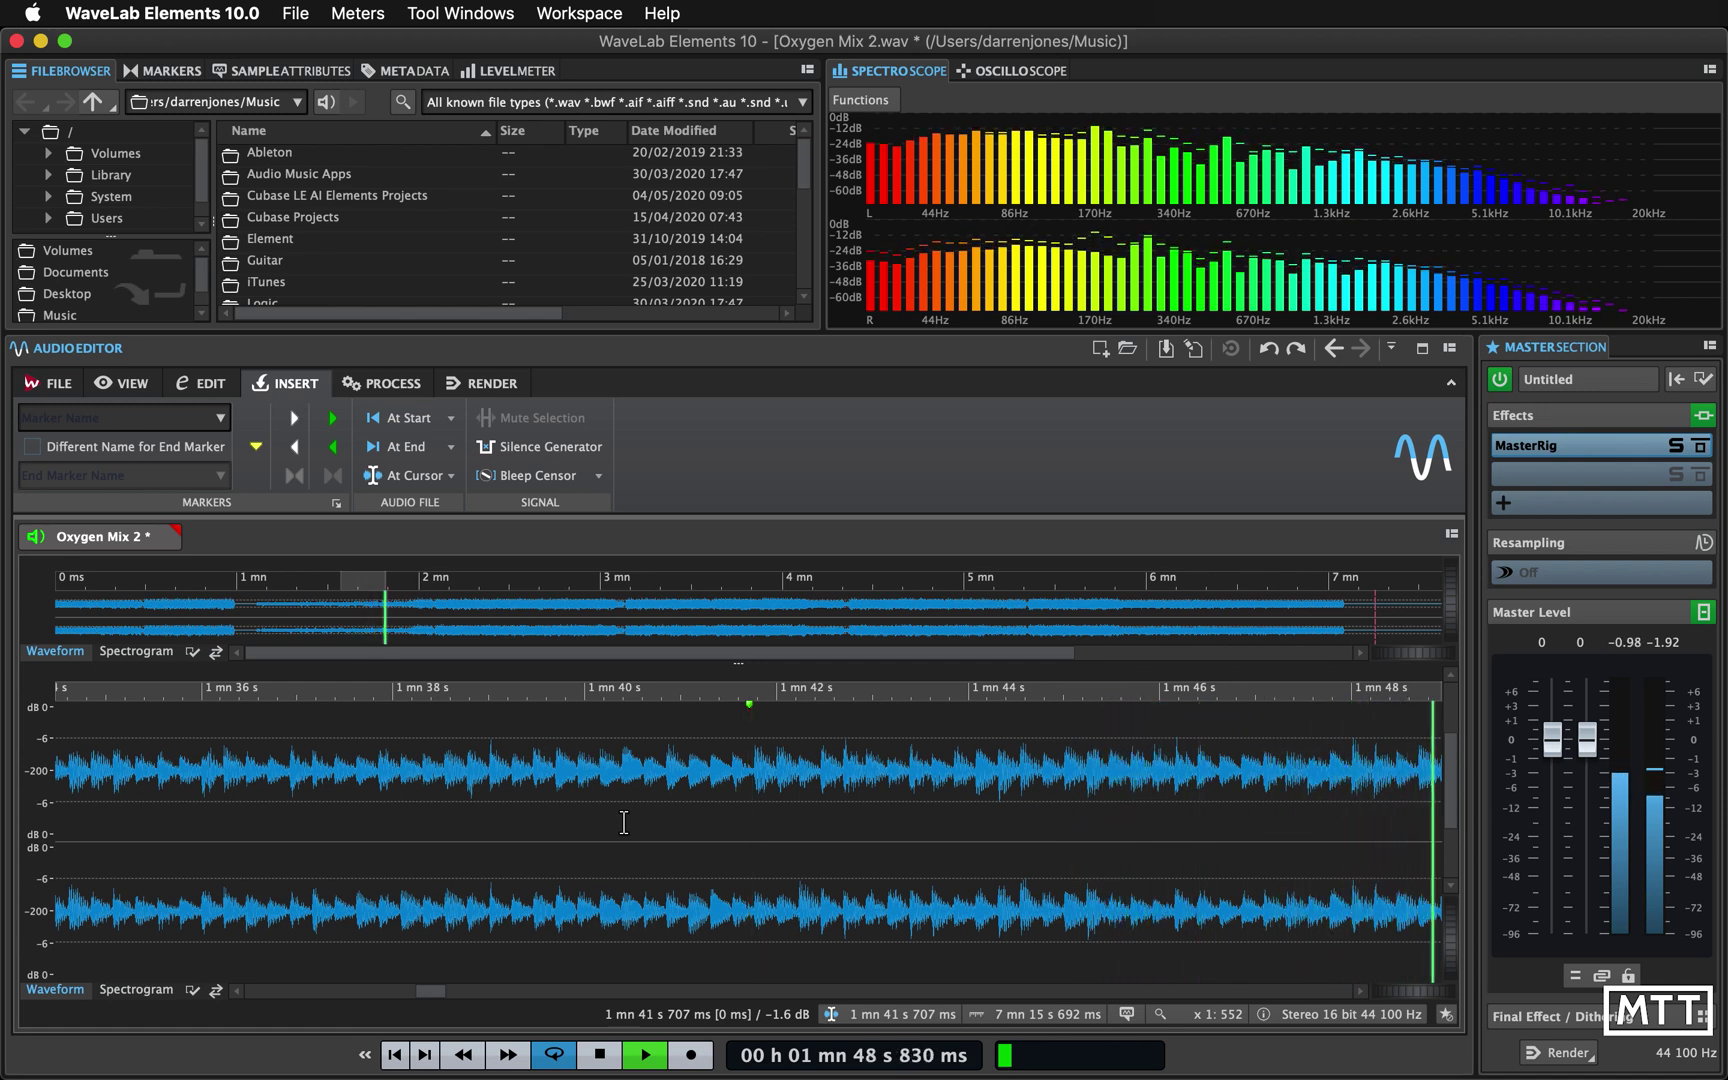
key(space)
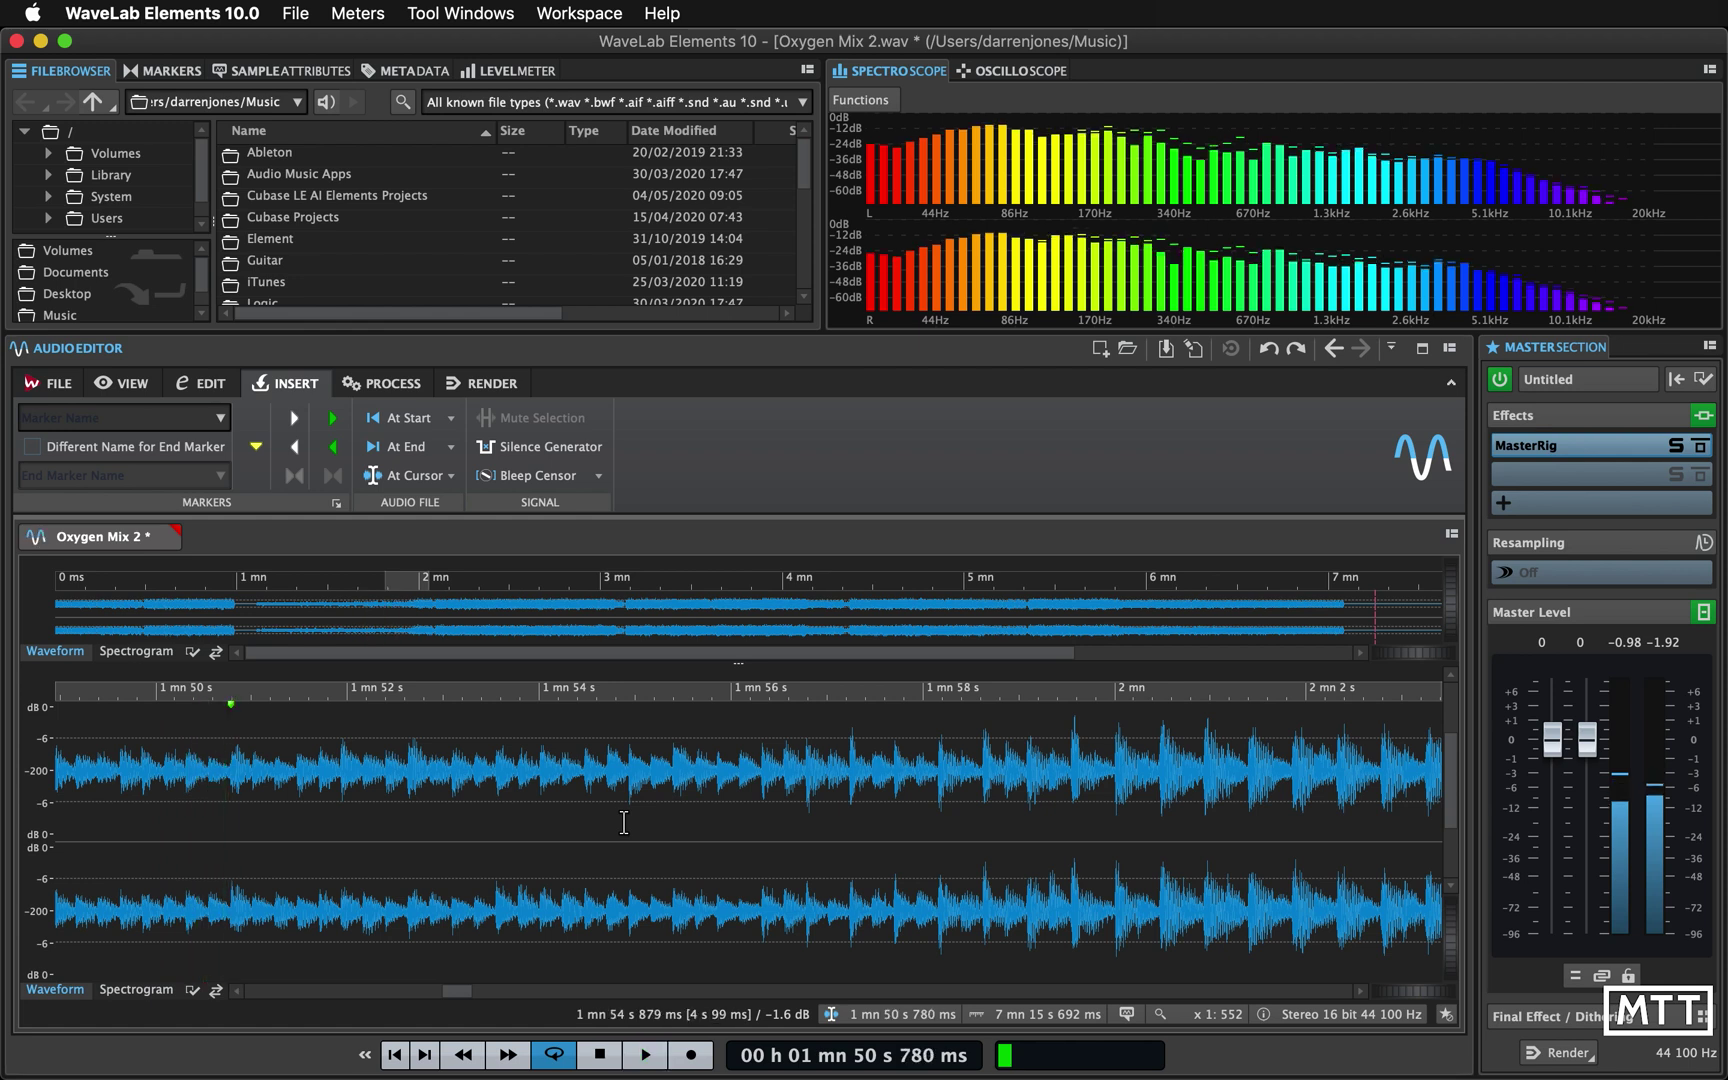
key(g)
key(g)
key(g)
key(g)
key(g)
key(g)
key(g)
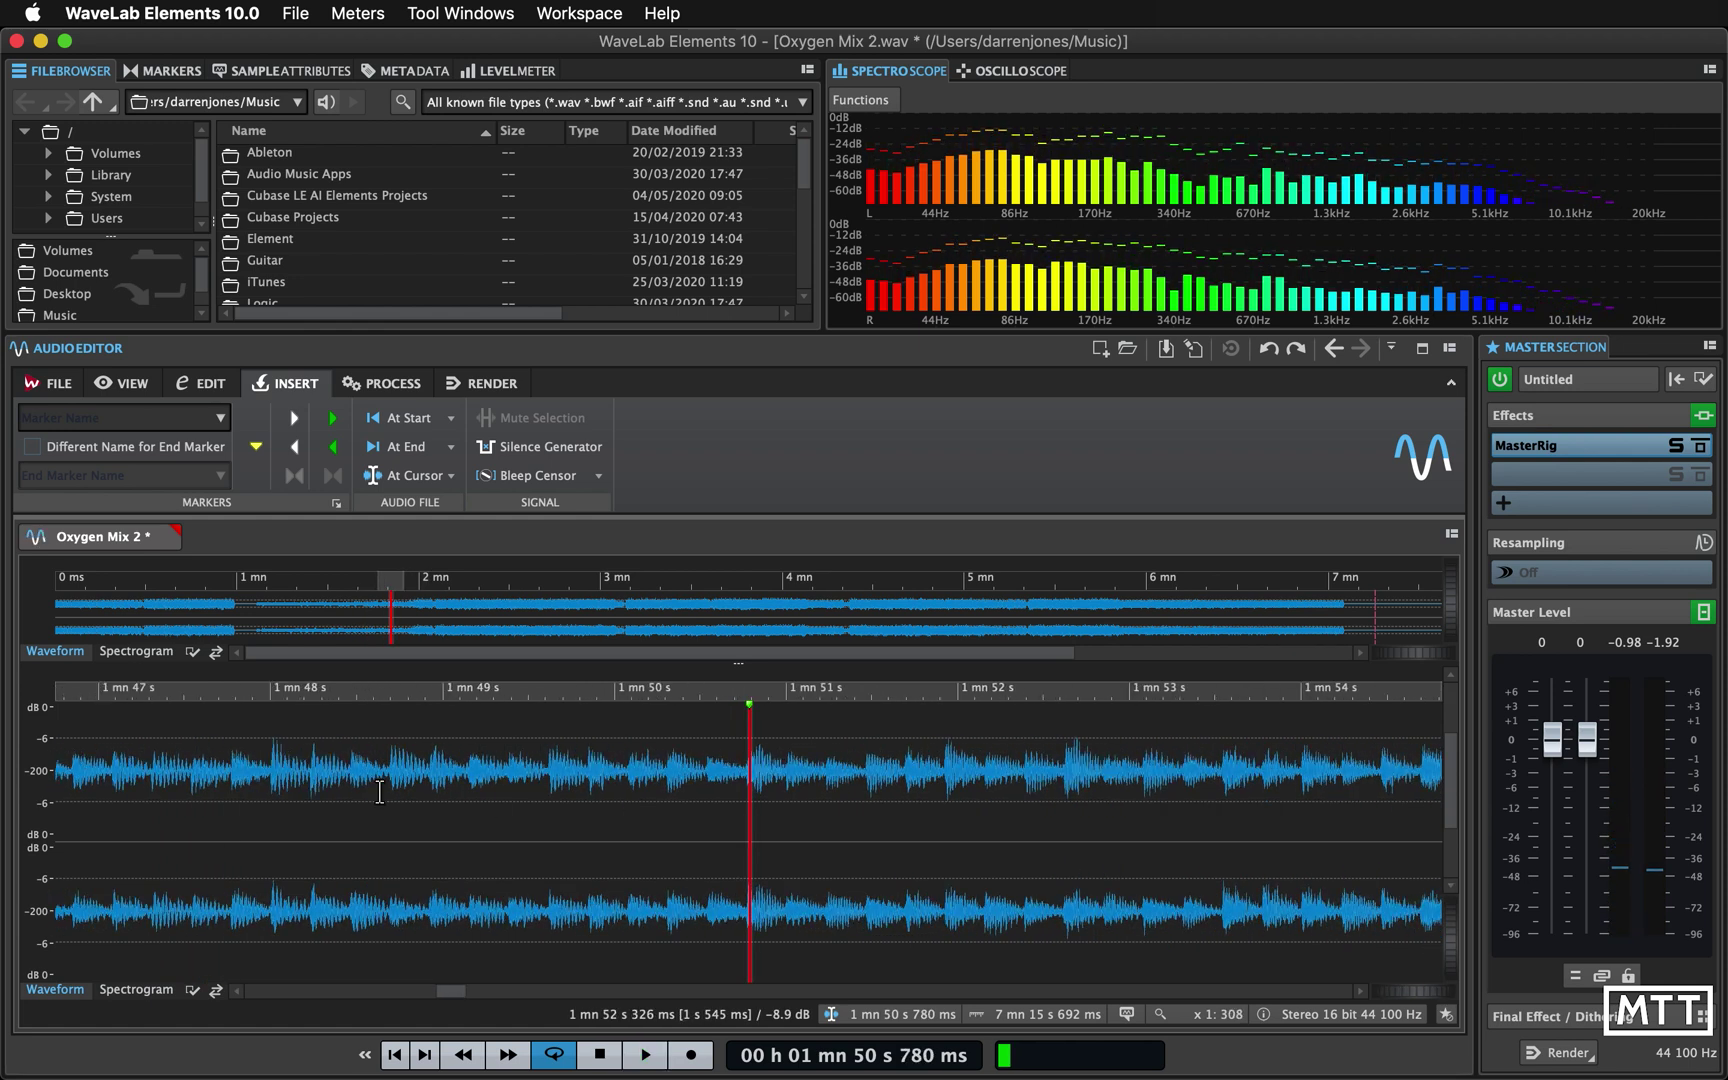
key(h)
key(h)
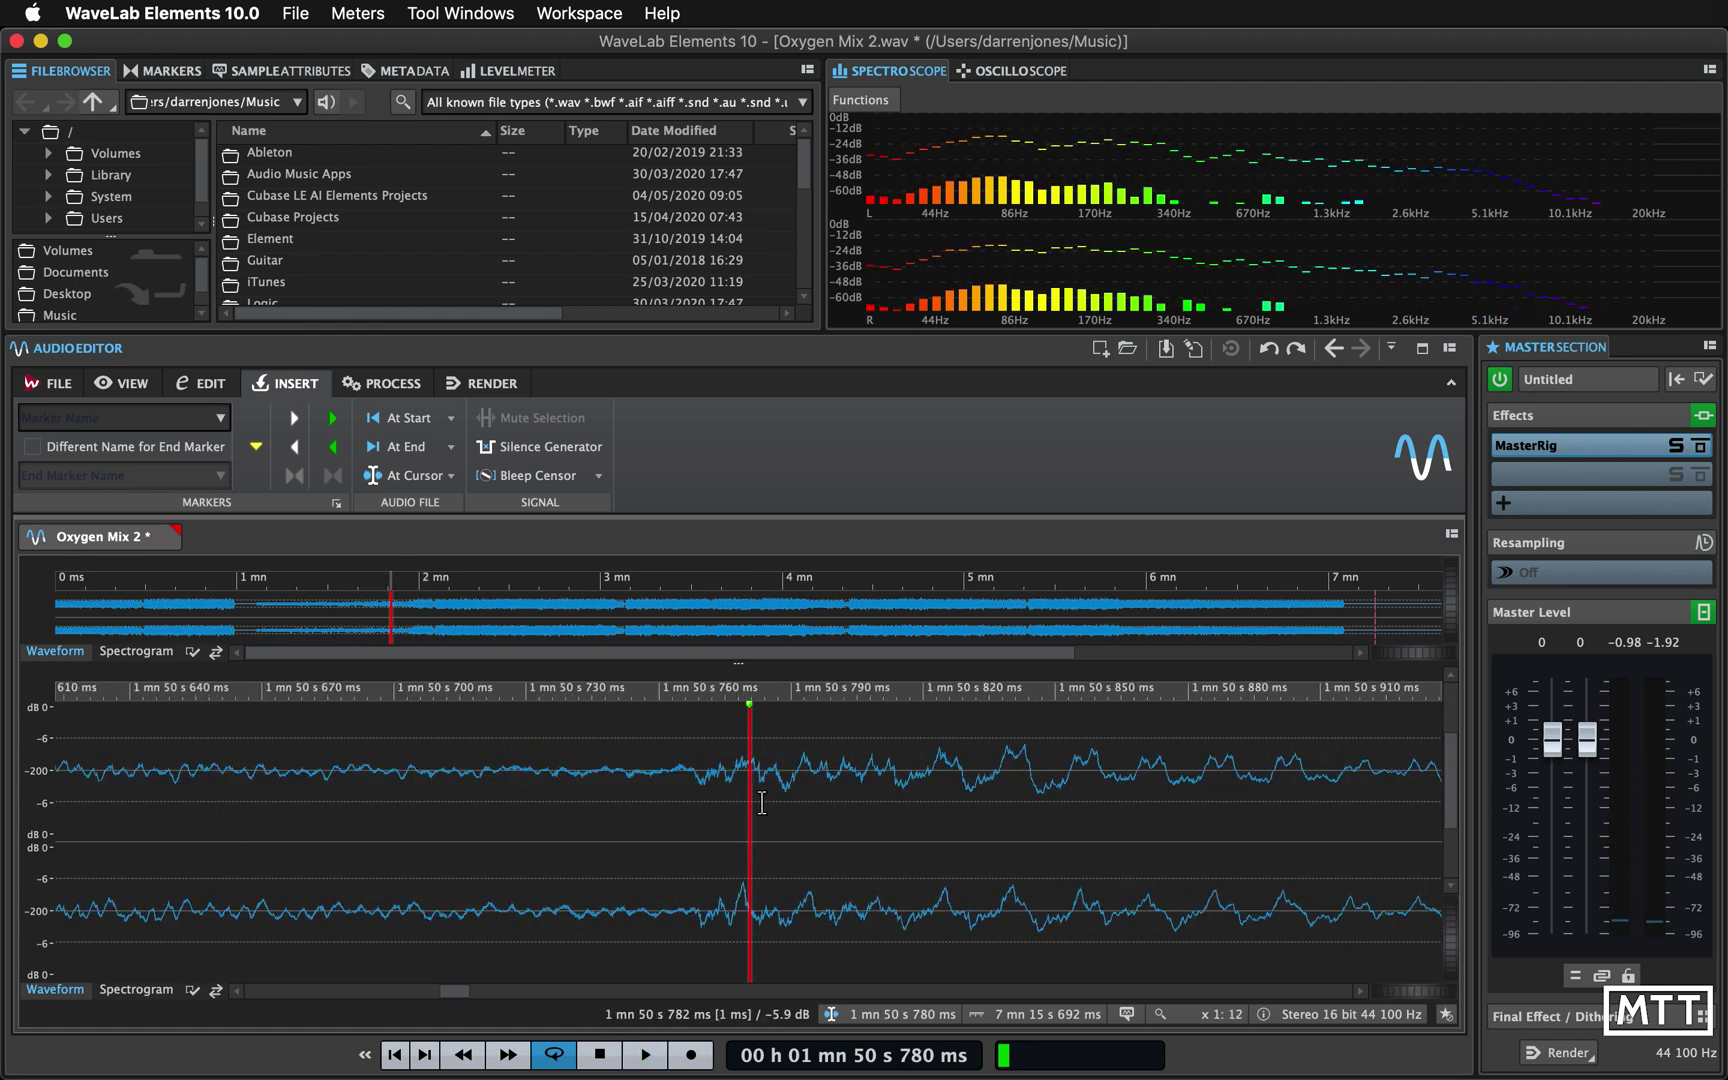
click(717, 818)
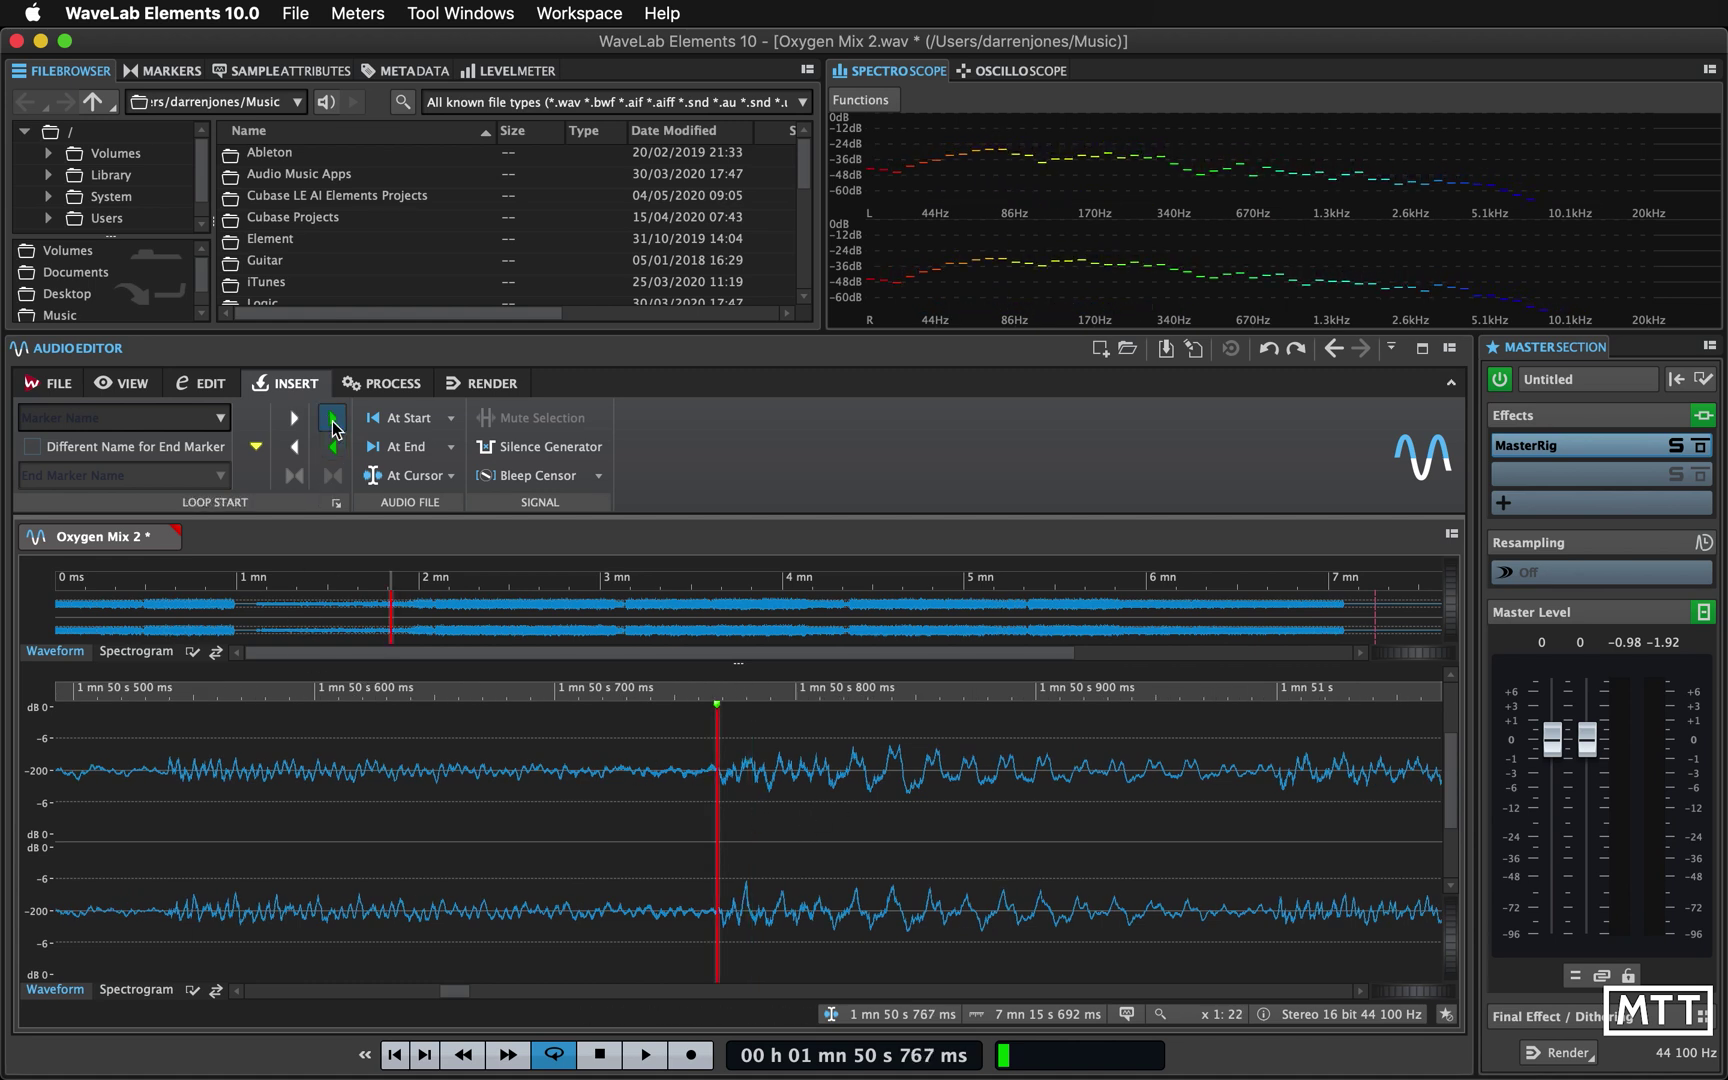
Add loop start and region start markers at 1 mn 50 s 767 ms
click(333, 424)
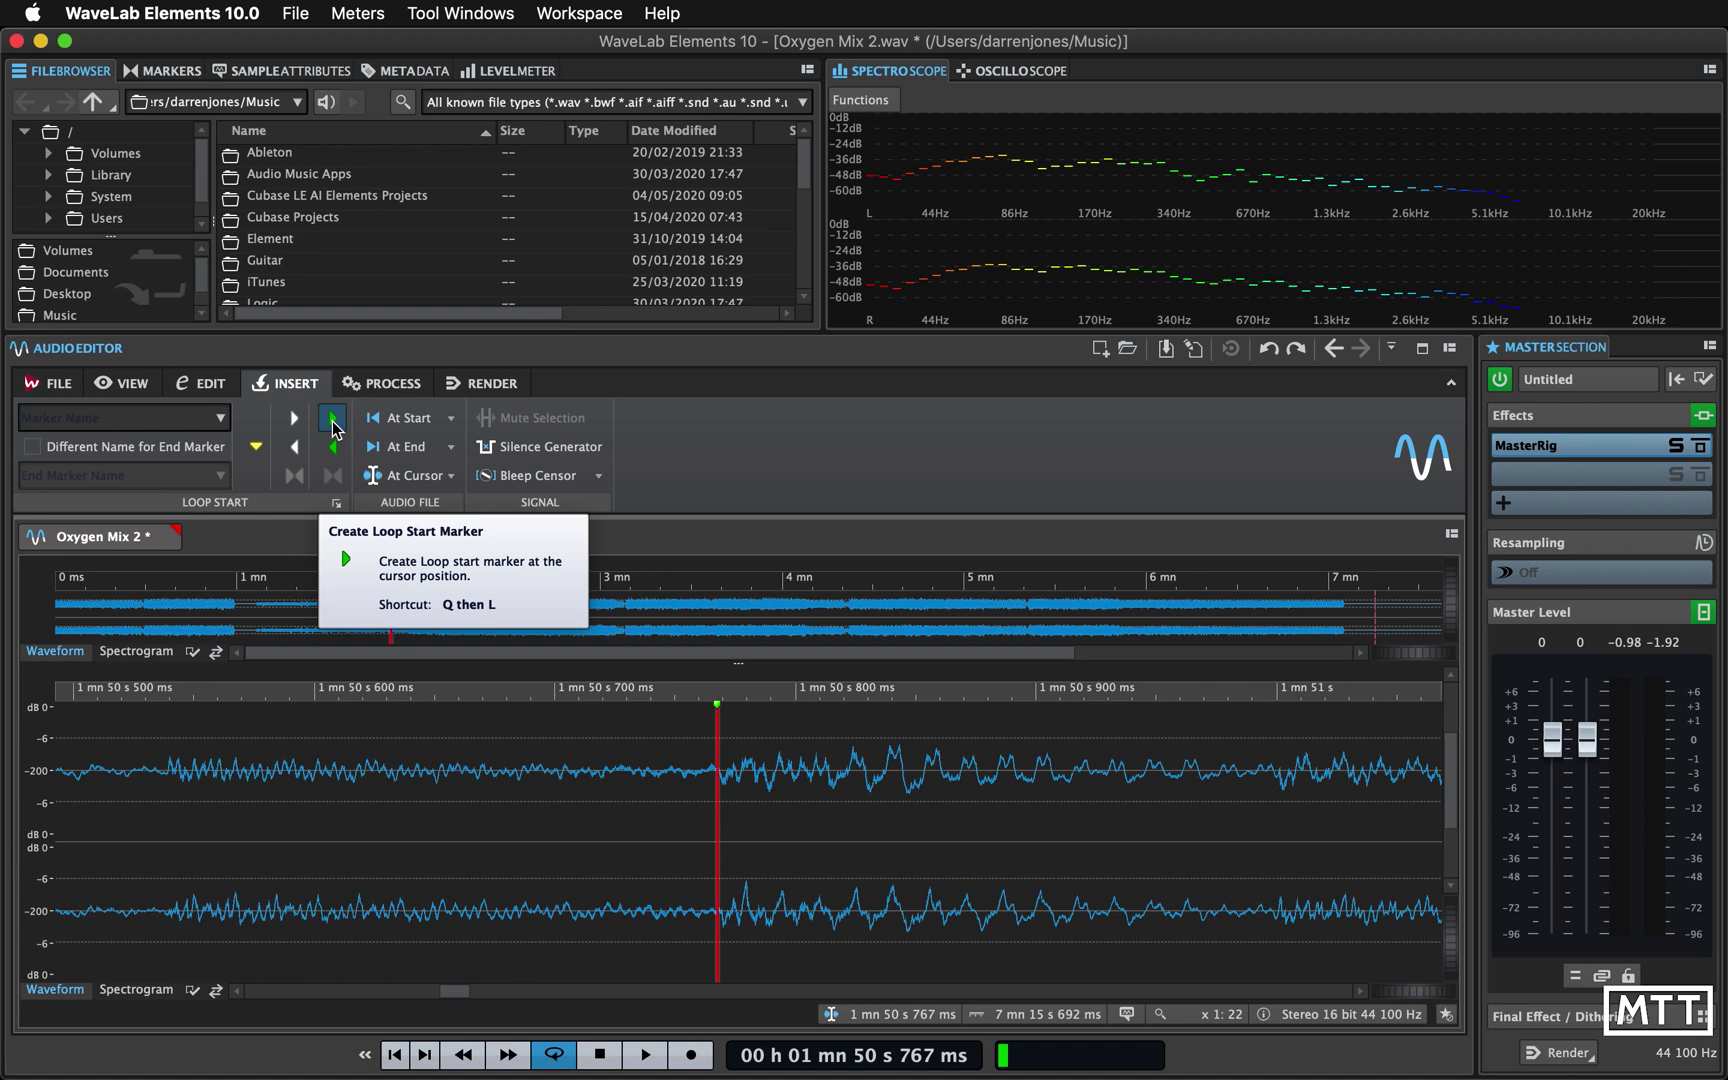
click(294, 421)
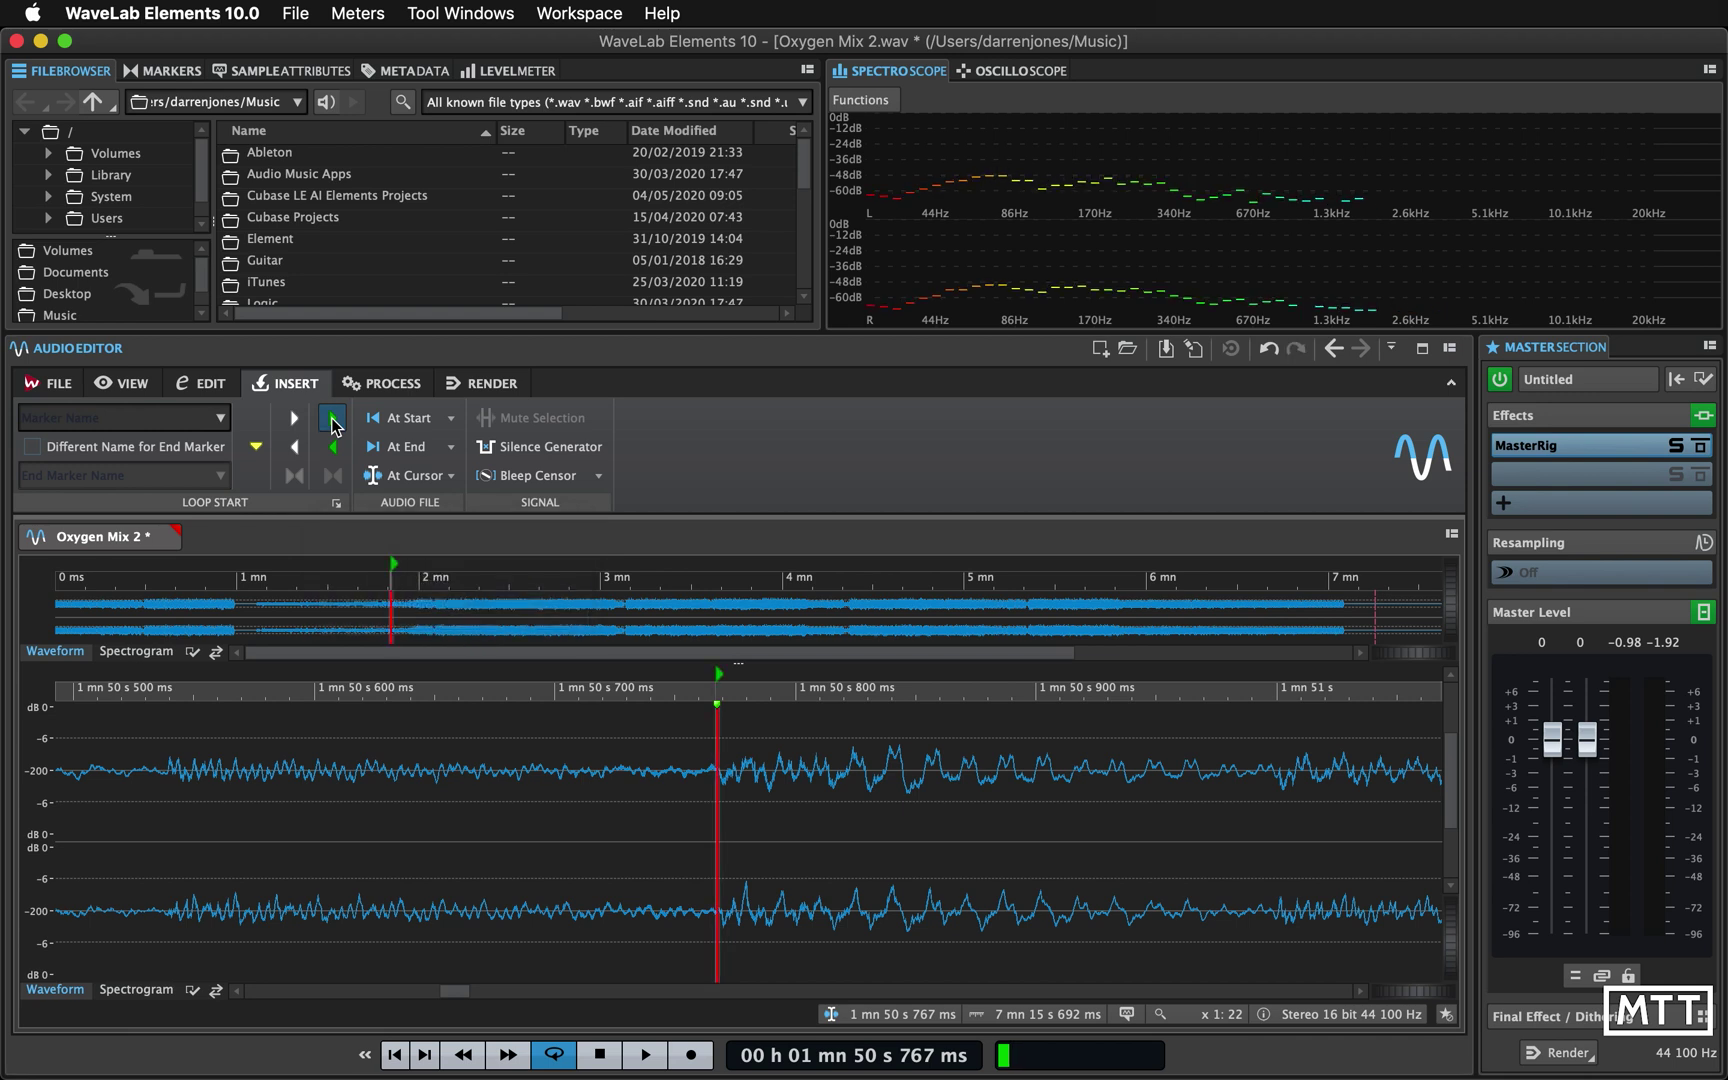
scroll(520, 745, down, 2)
scroll(520, 745, down, 15)
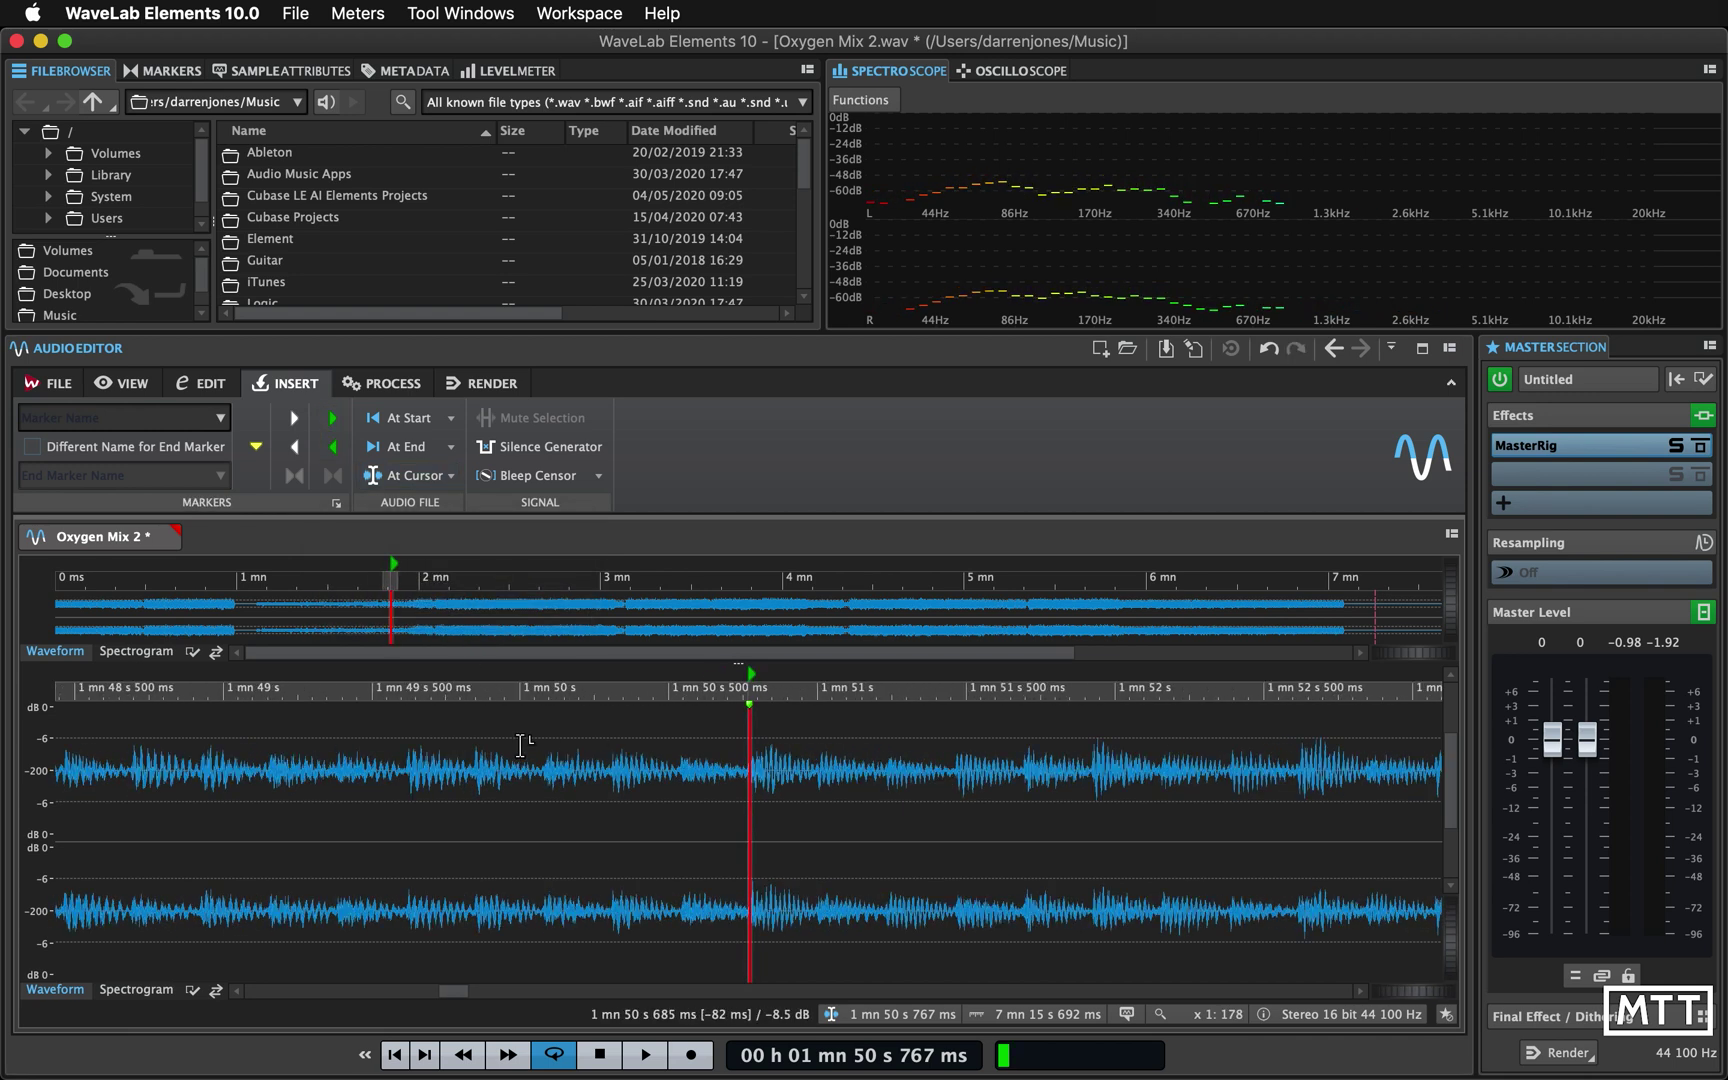
Play from 2 mn 121 ms while zooming in and out around the 2 mn mark
click(818, 828)
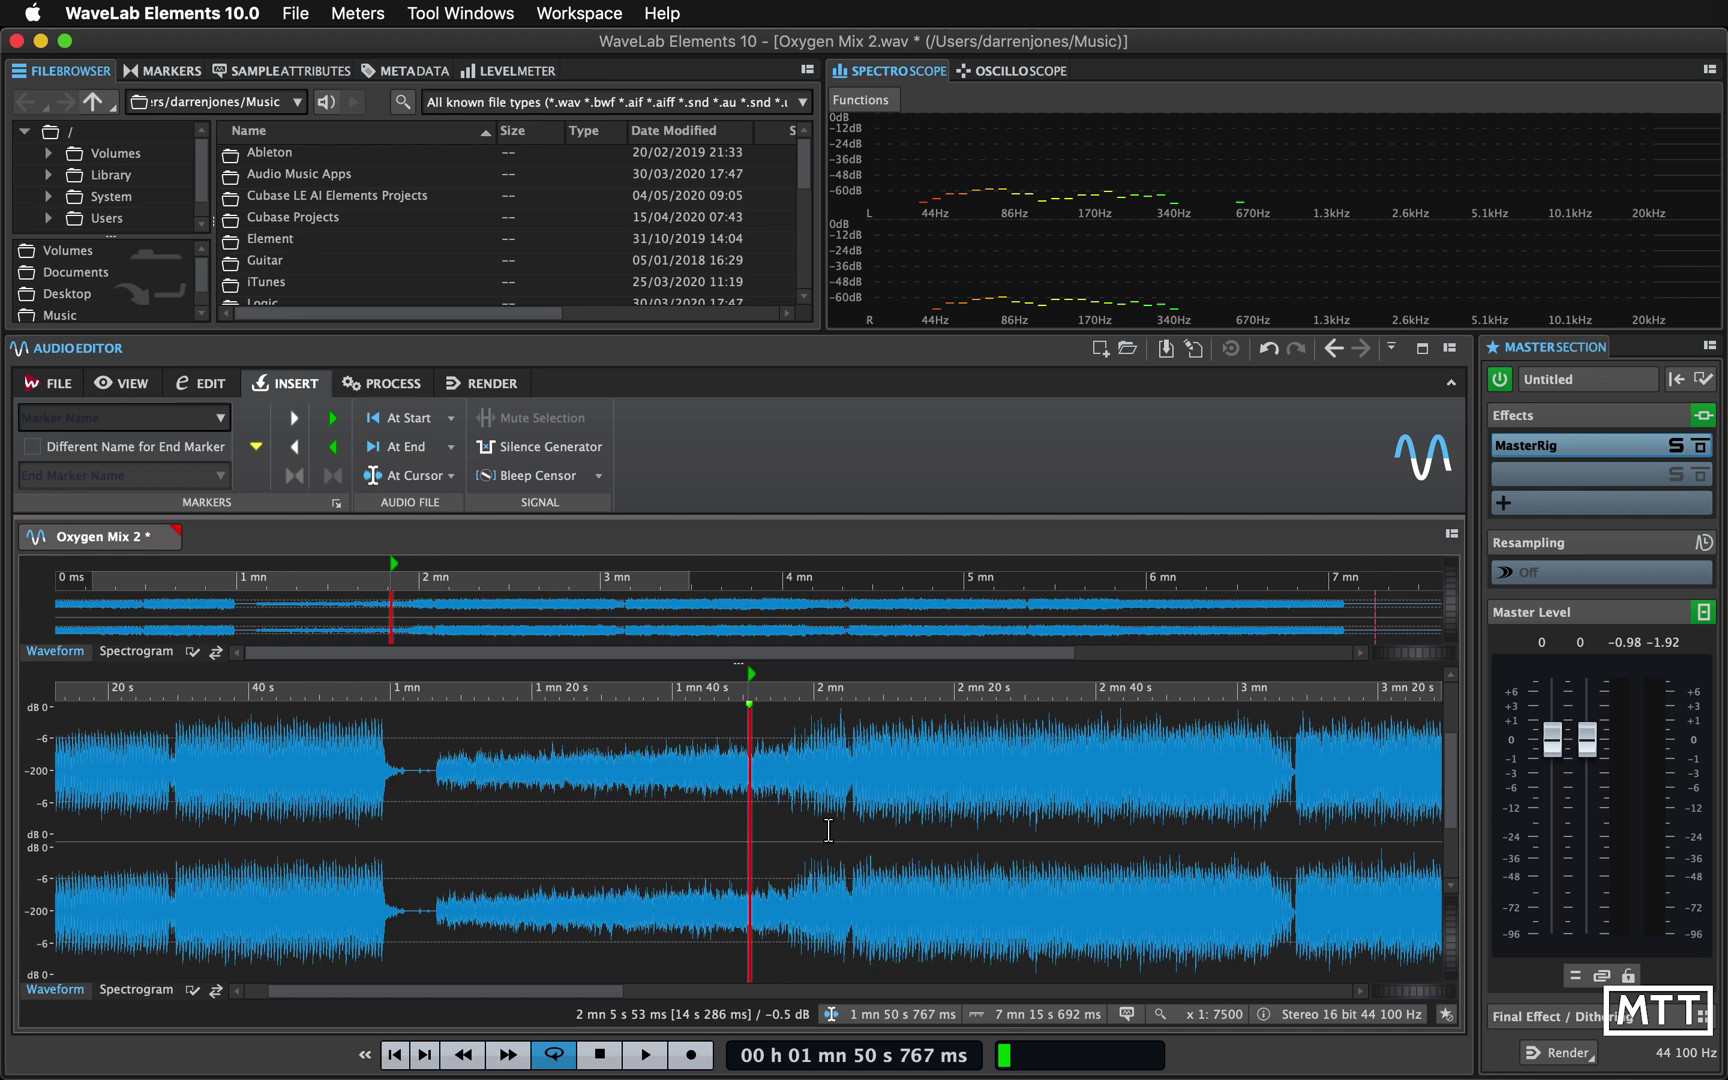
key(space)
scroll(816, 834, up, 1)
scroll(816, 834, up, 6)
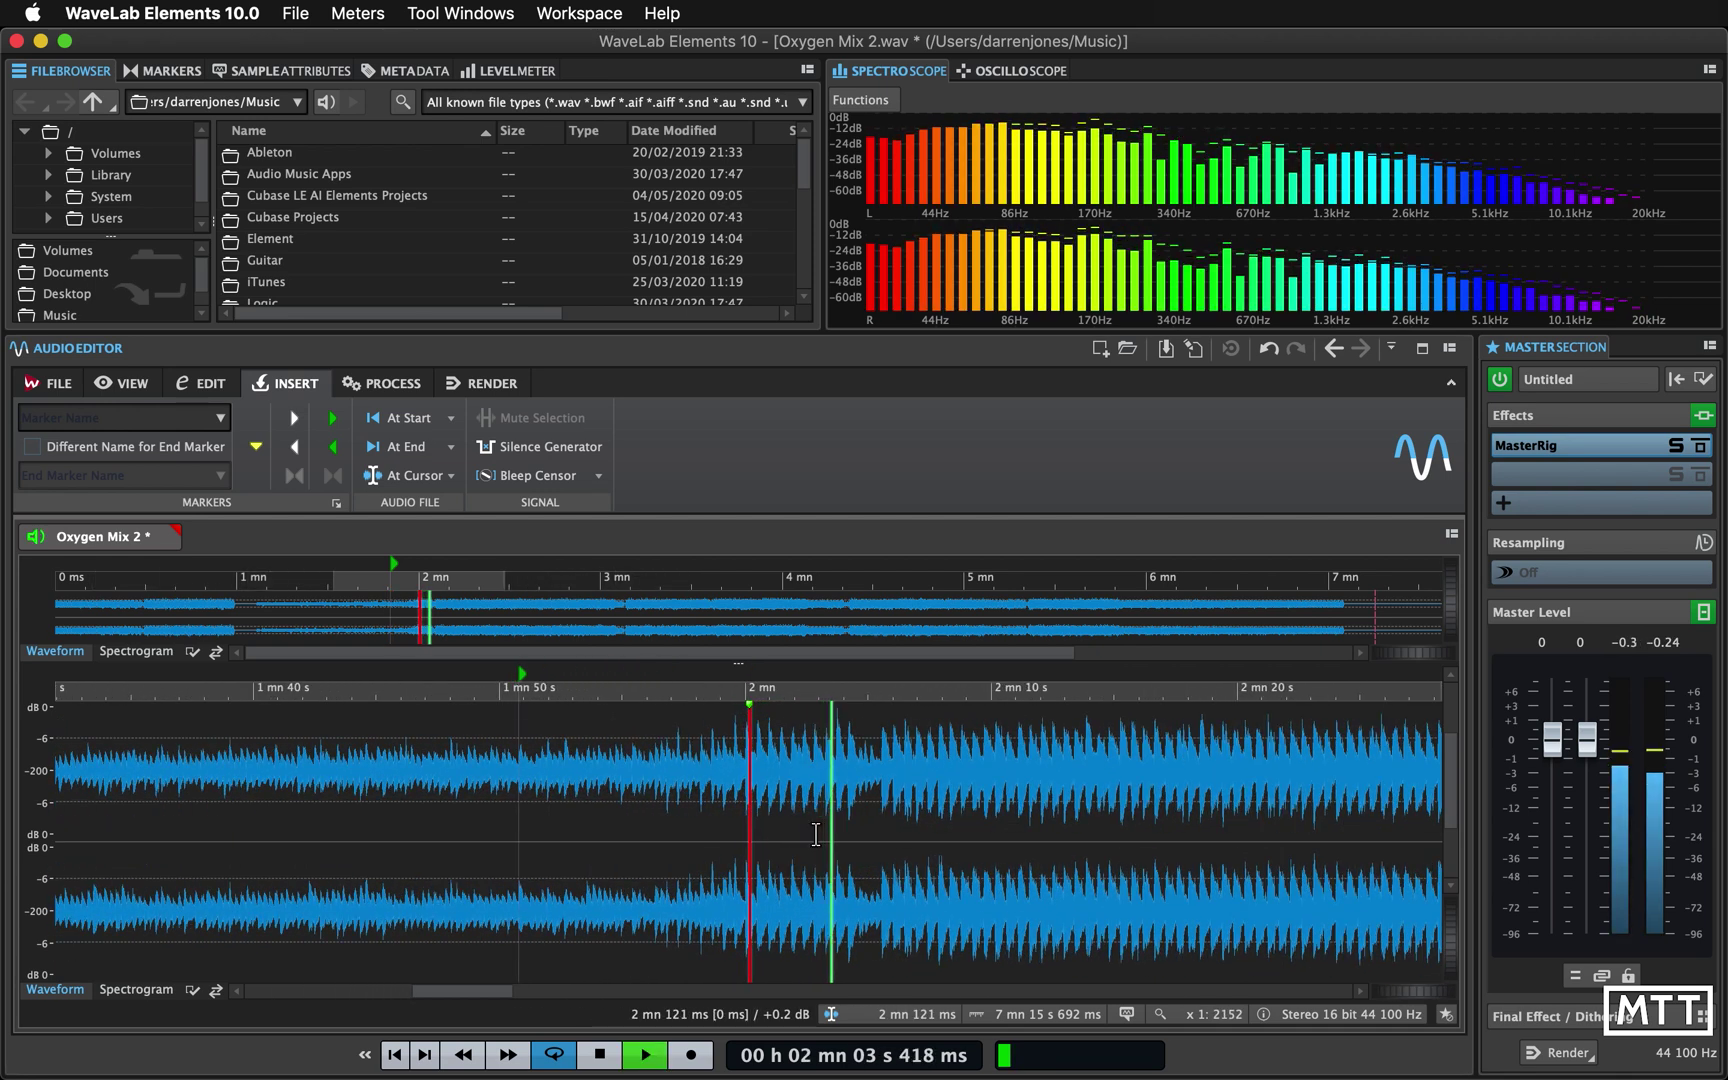
scroll(816, 834, down, 2)
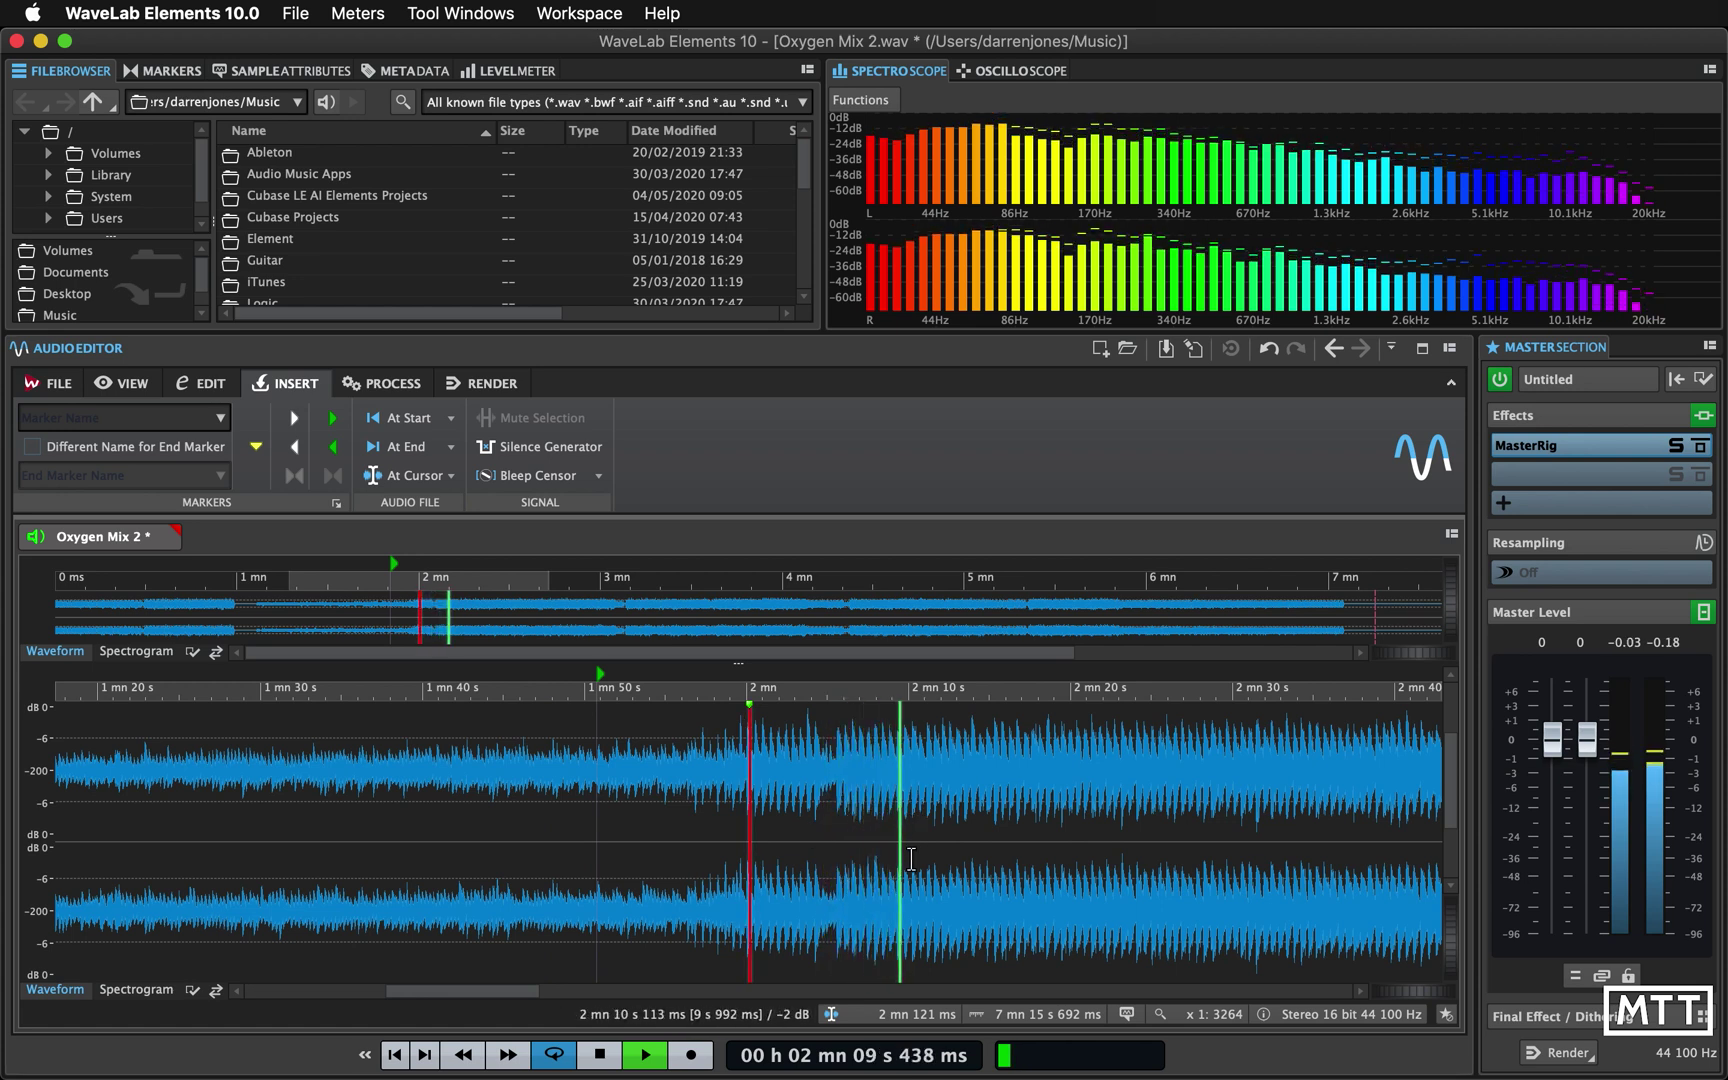
scroll(911, 858, up, 3)
scroll(911, 858, down, 2)
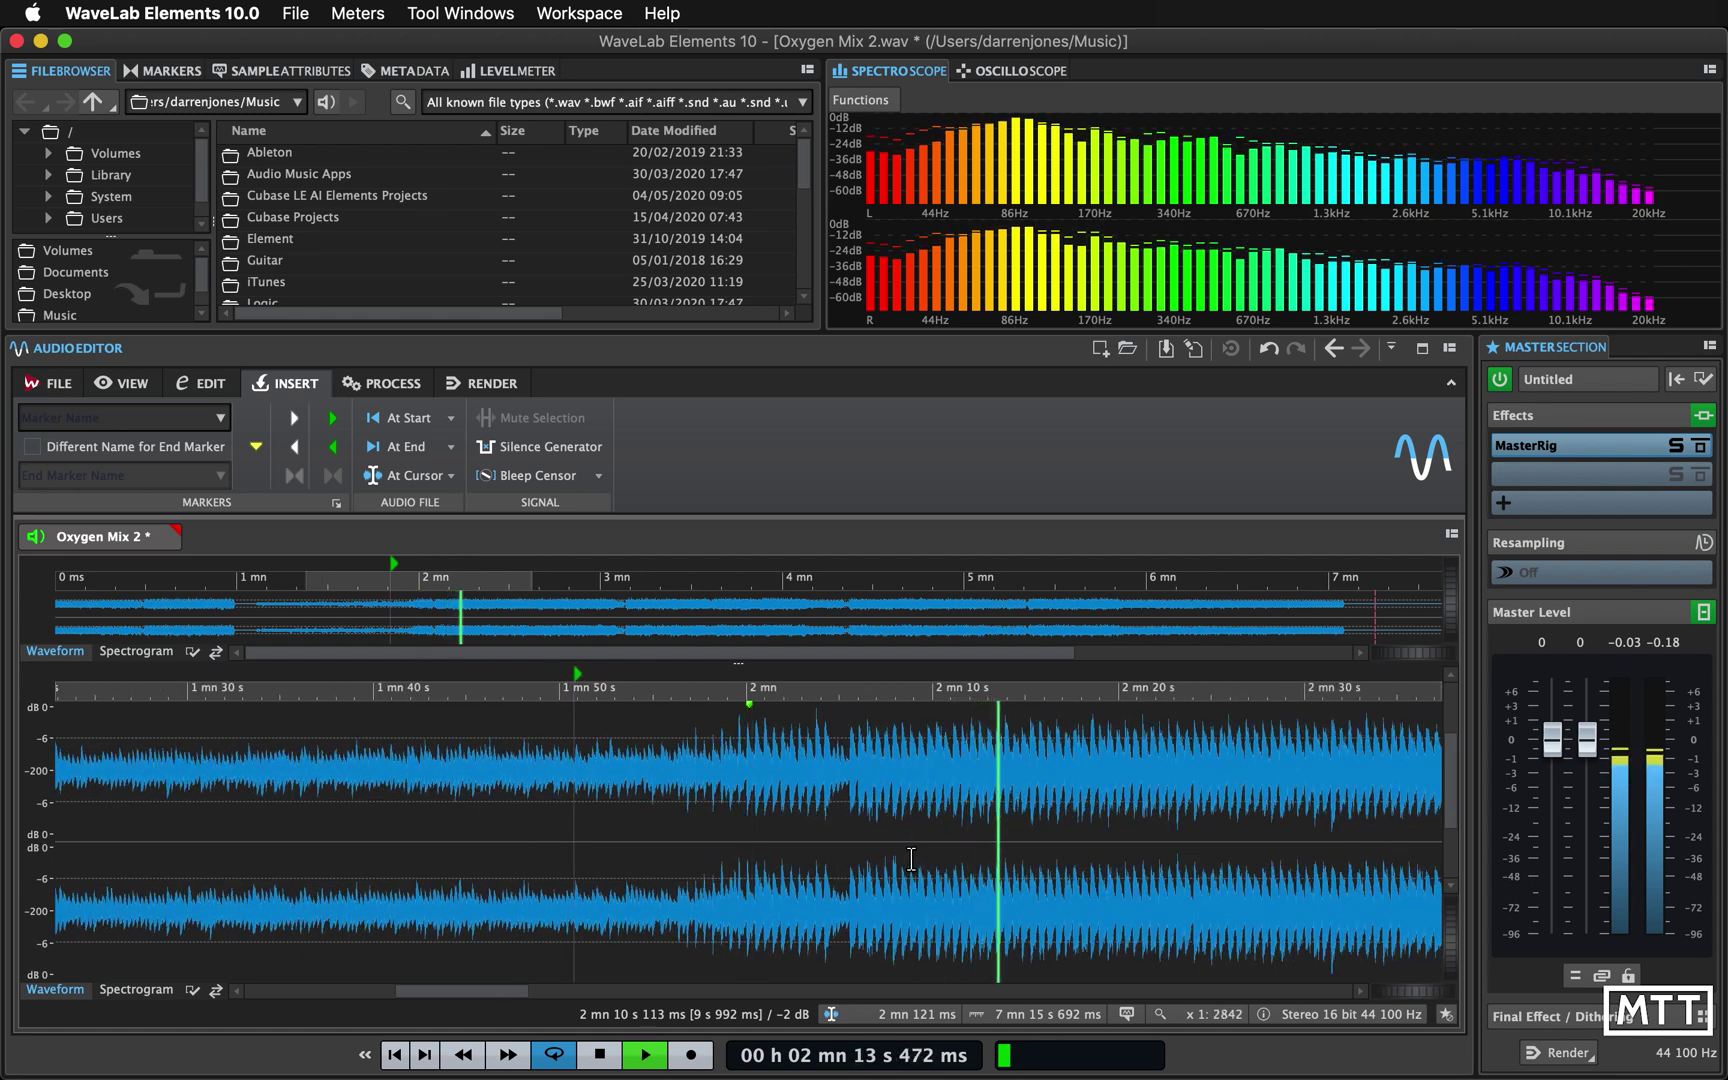
scroll(911, 858, up, 2)
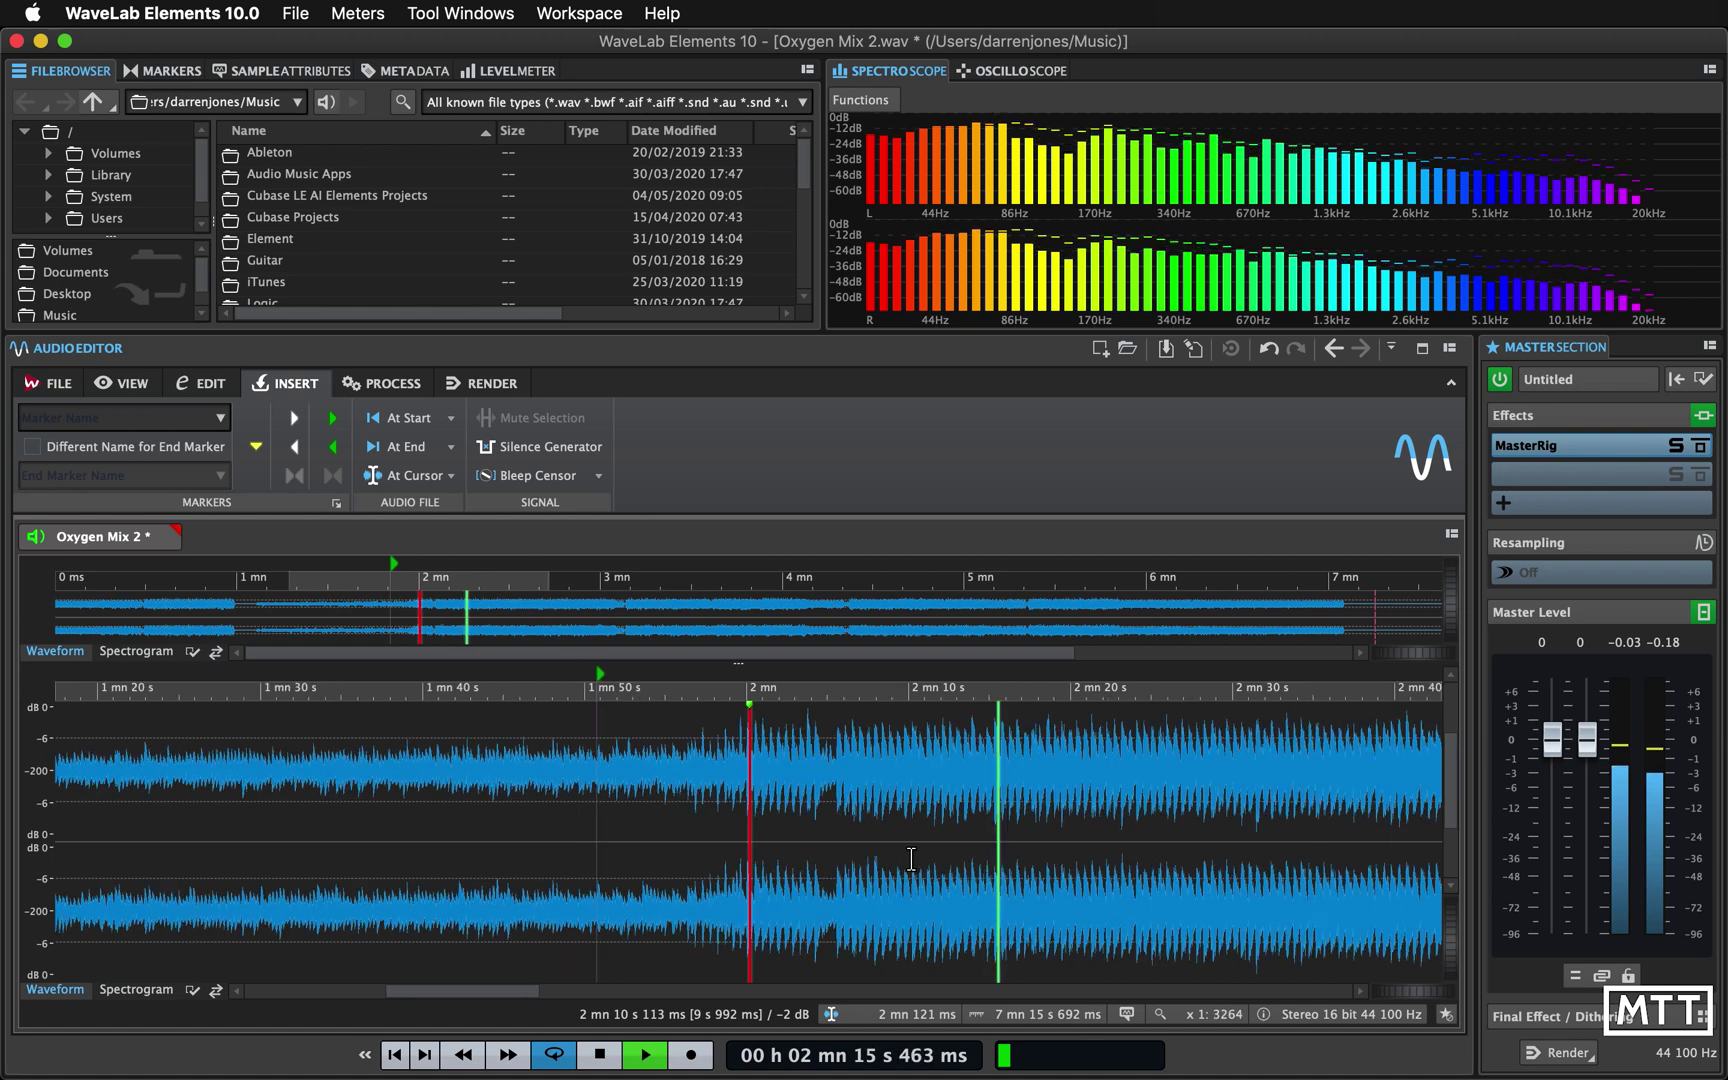
scroll(911, 858, up, 2)
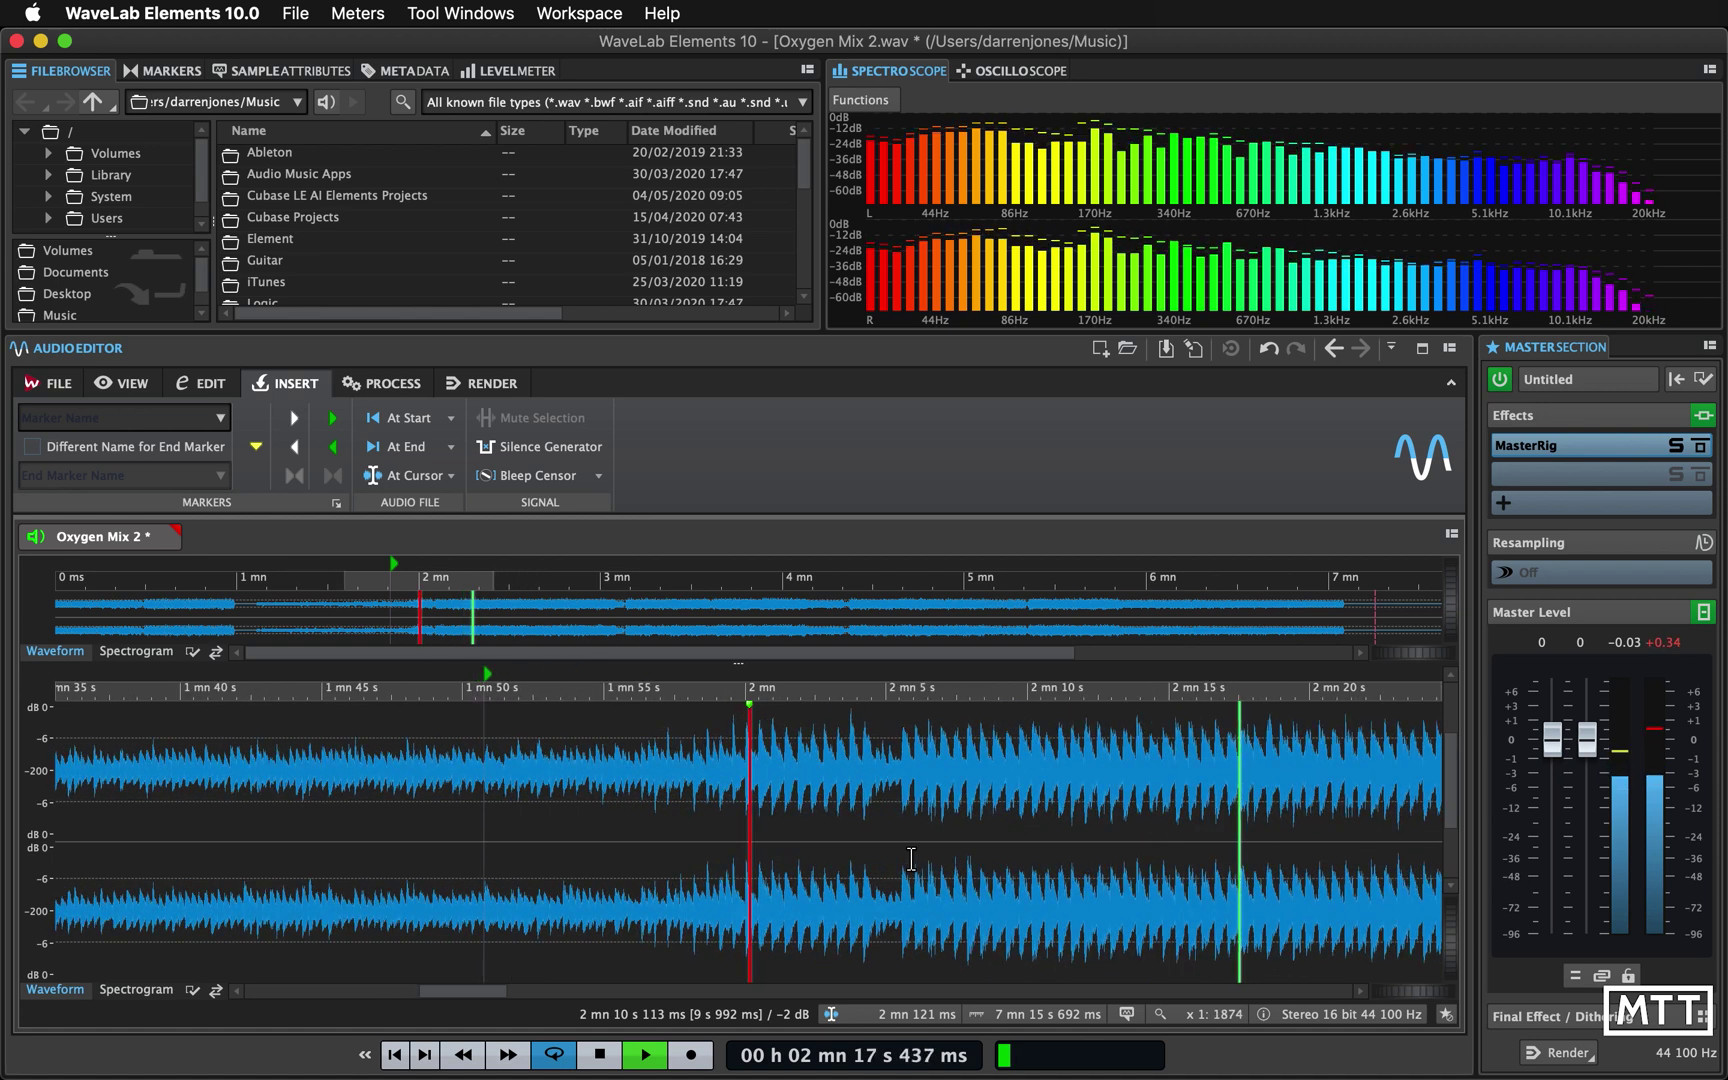
scroll(911, 858, down, 1)
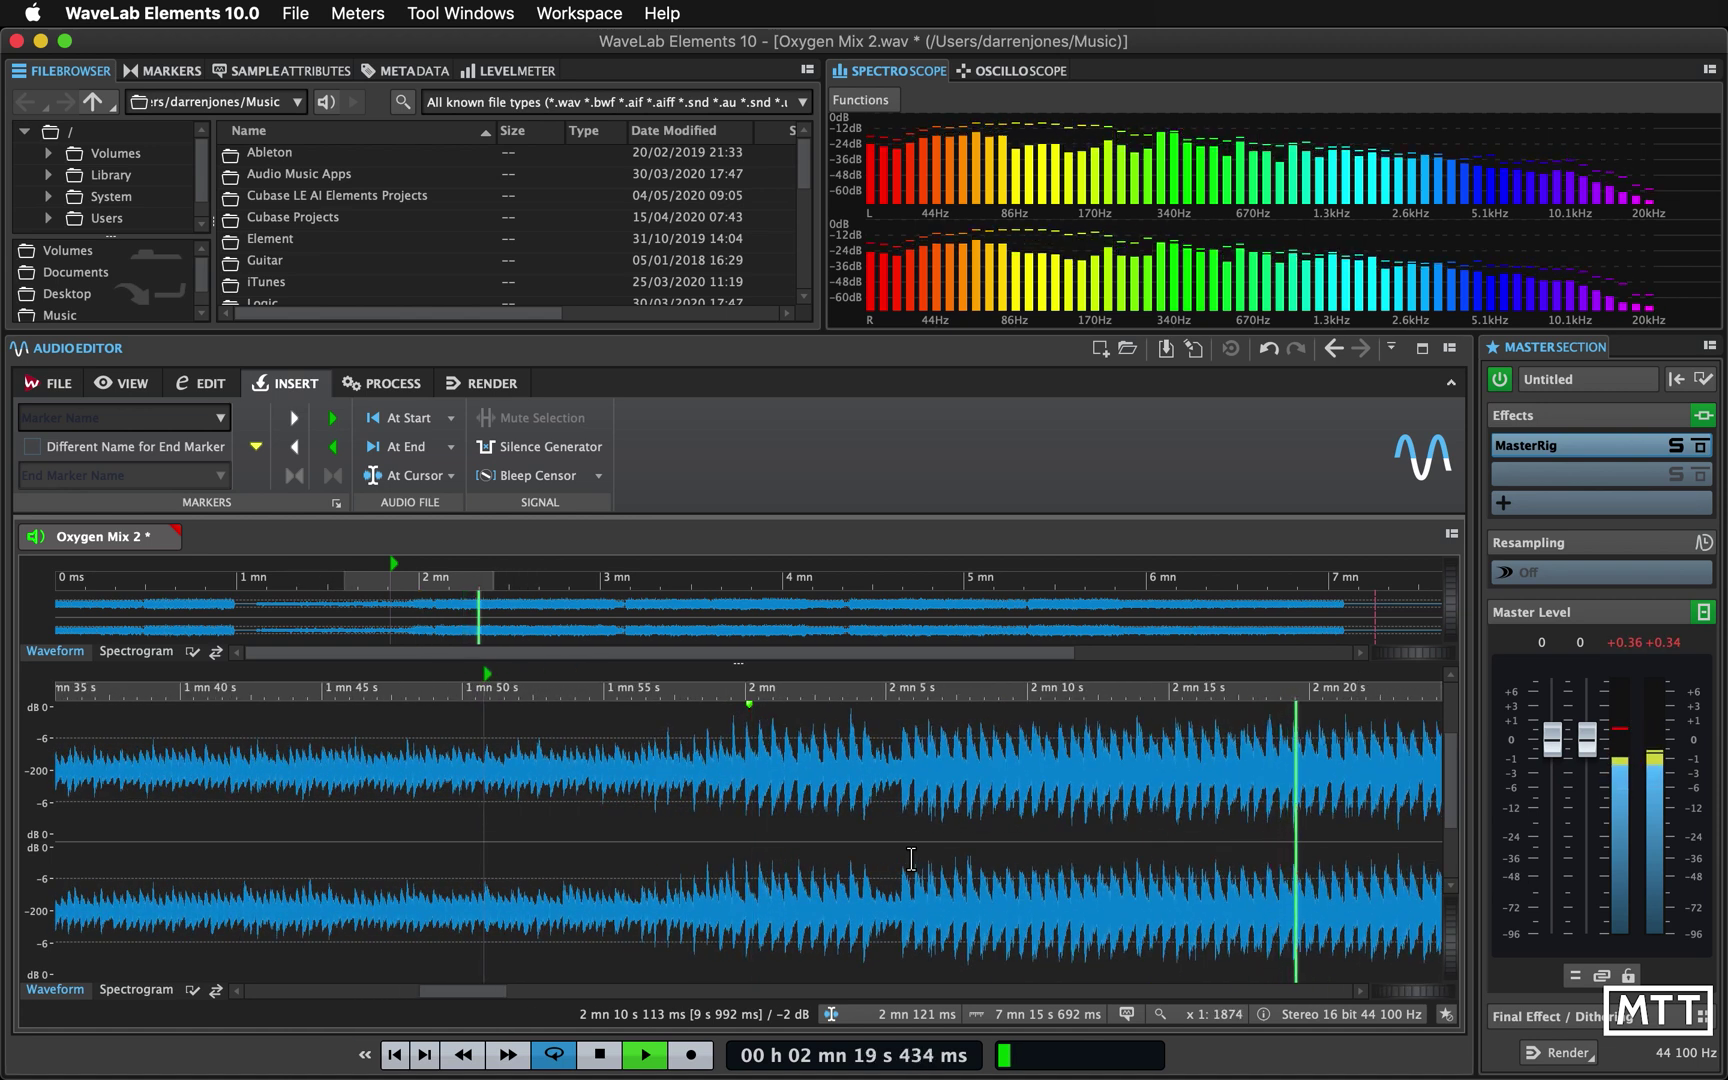
Stop playback at 2 mn 20 s 351 ms and zoom far in on the cursor
key(space)
scroll(911, 858, up, 1)
scroll(911, 858, up, 10)
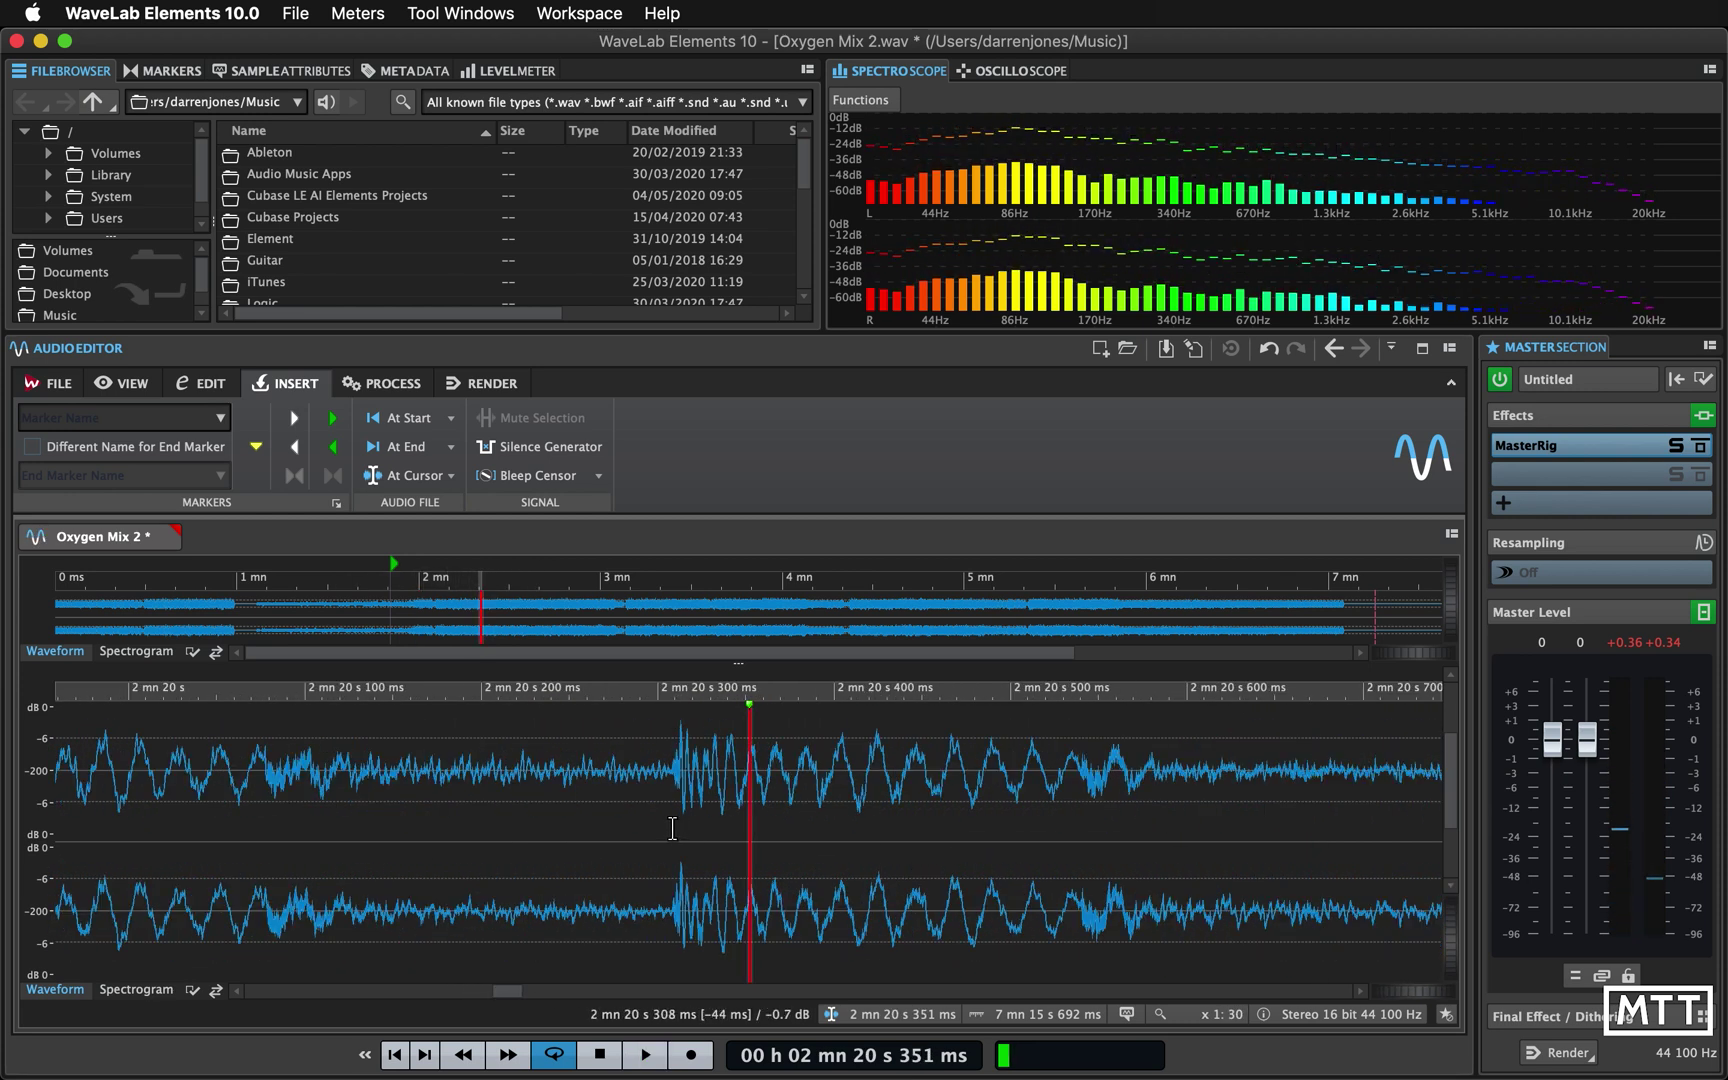
Set the loop end at 2 mn 20 s 308 ms, select the looped range, and play it
click(672, 828)
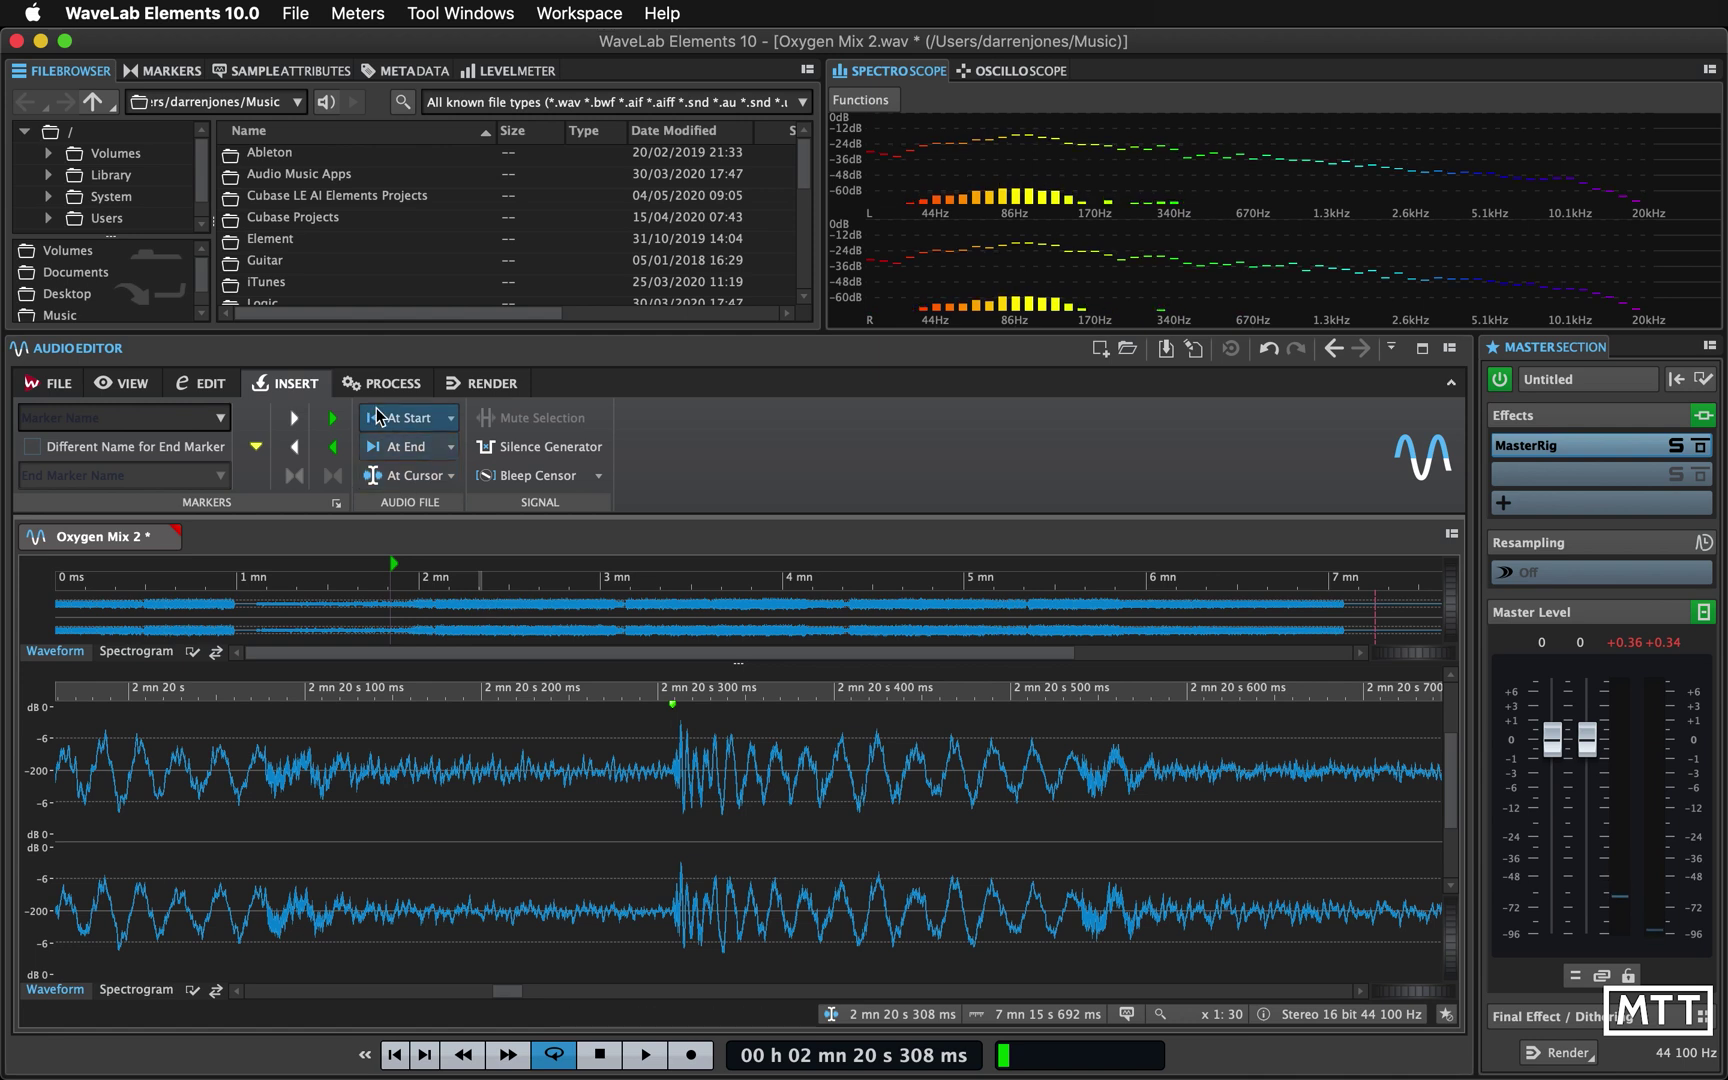
click(331, 447)
scroll(350, 586, down, 5)
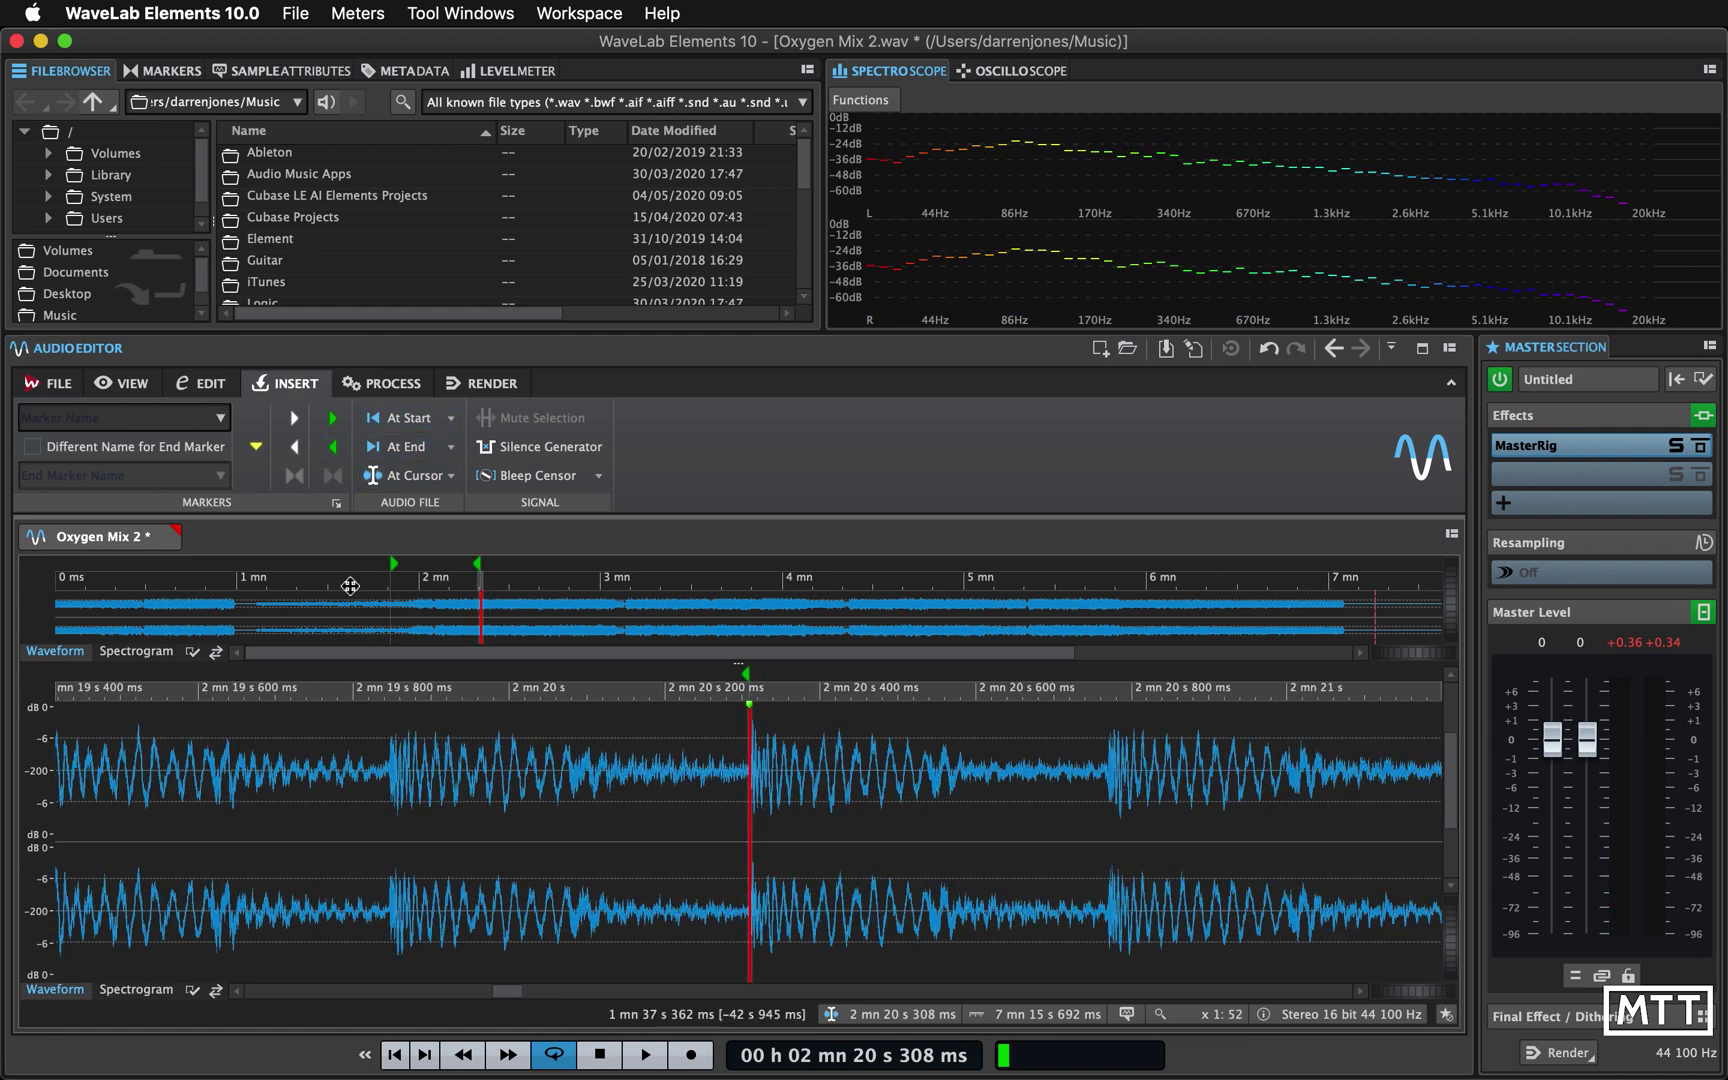
scroll(350, 586, down, 4)
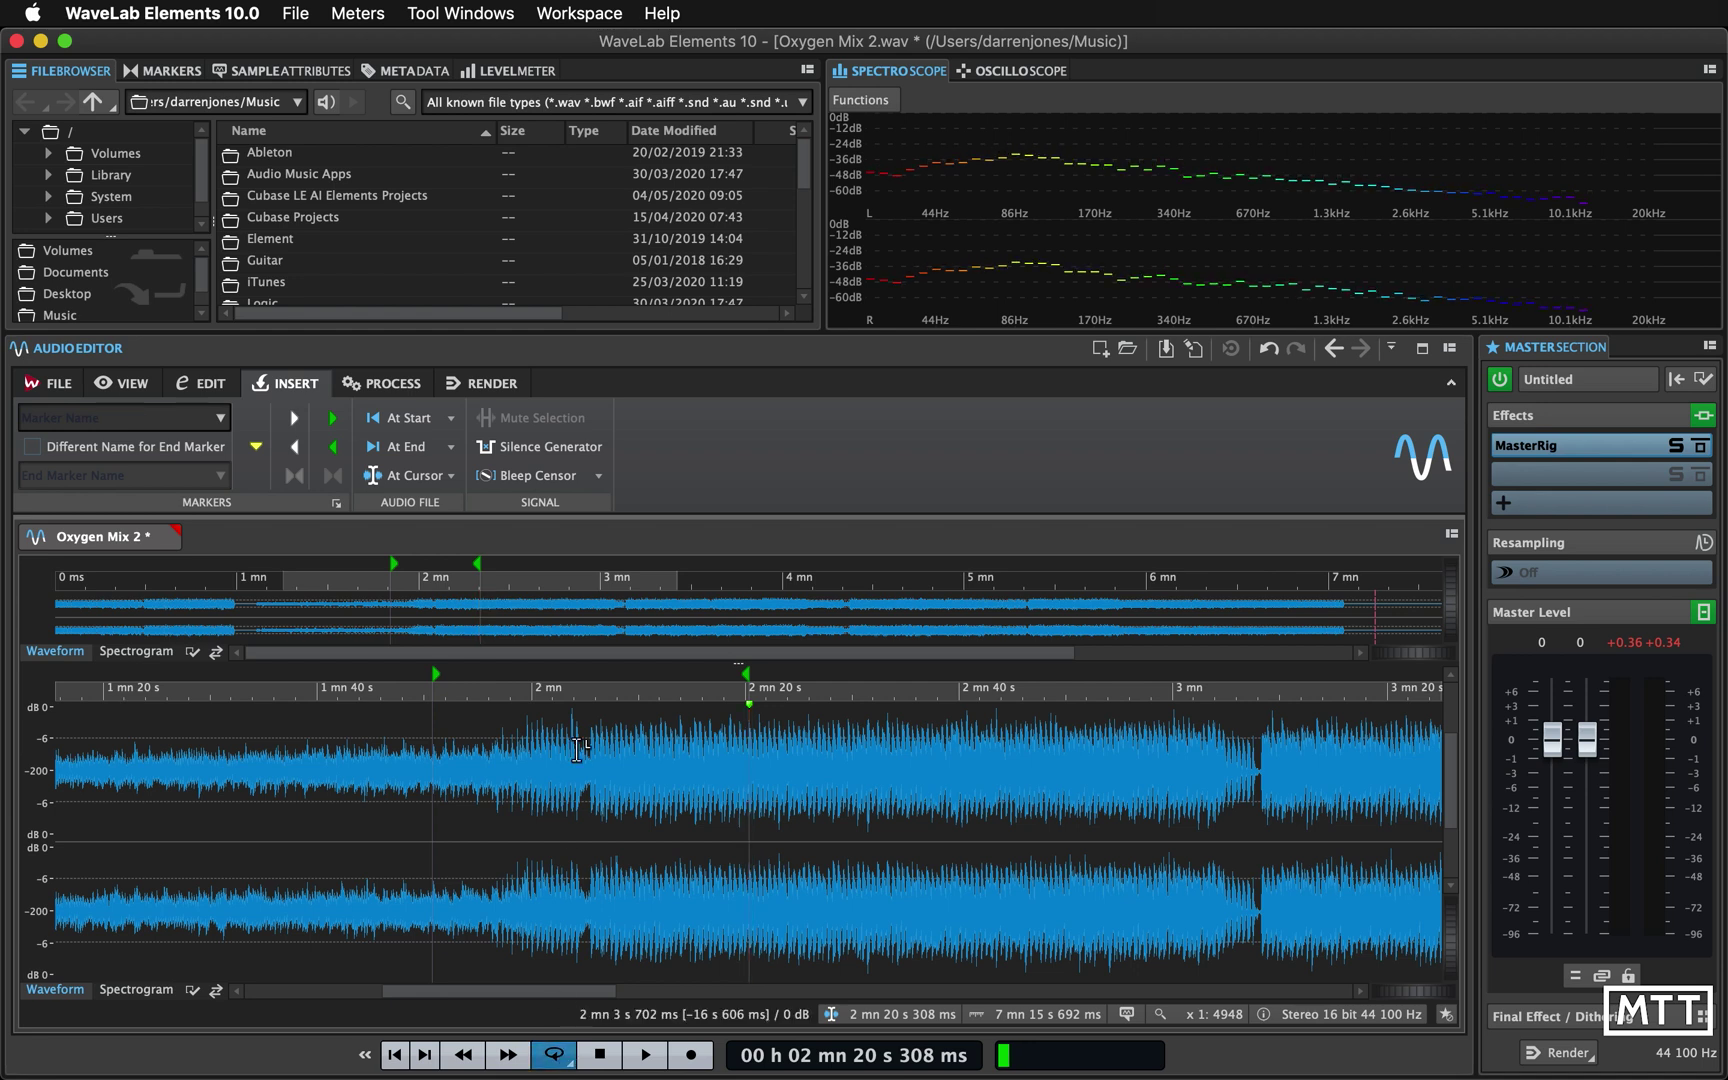
double_click(553, 820)
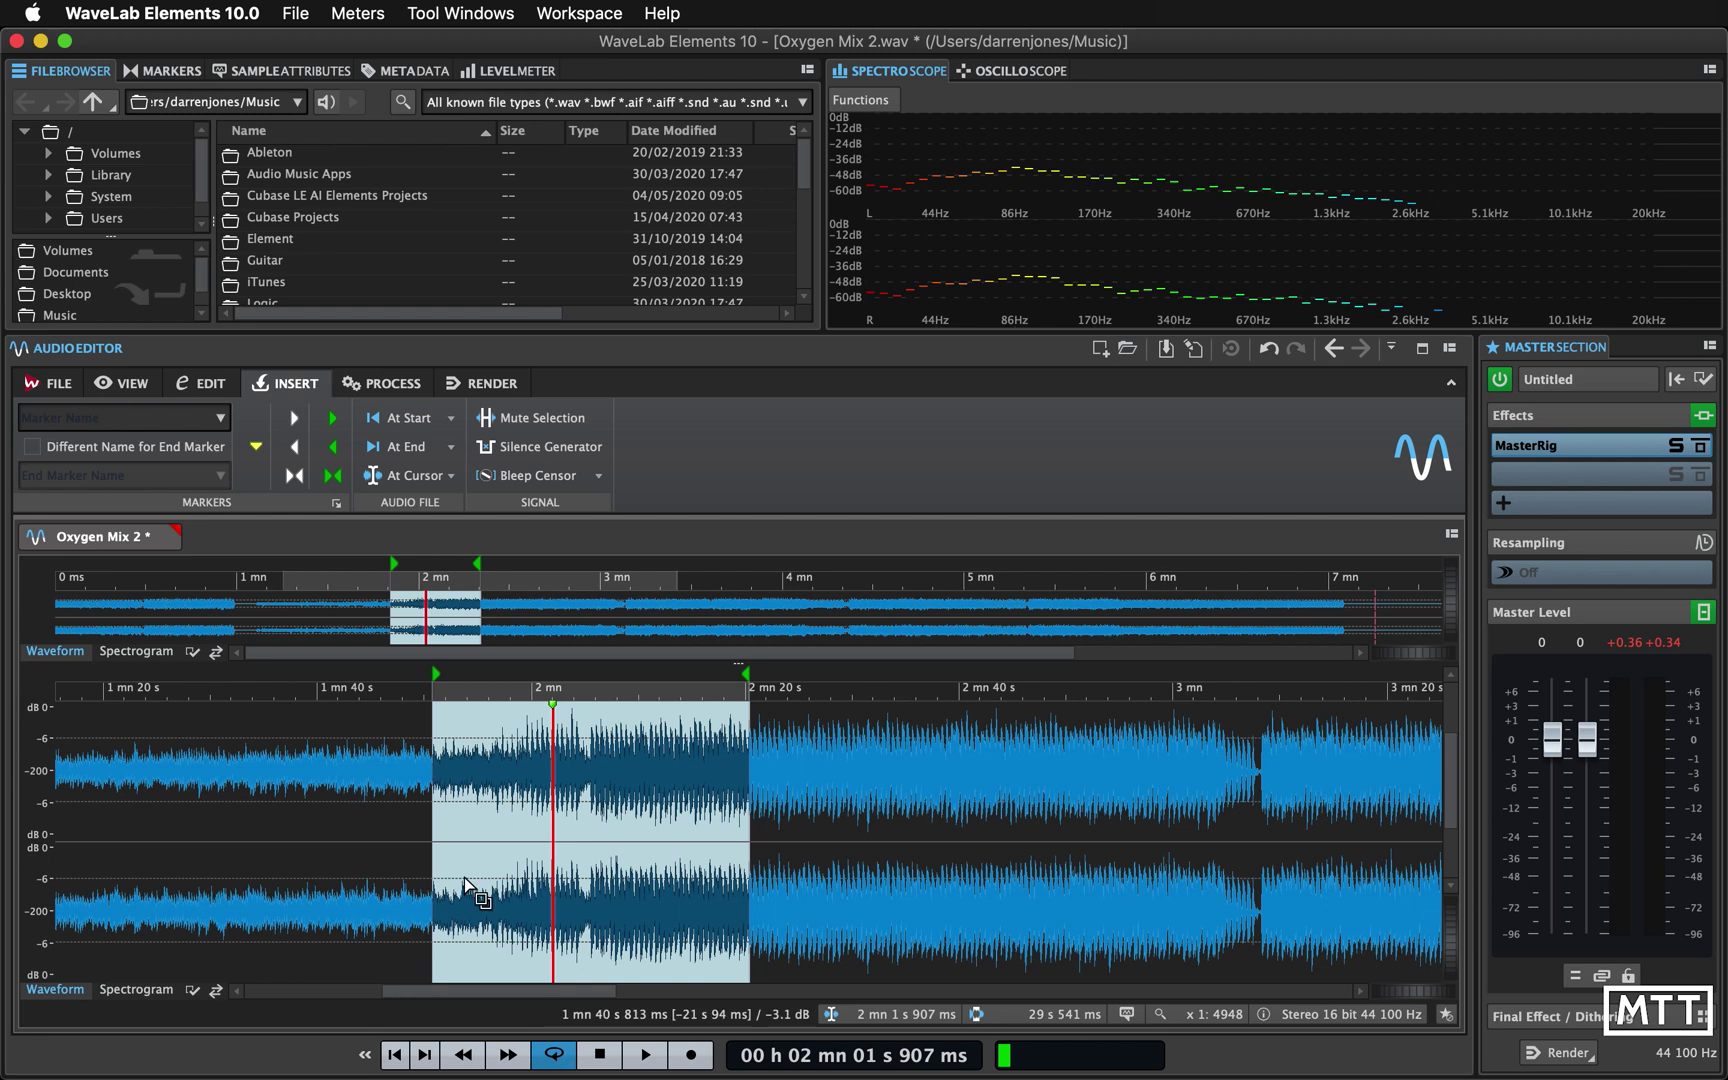
key(space)
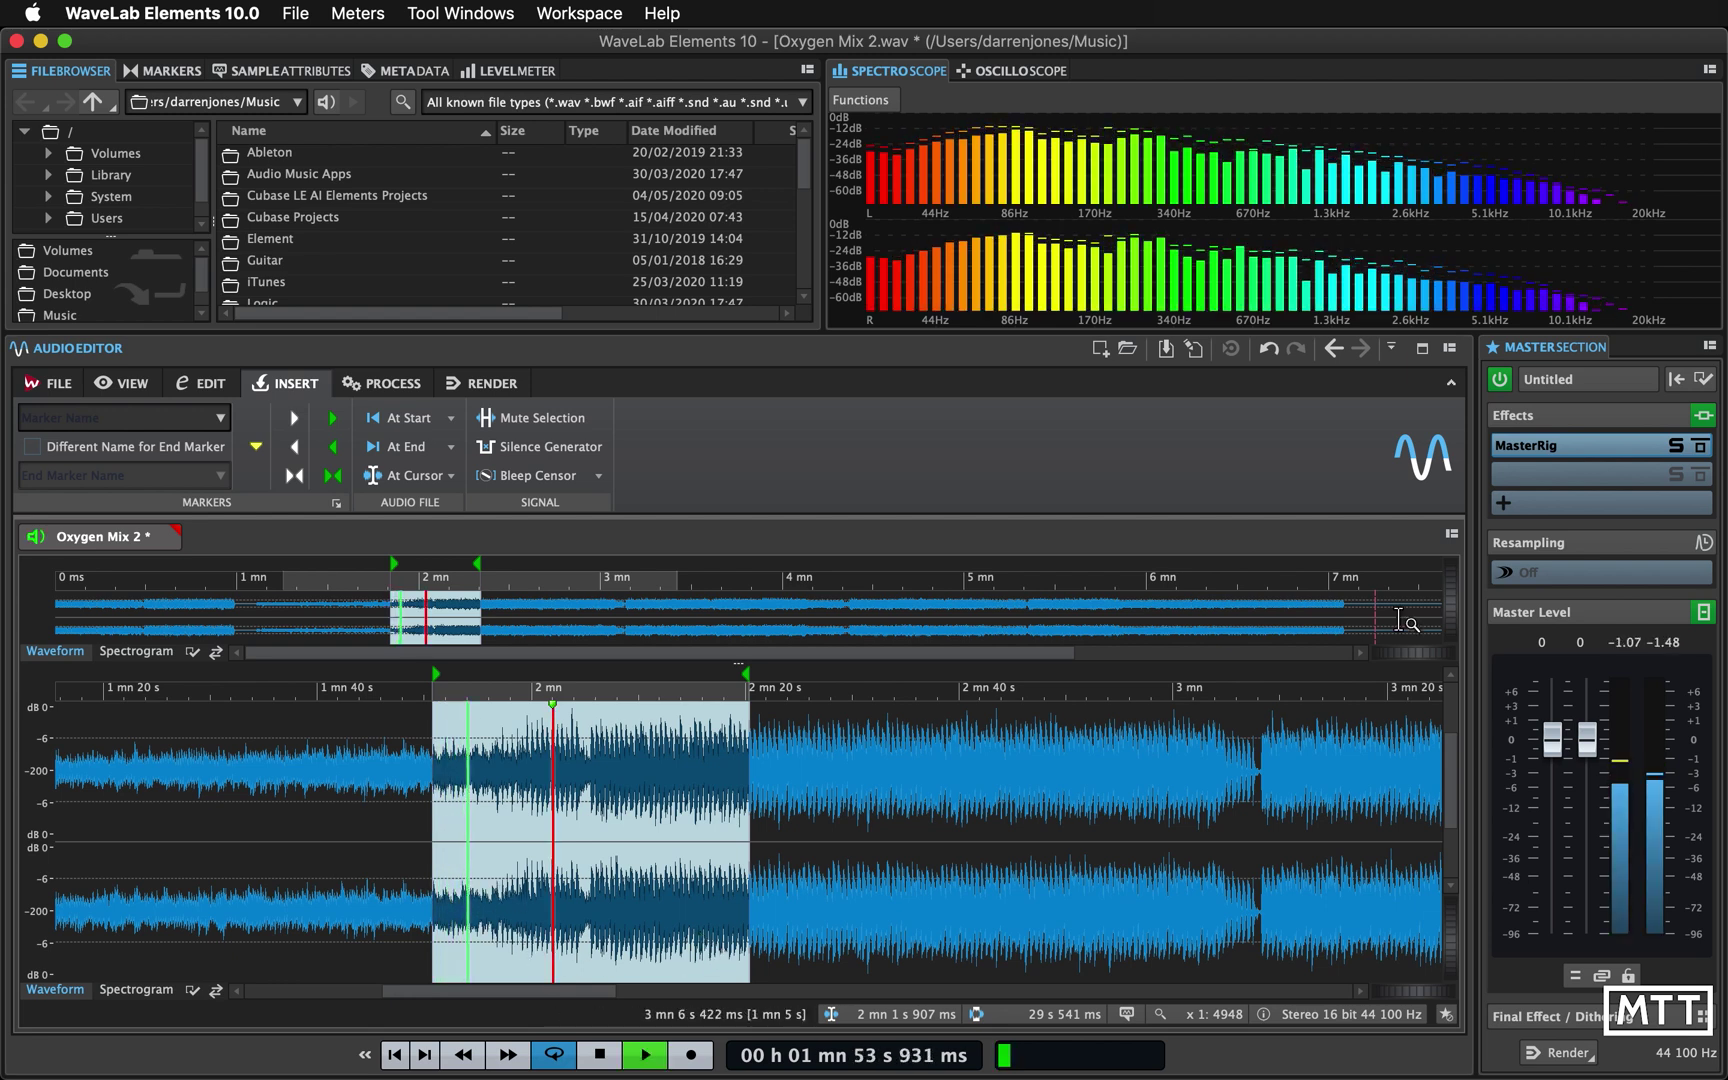
Reopen the MasterRig window, move it left, and stop the loop after auditioning
click(1553, 447)
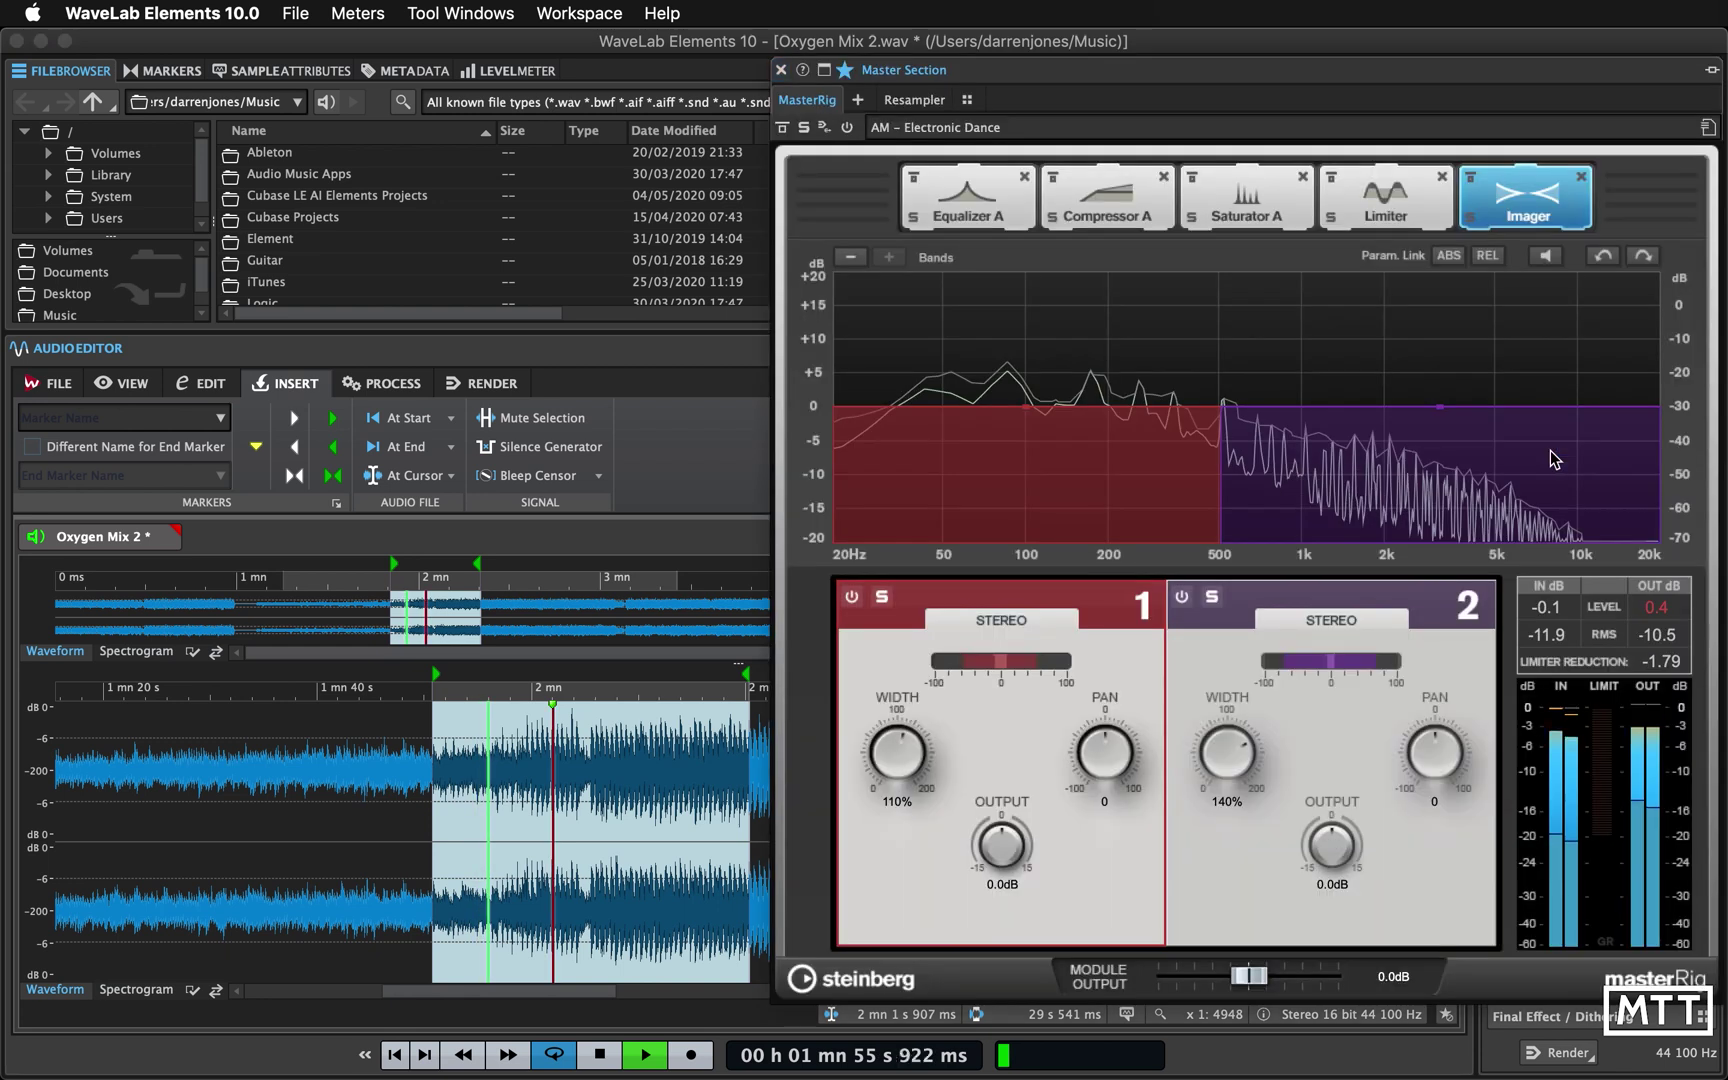
drag(1106, 72, 930, 82)
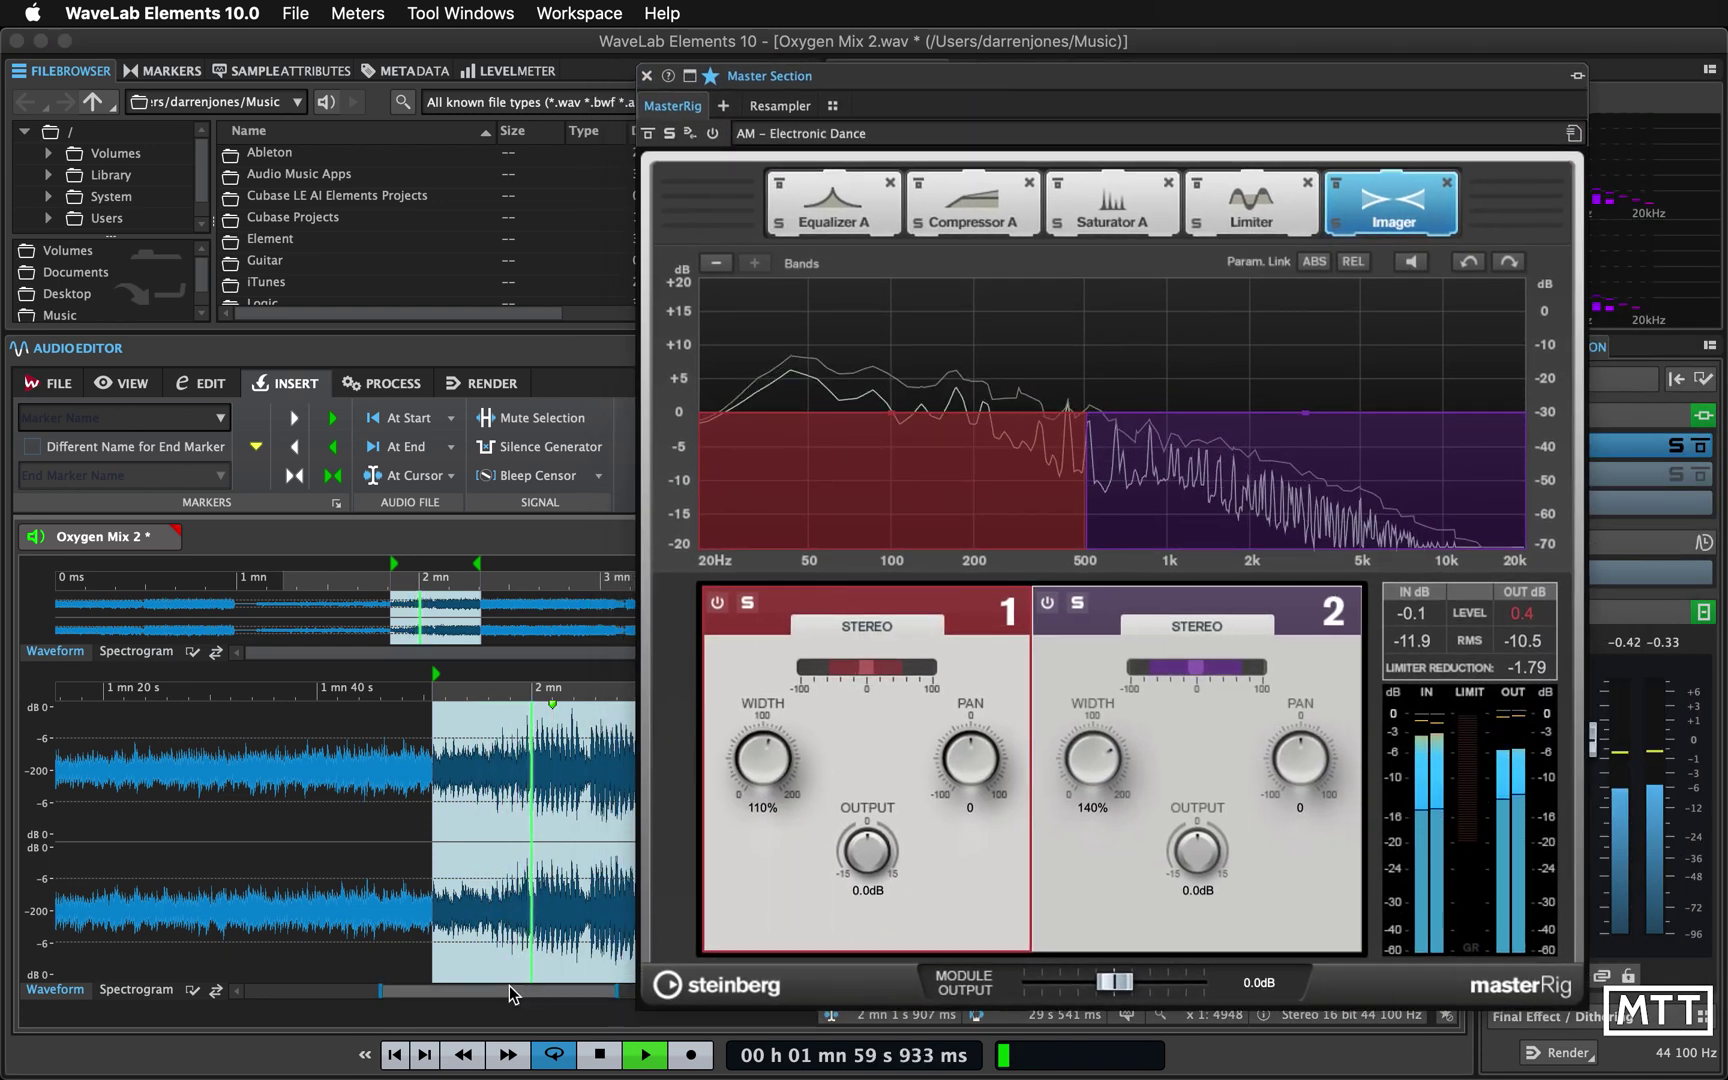
drag(498, 990, 558, 991)
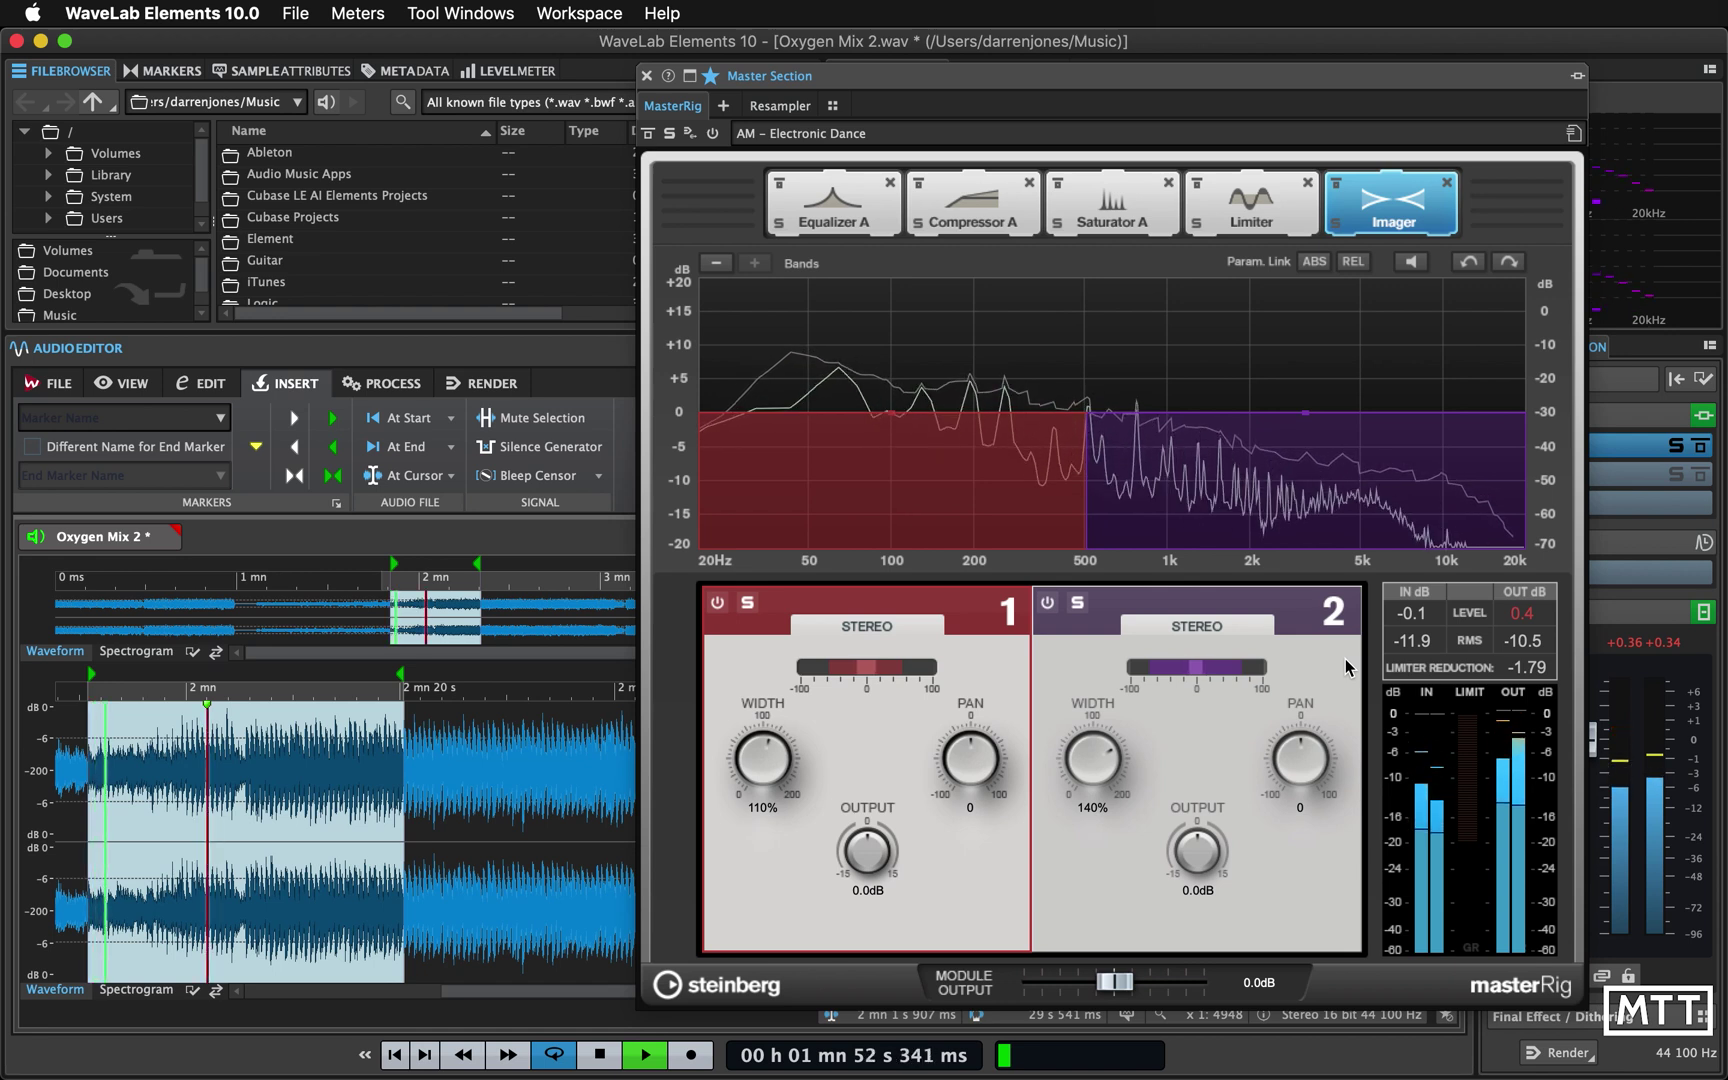
key(space)
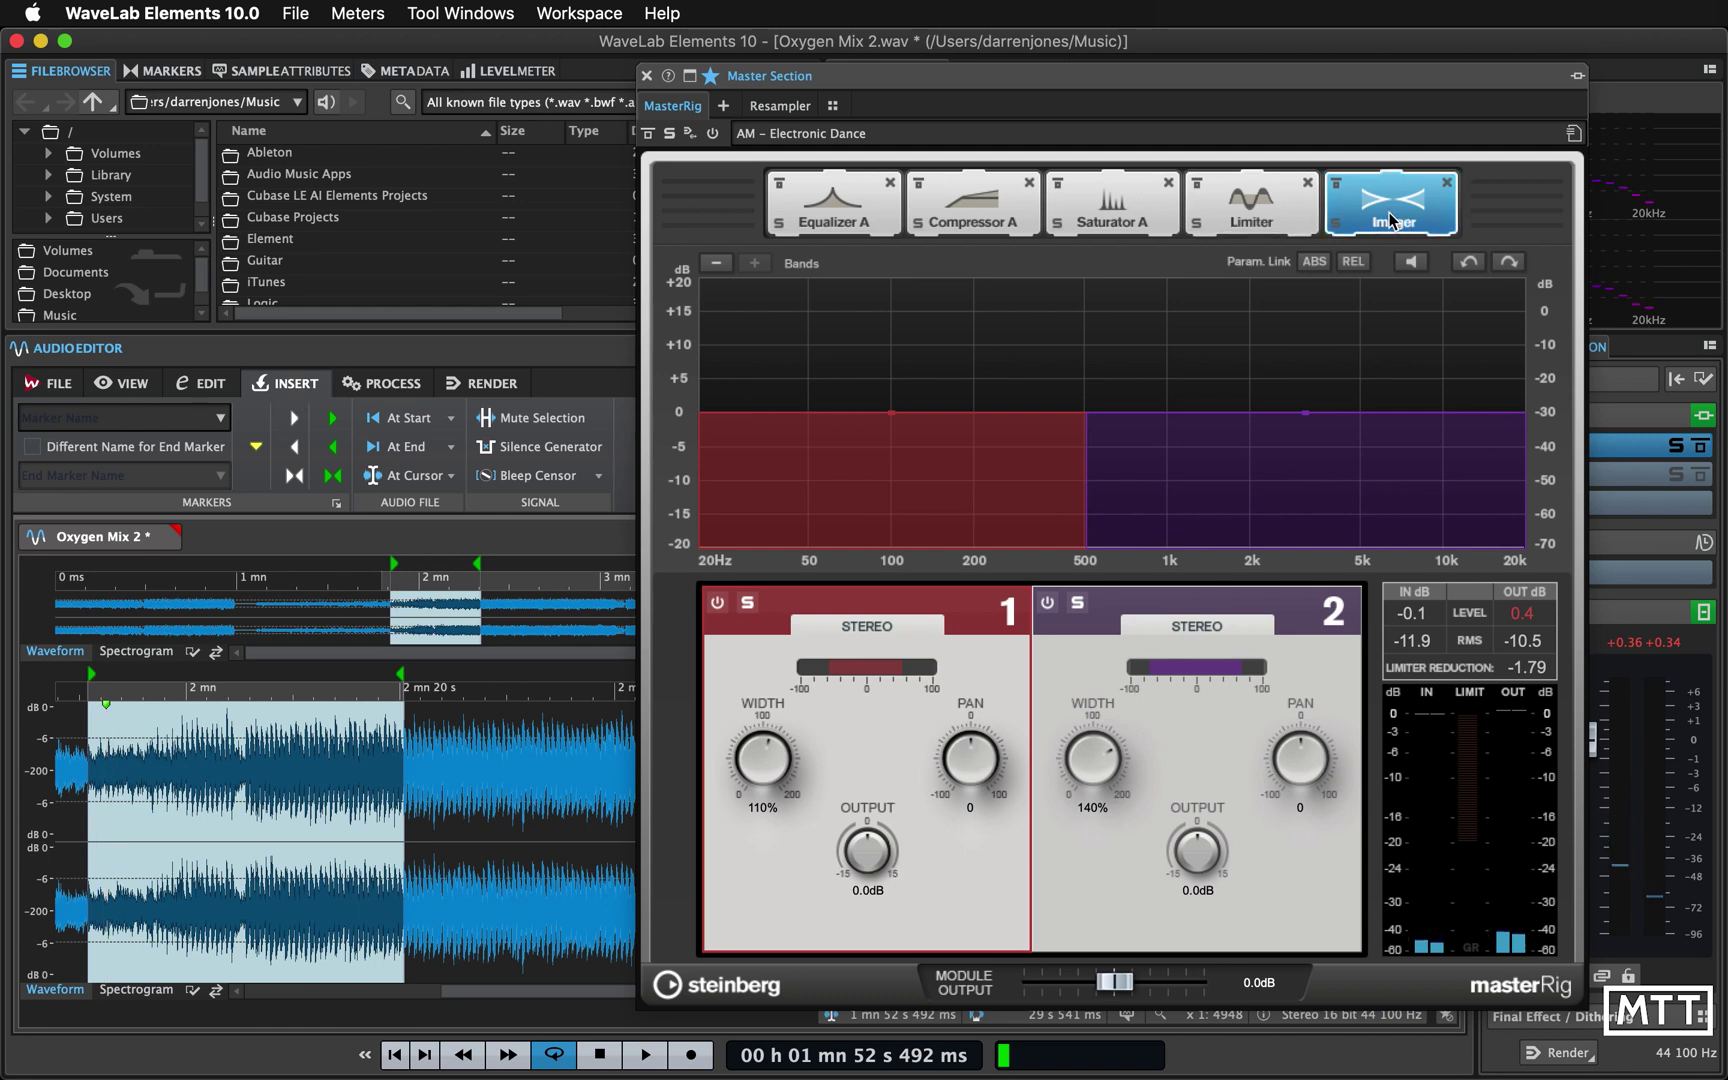
Check the Limiter settings, then drag the Imager module ahead of the Limiter
click(1249, 218)
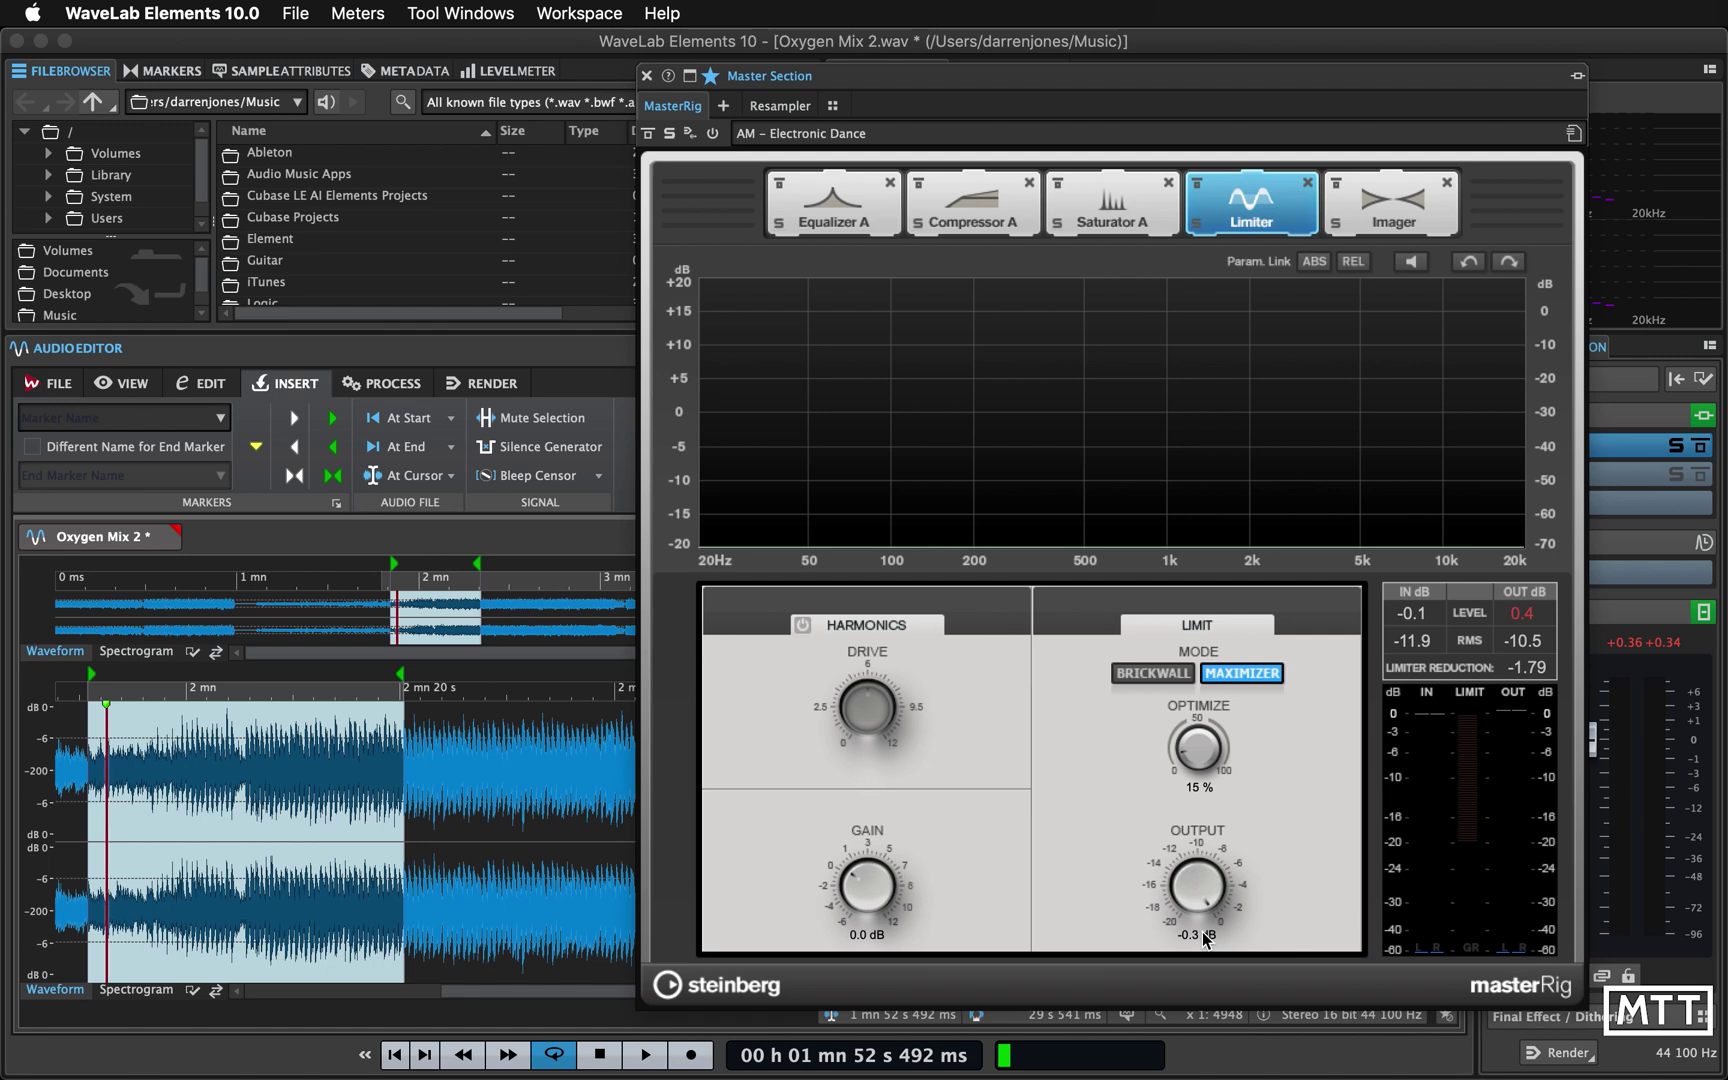
click(1391, 213)
drag(1391, 213, 1257, 203)
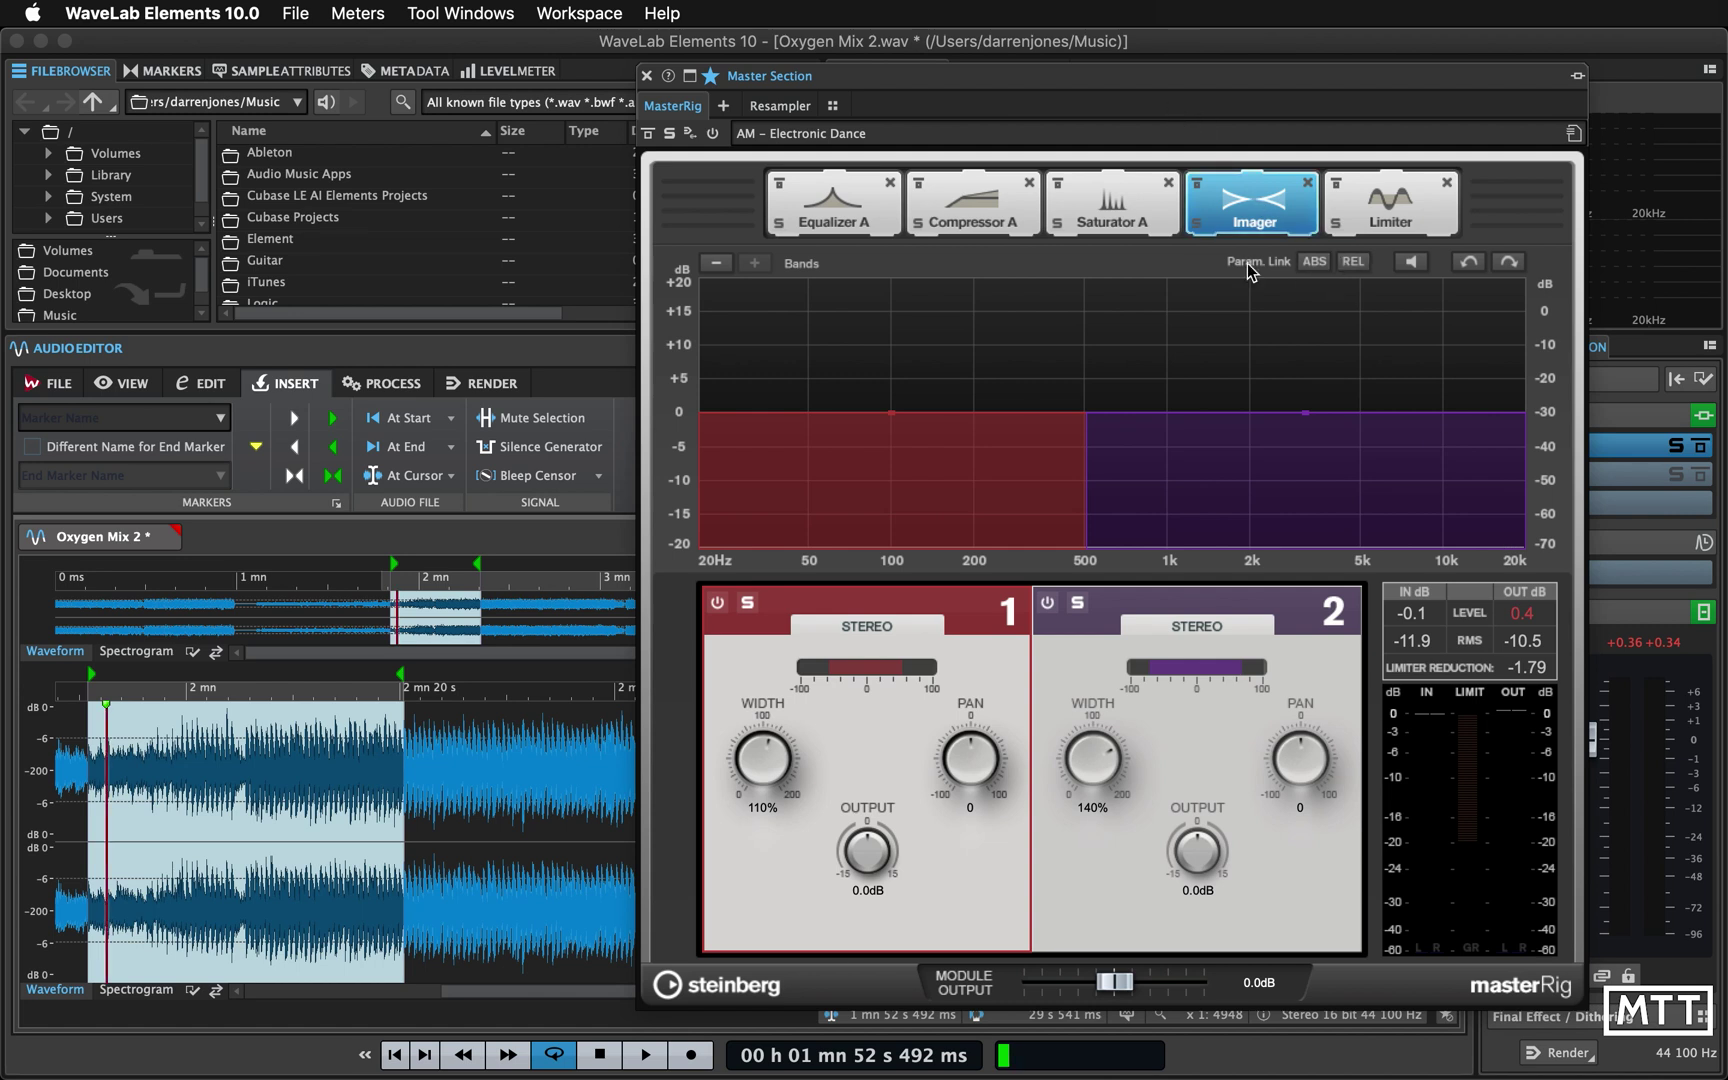
click(1652, 645)
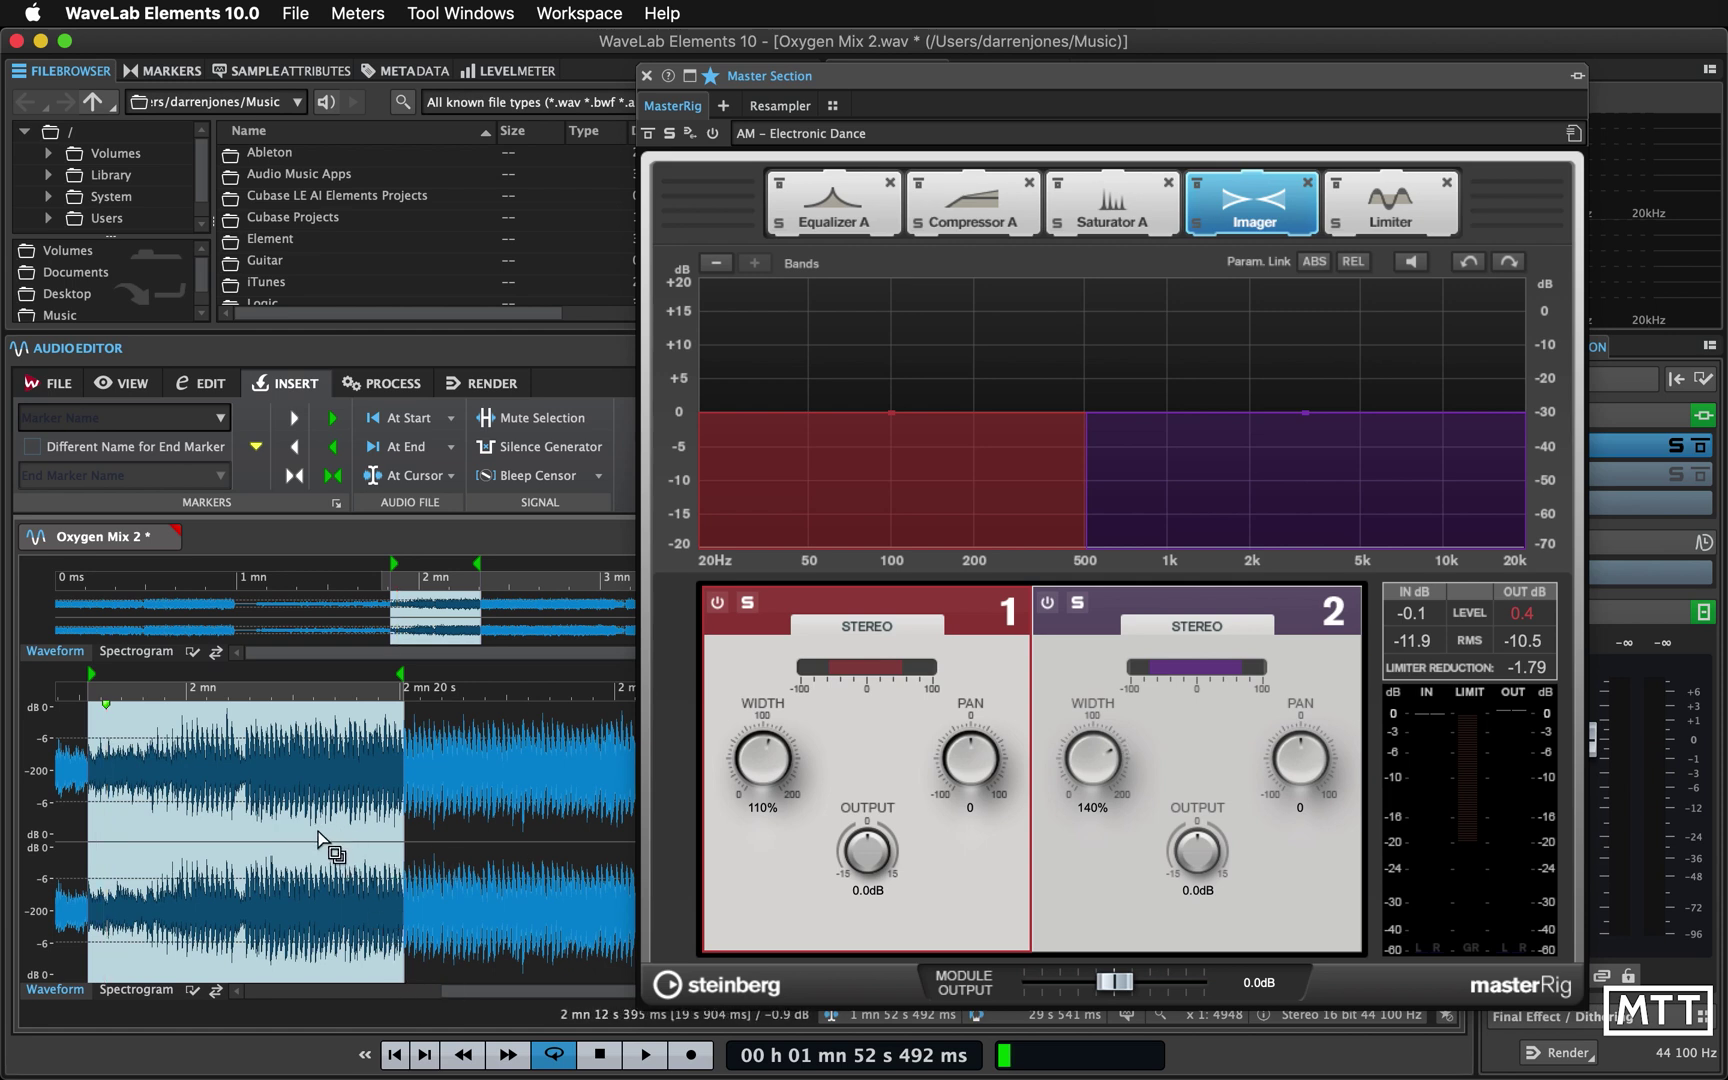
click(508, 1055)
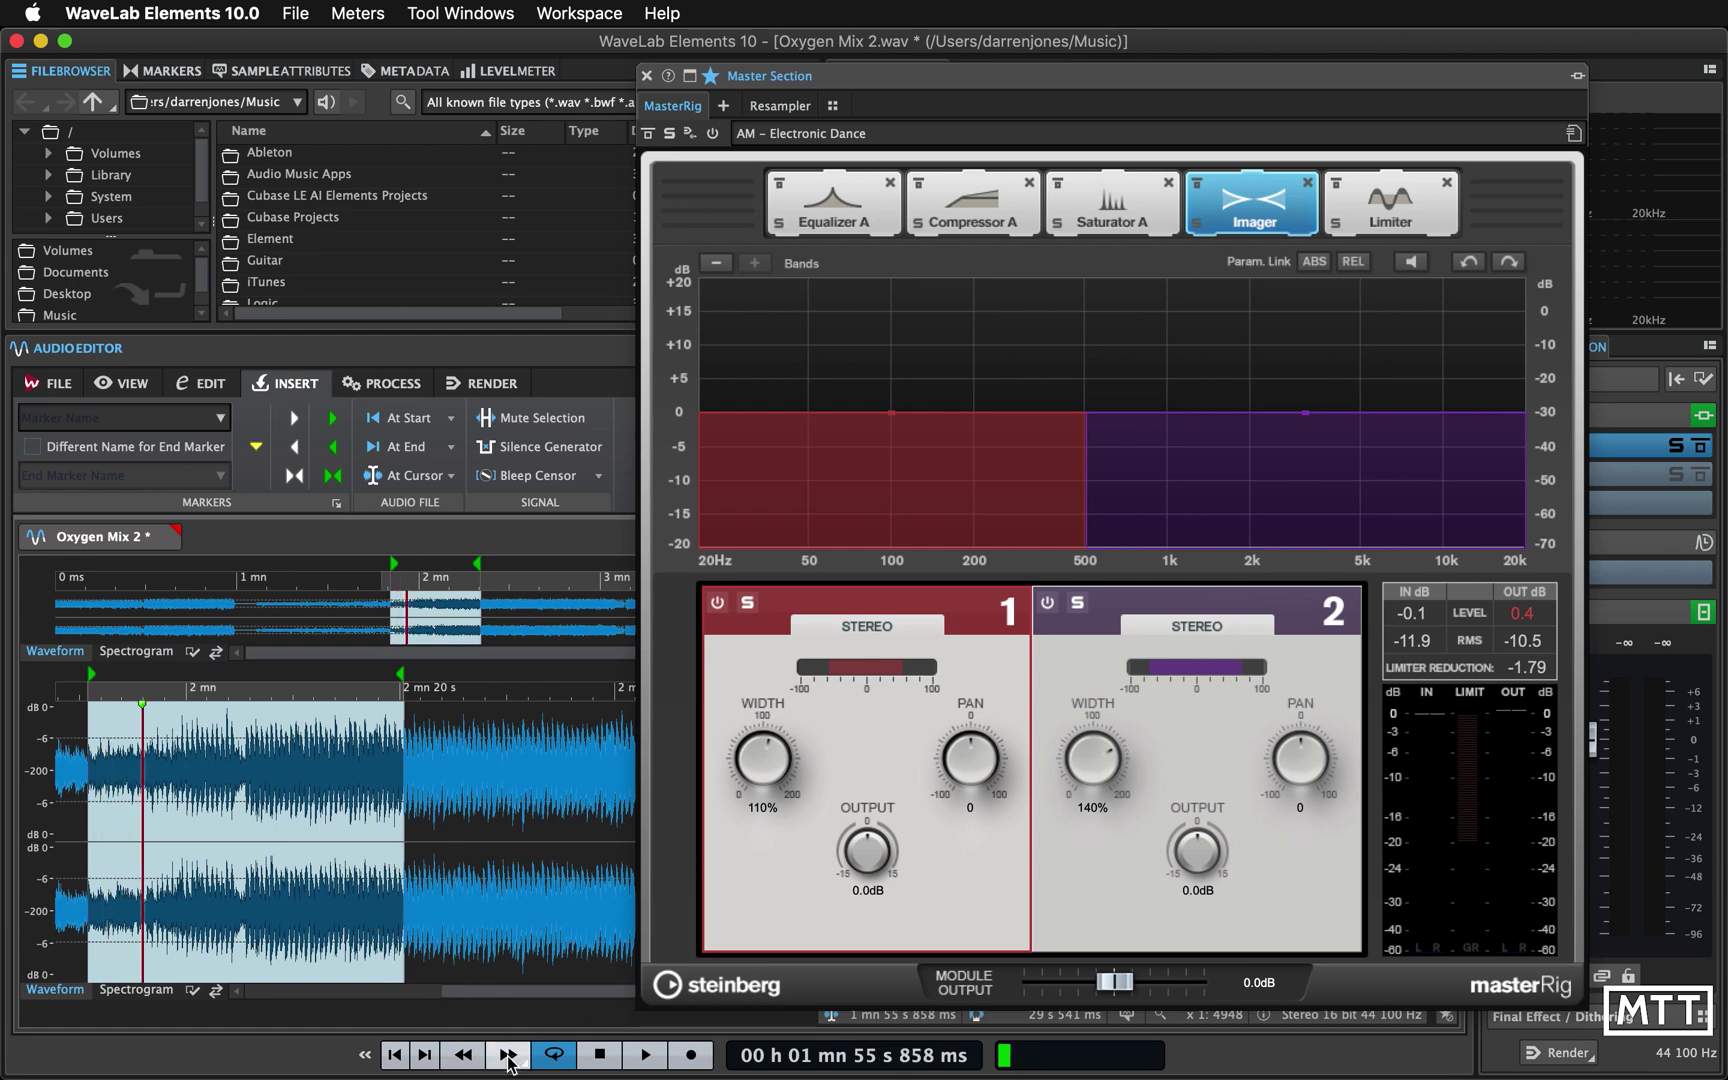
drag(508, 1062, 508, 1062)
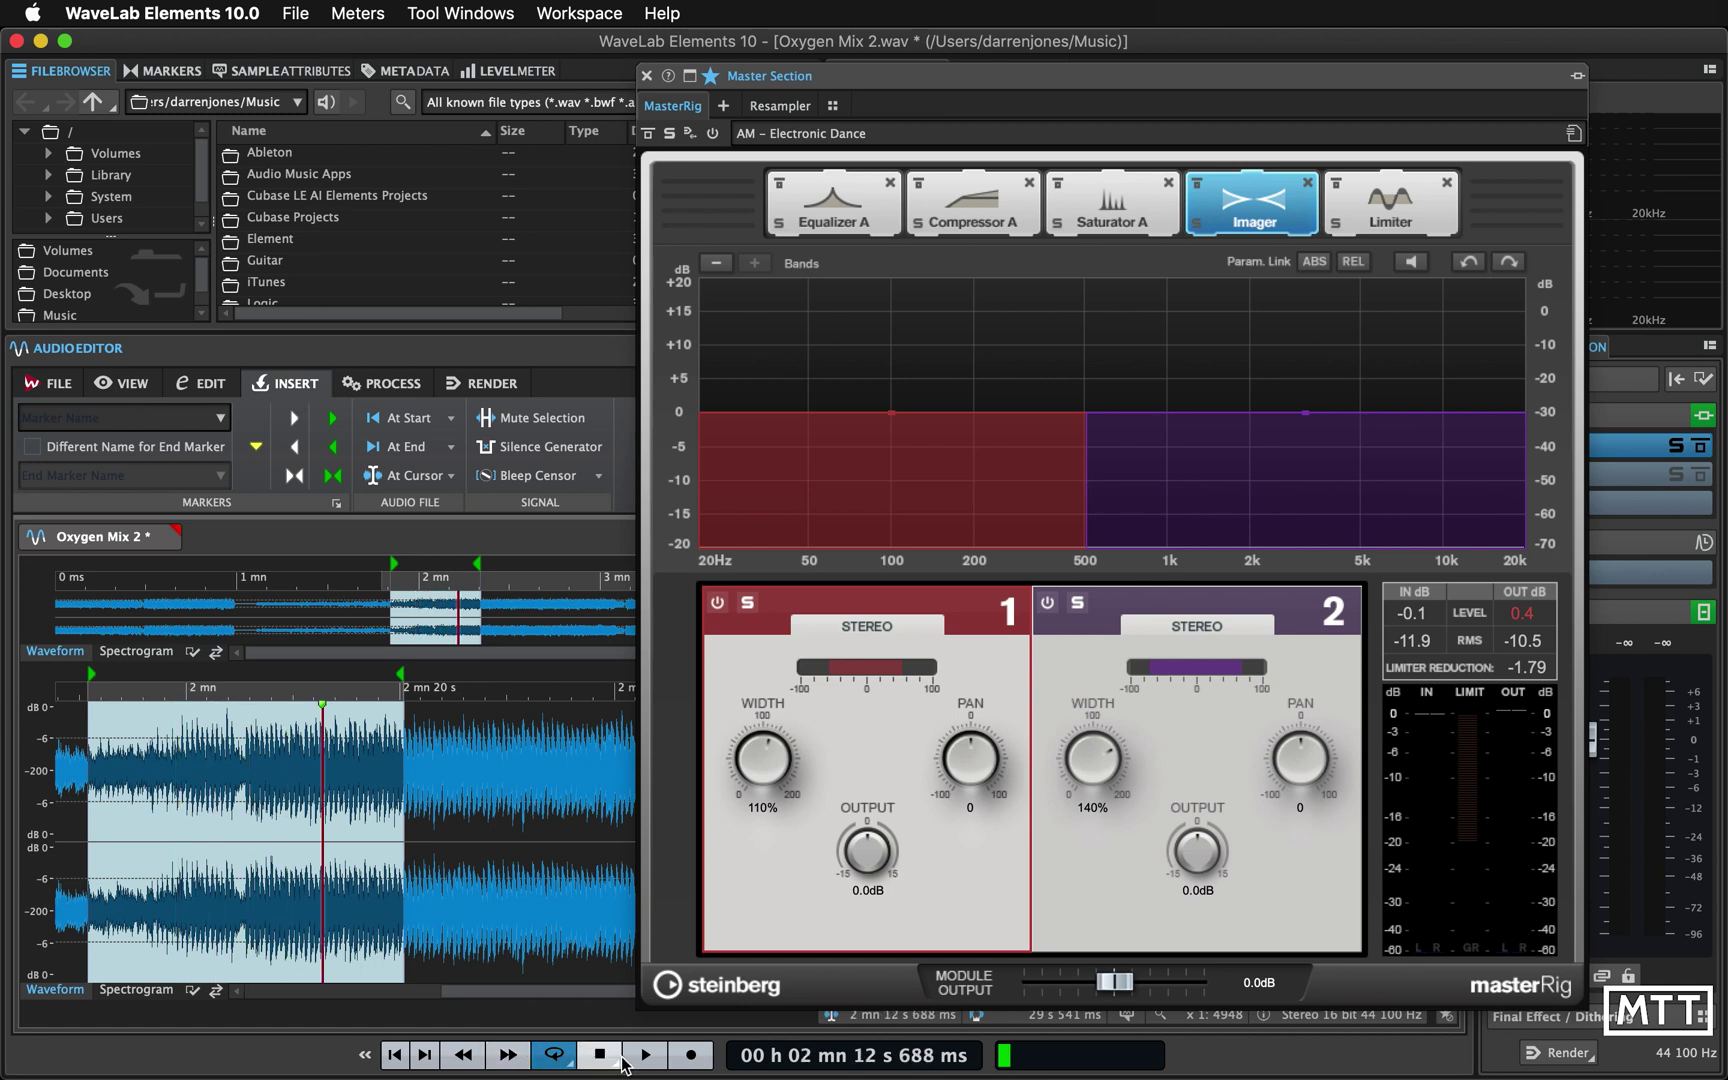
click(636, 1062)
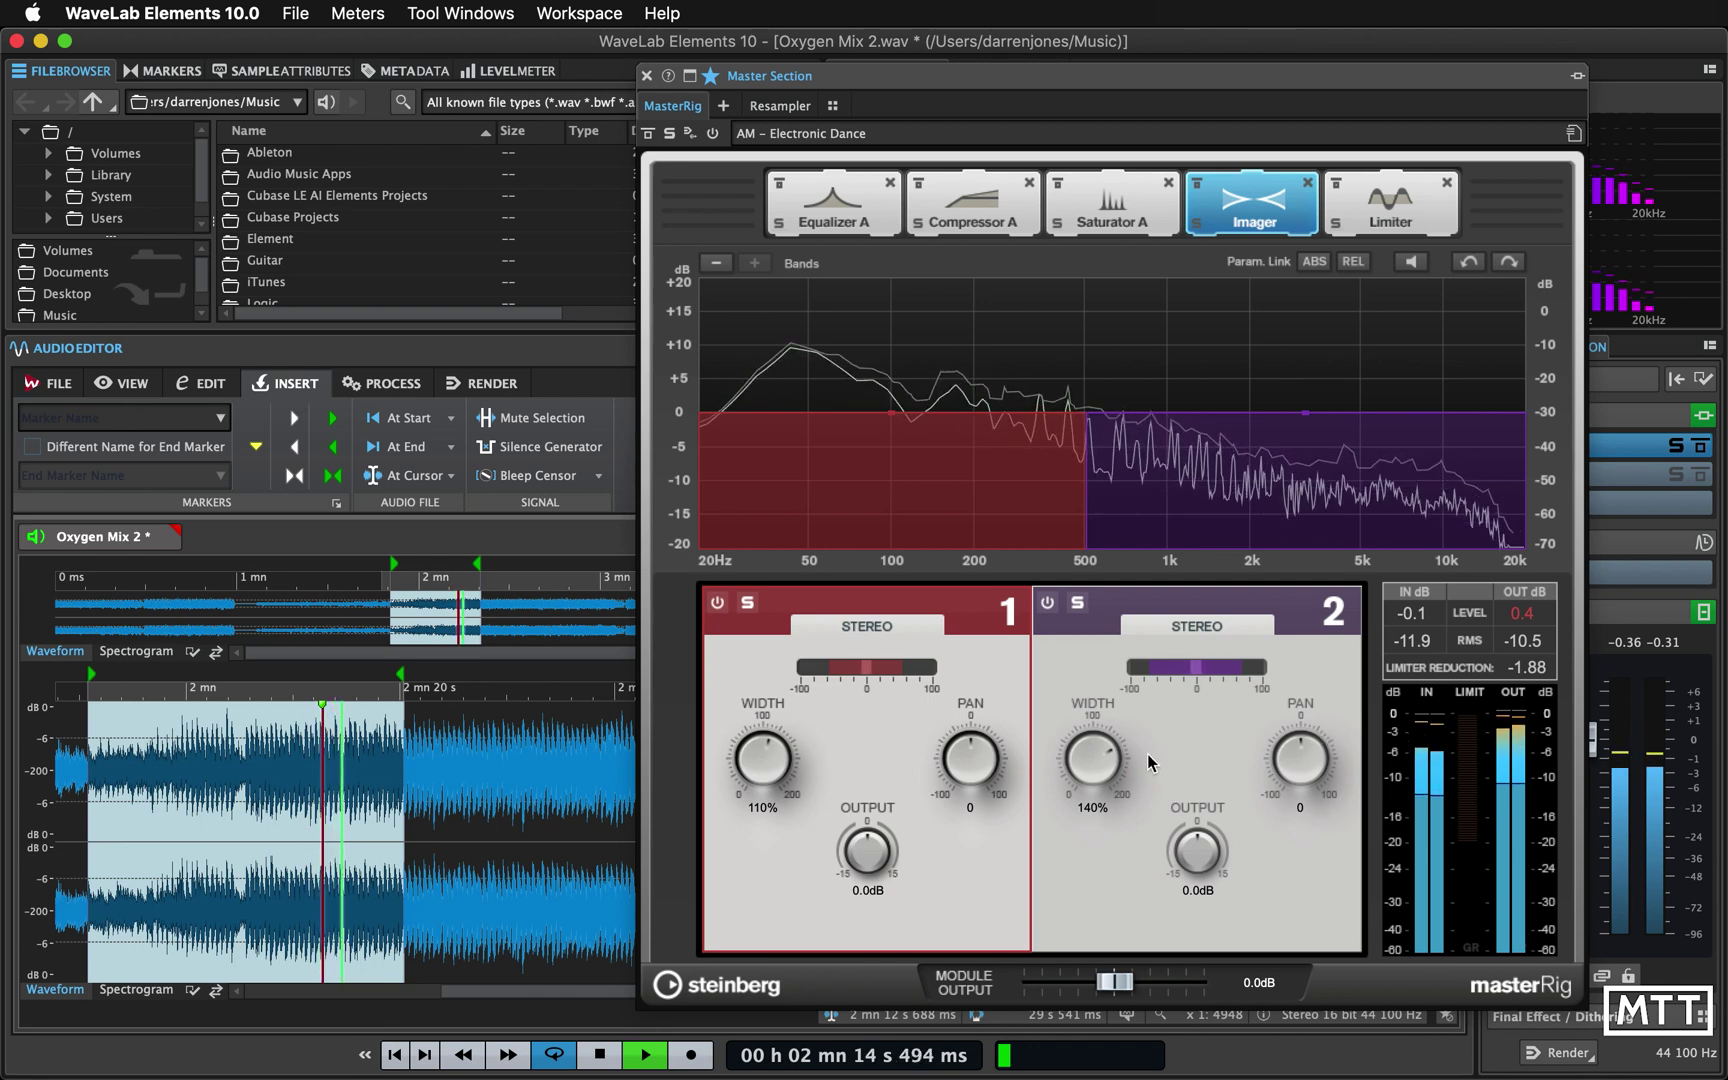
Stop playback, review Saturator A and Compressor A, then show Equalizer A
key(space)
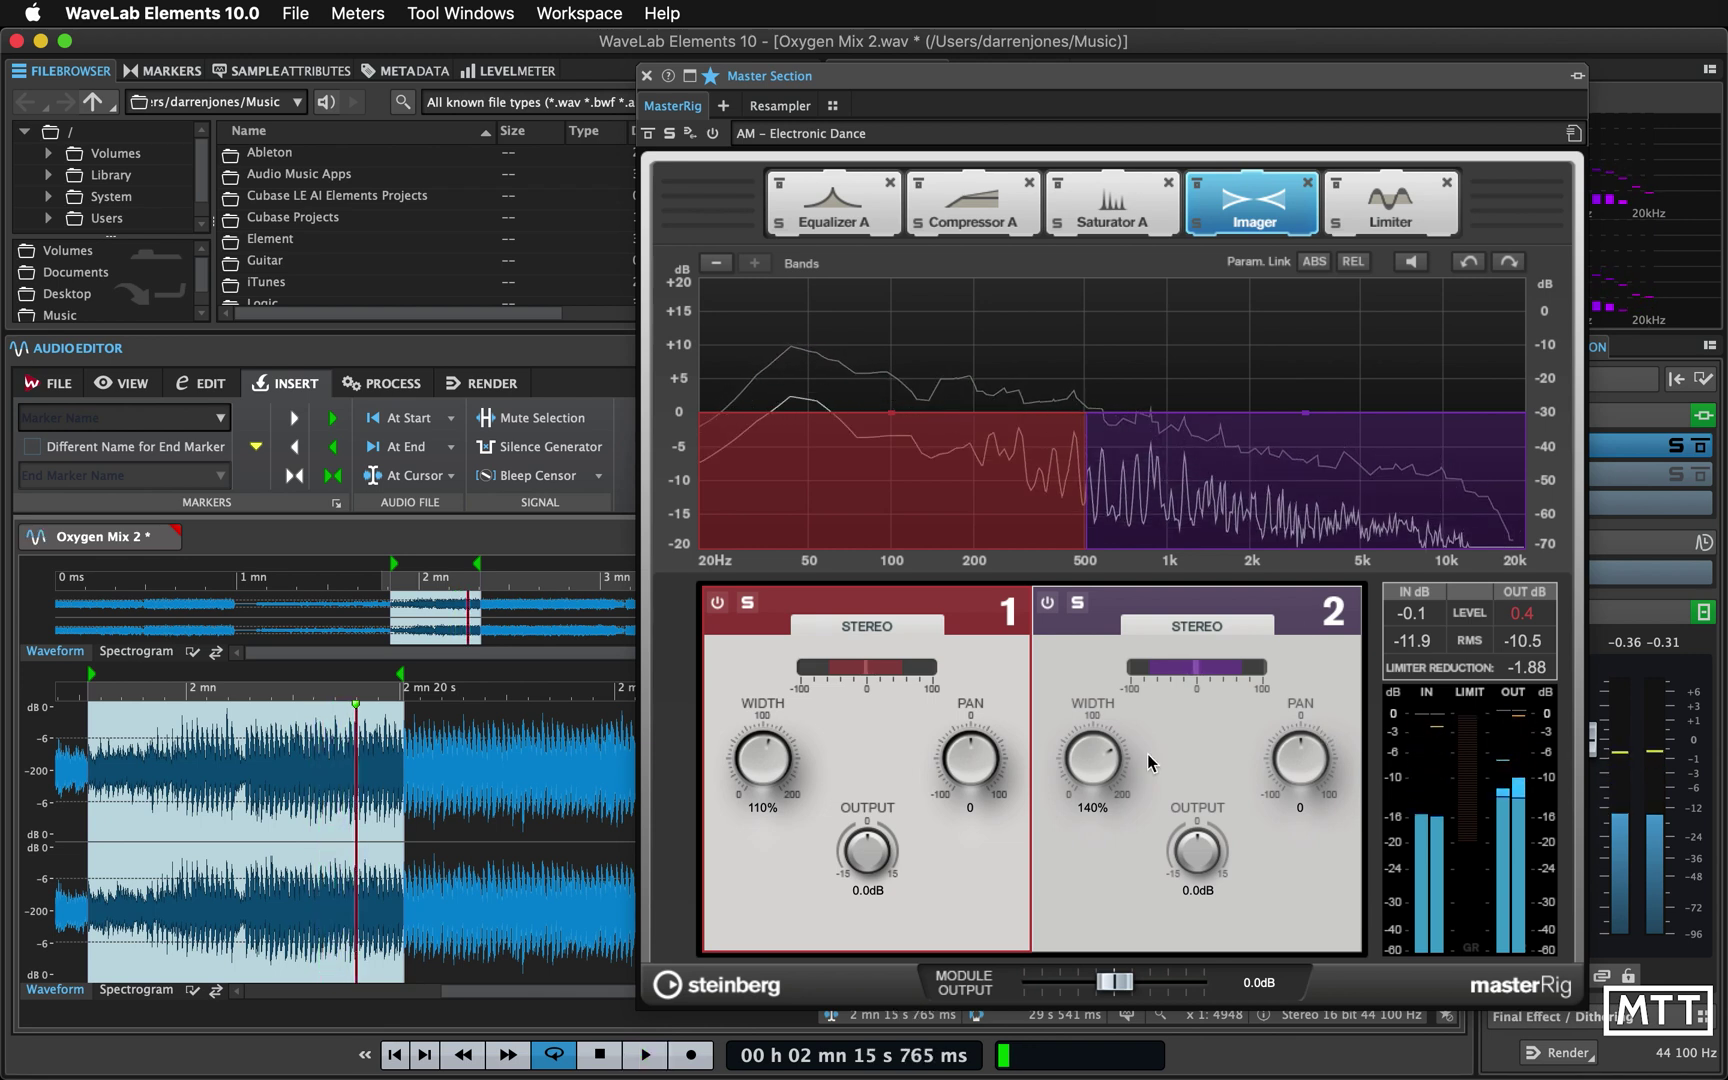
click(1111, 224)
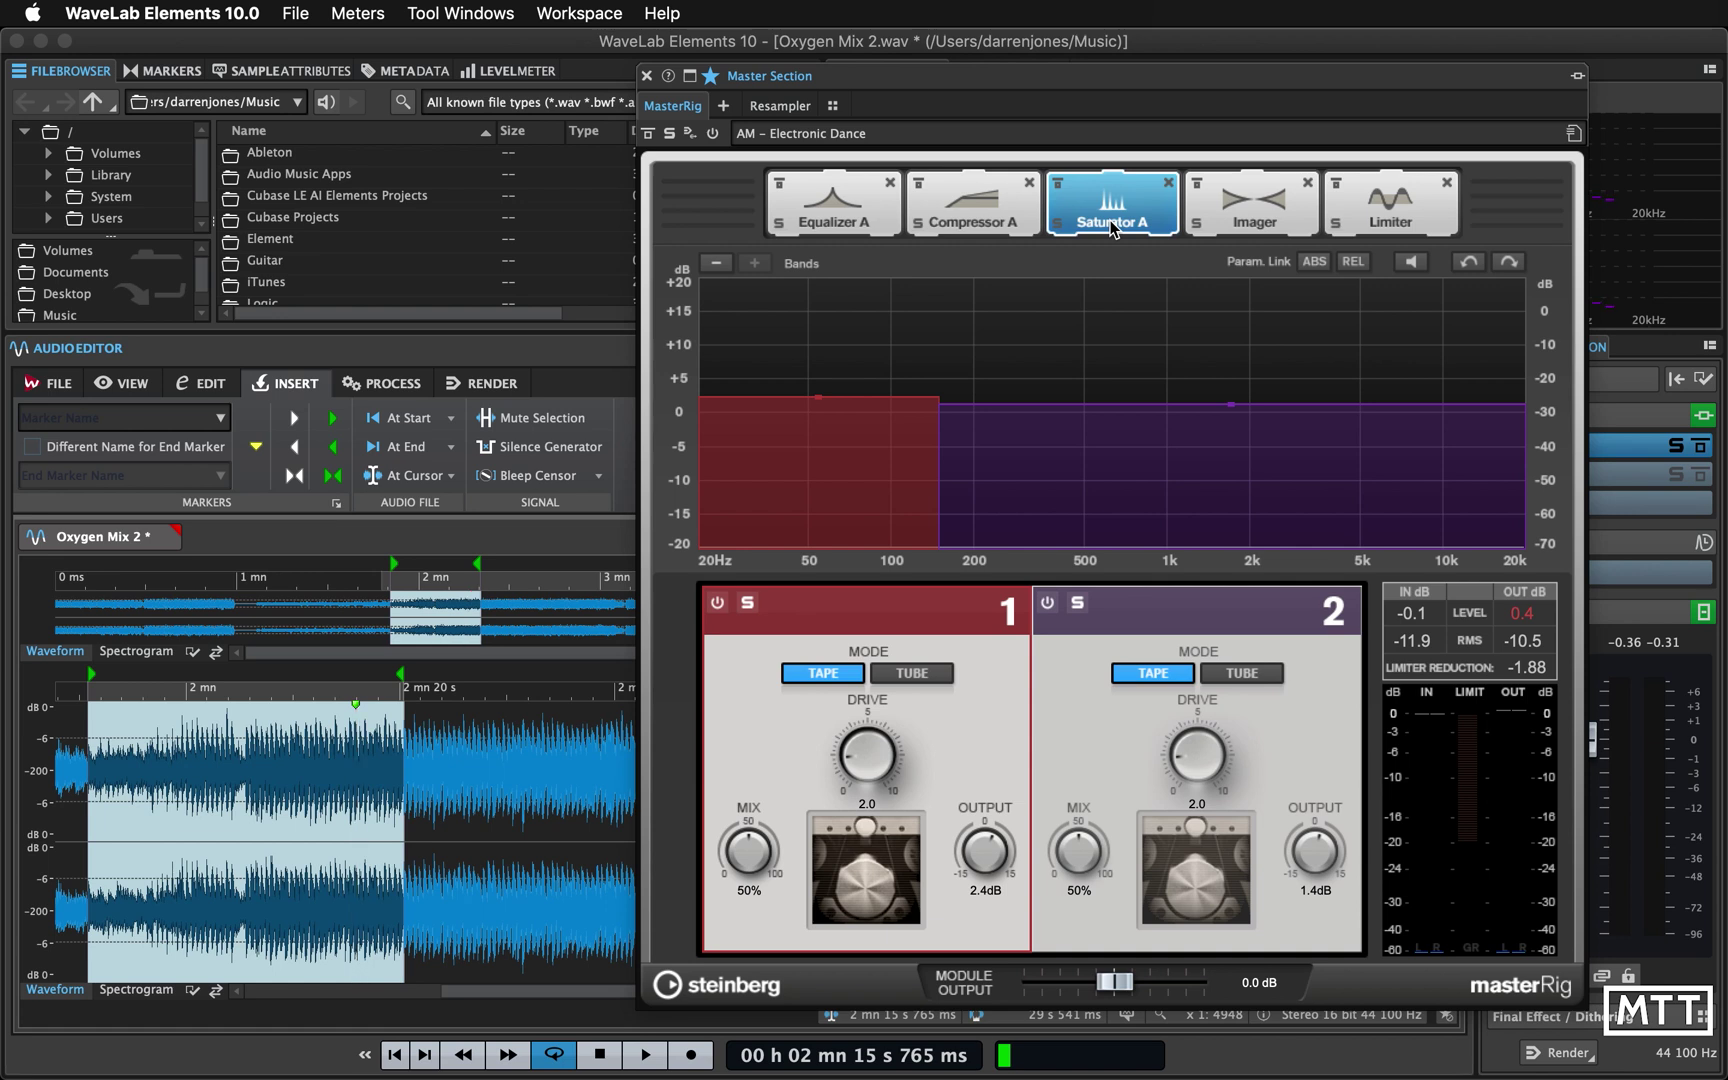
click(993, 220)
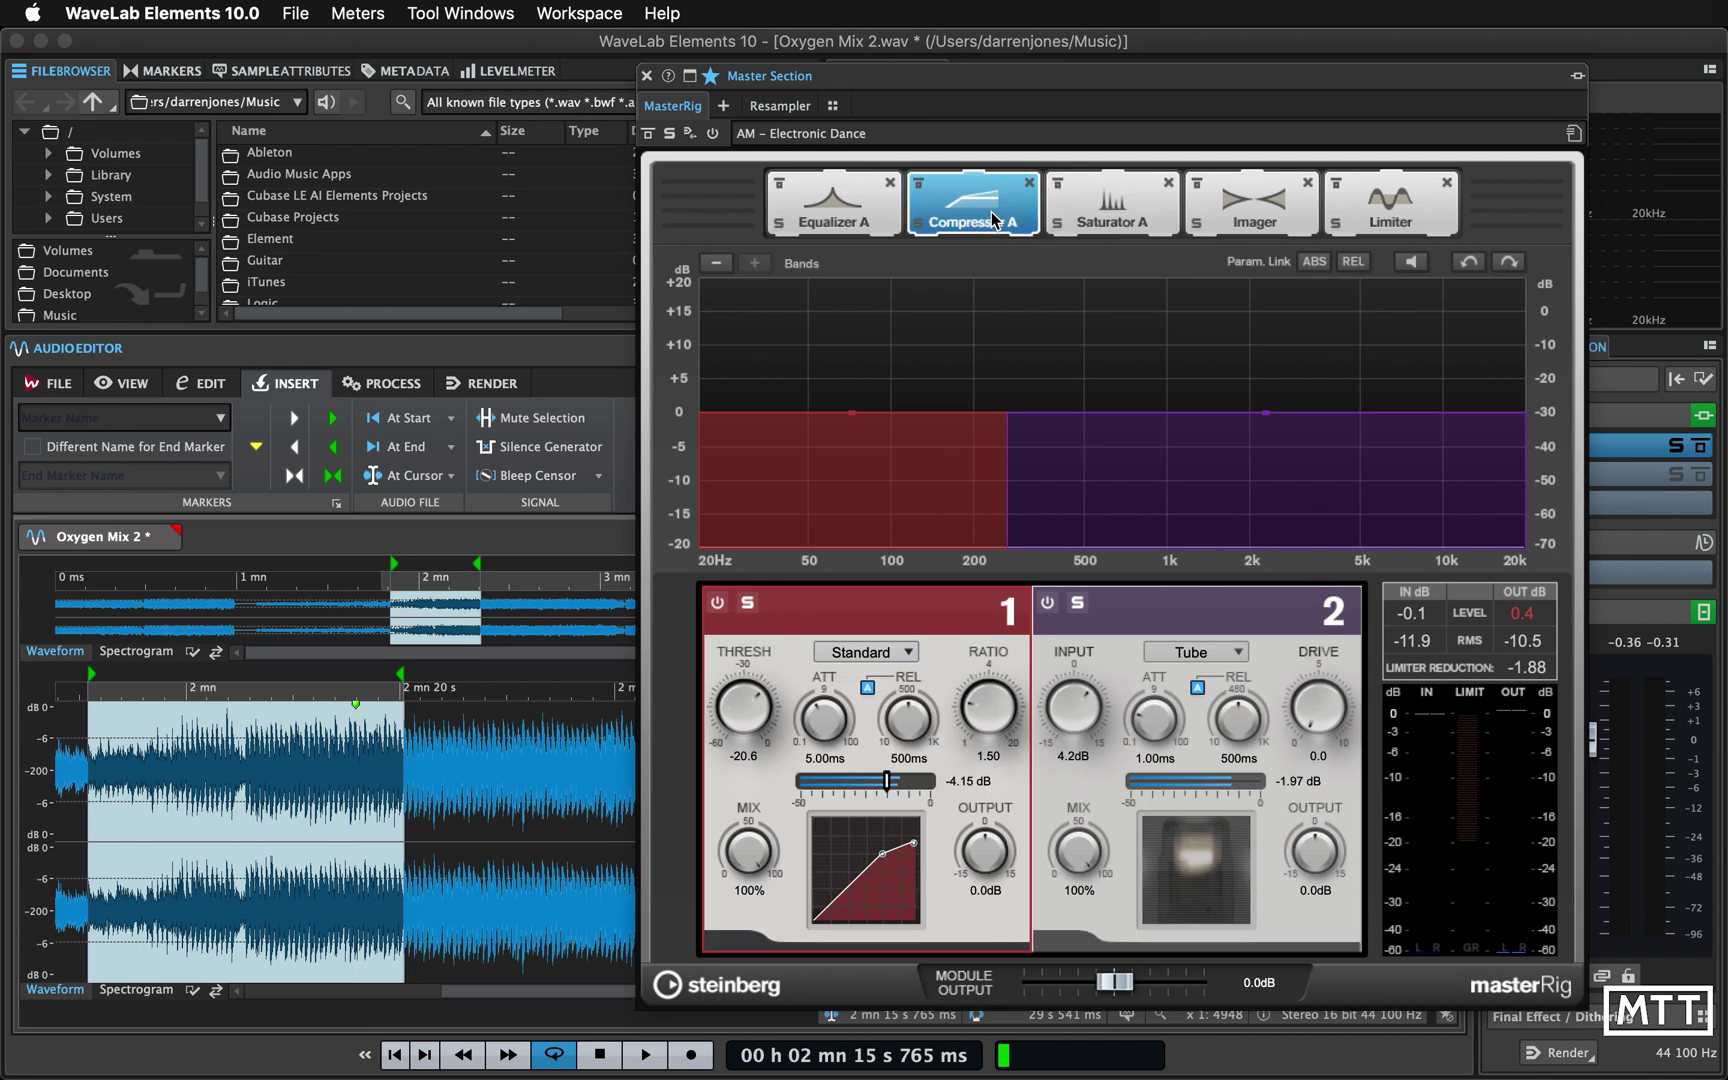
click(820, 220)
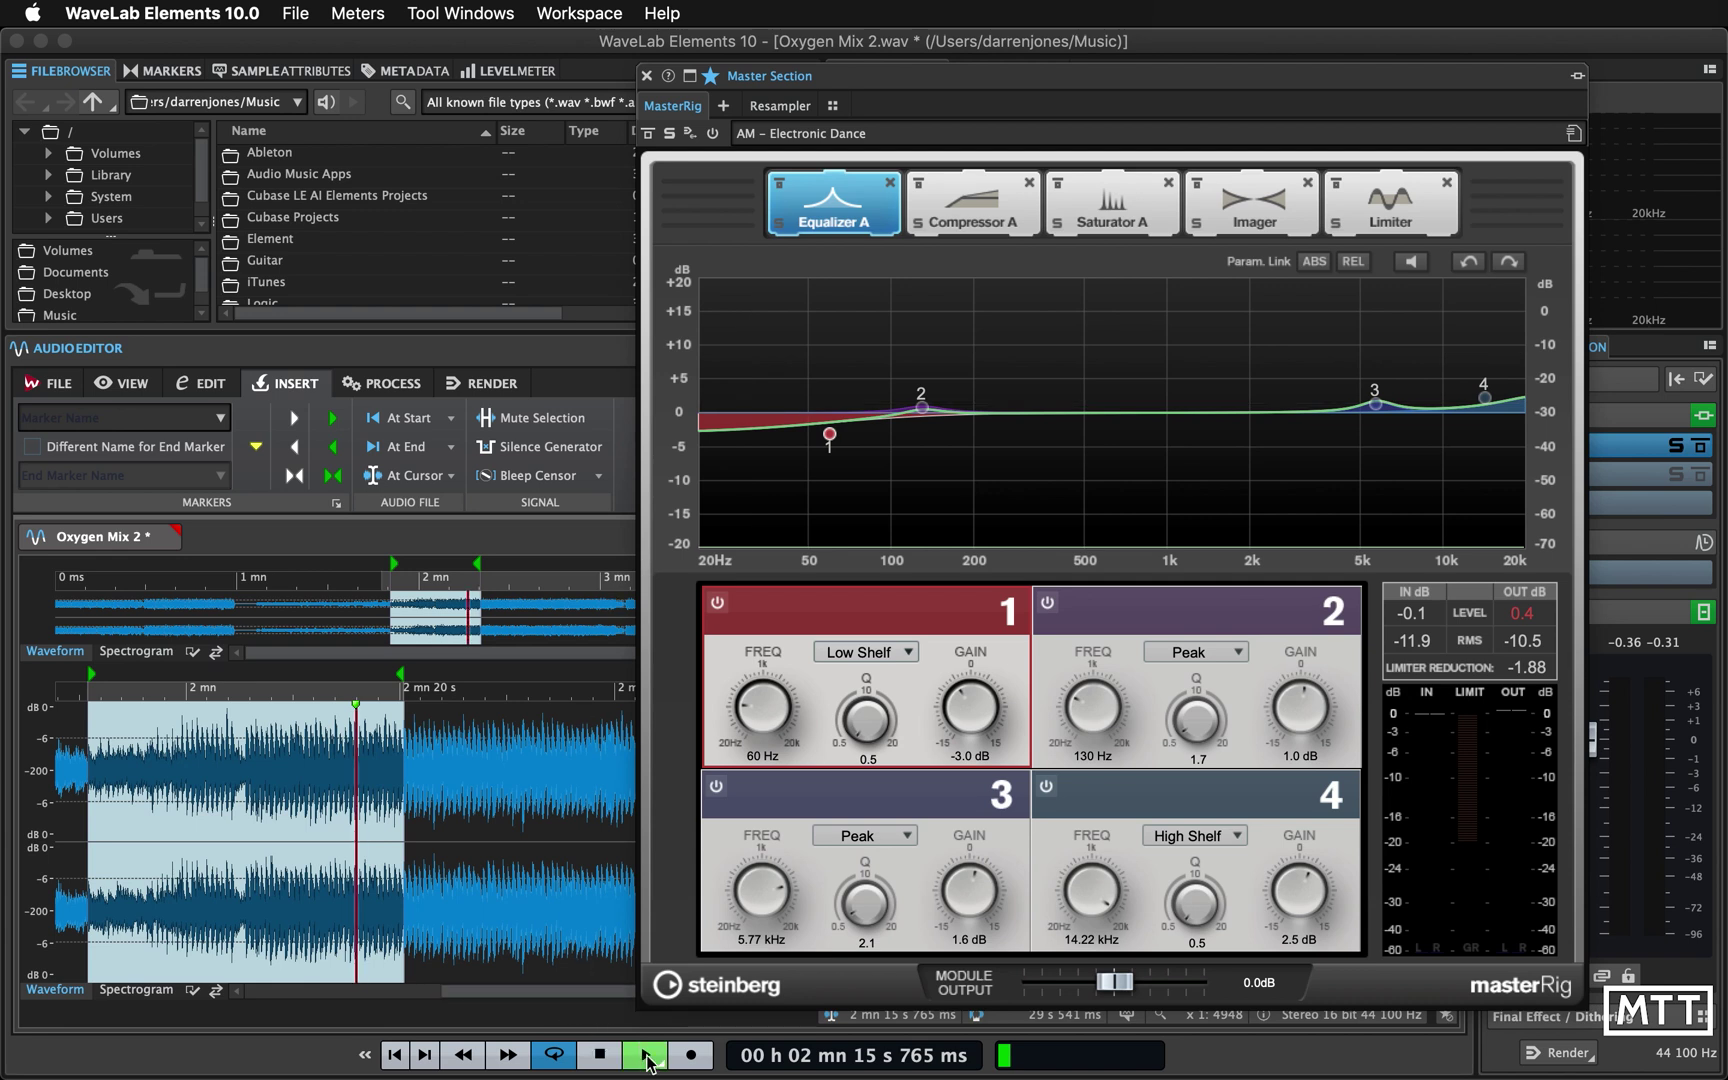
Adjust Band 1 gain and move the low-shelf node to about 49 Hz, -1.9 dB during playback
click(646, 1055)
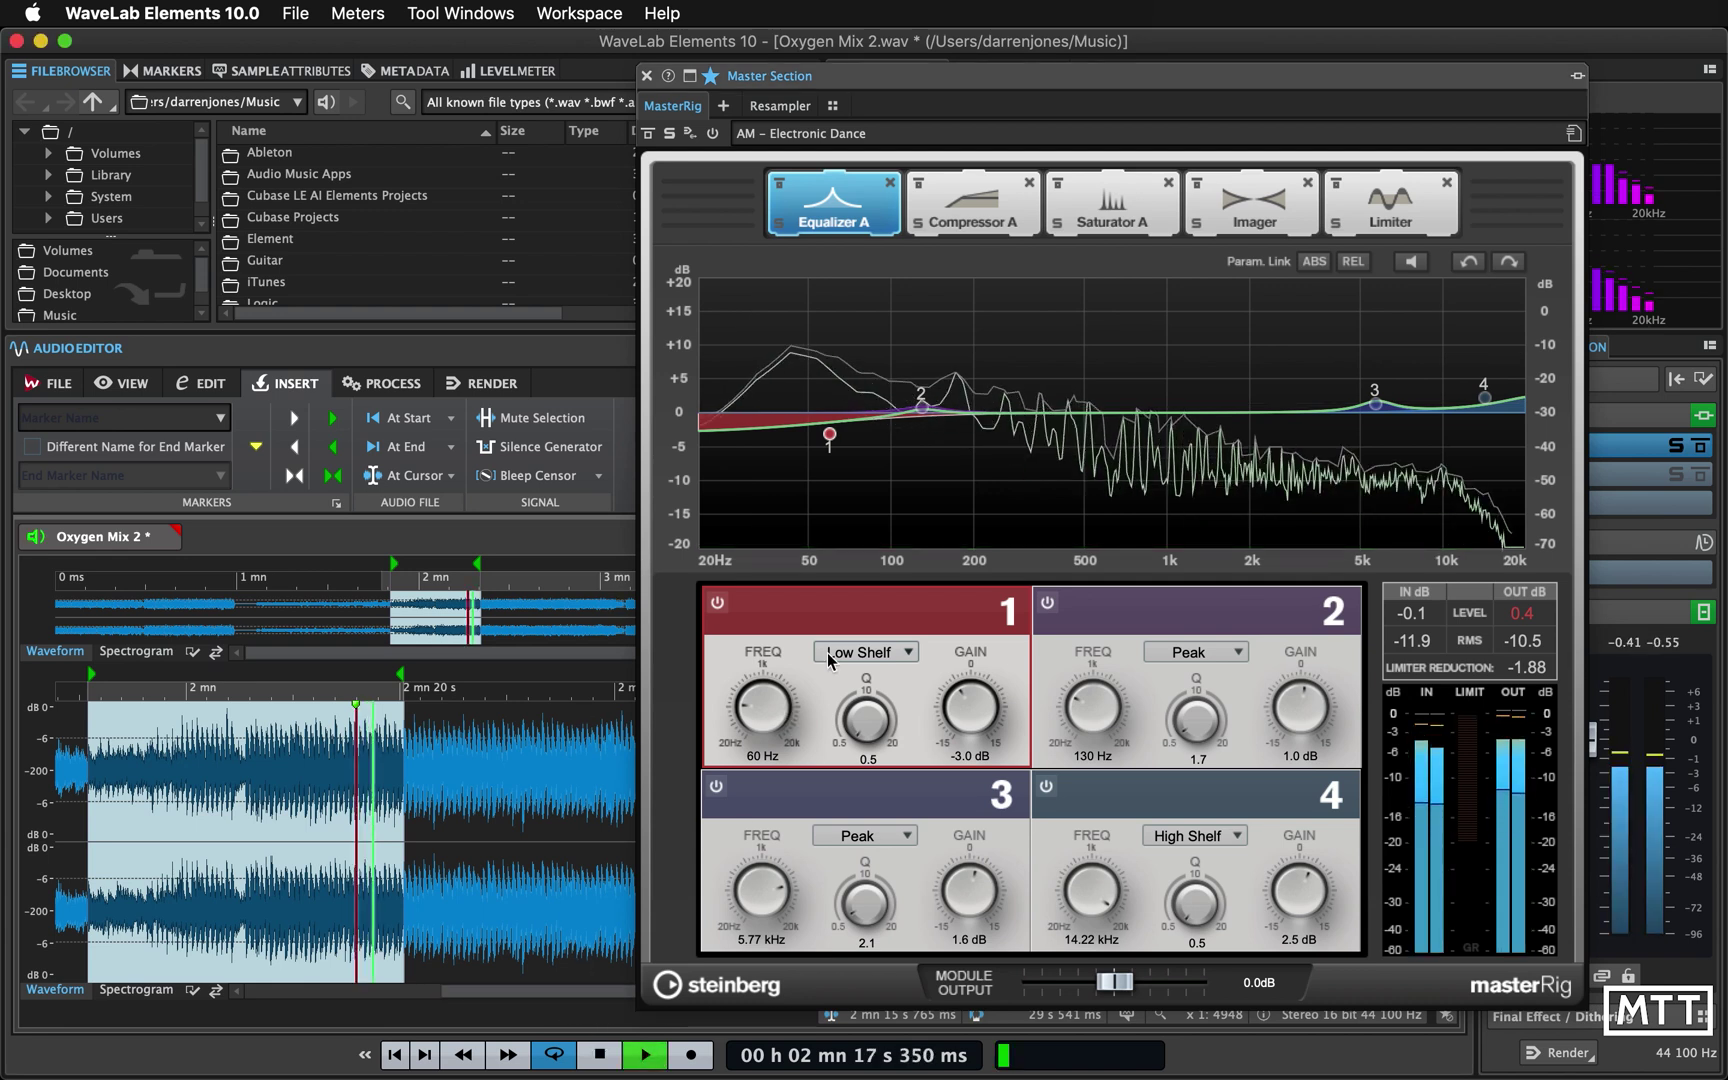
mouse_move(830, 436)
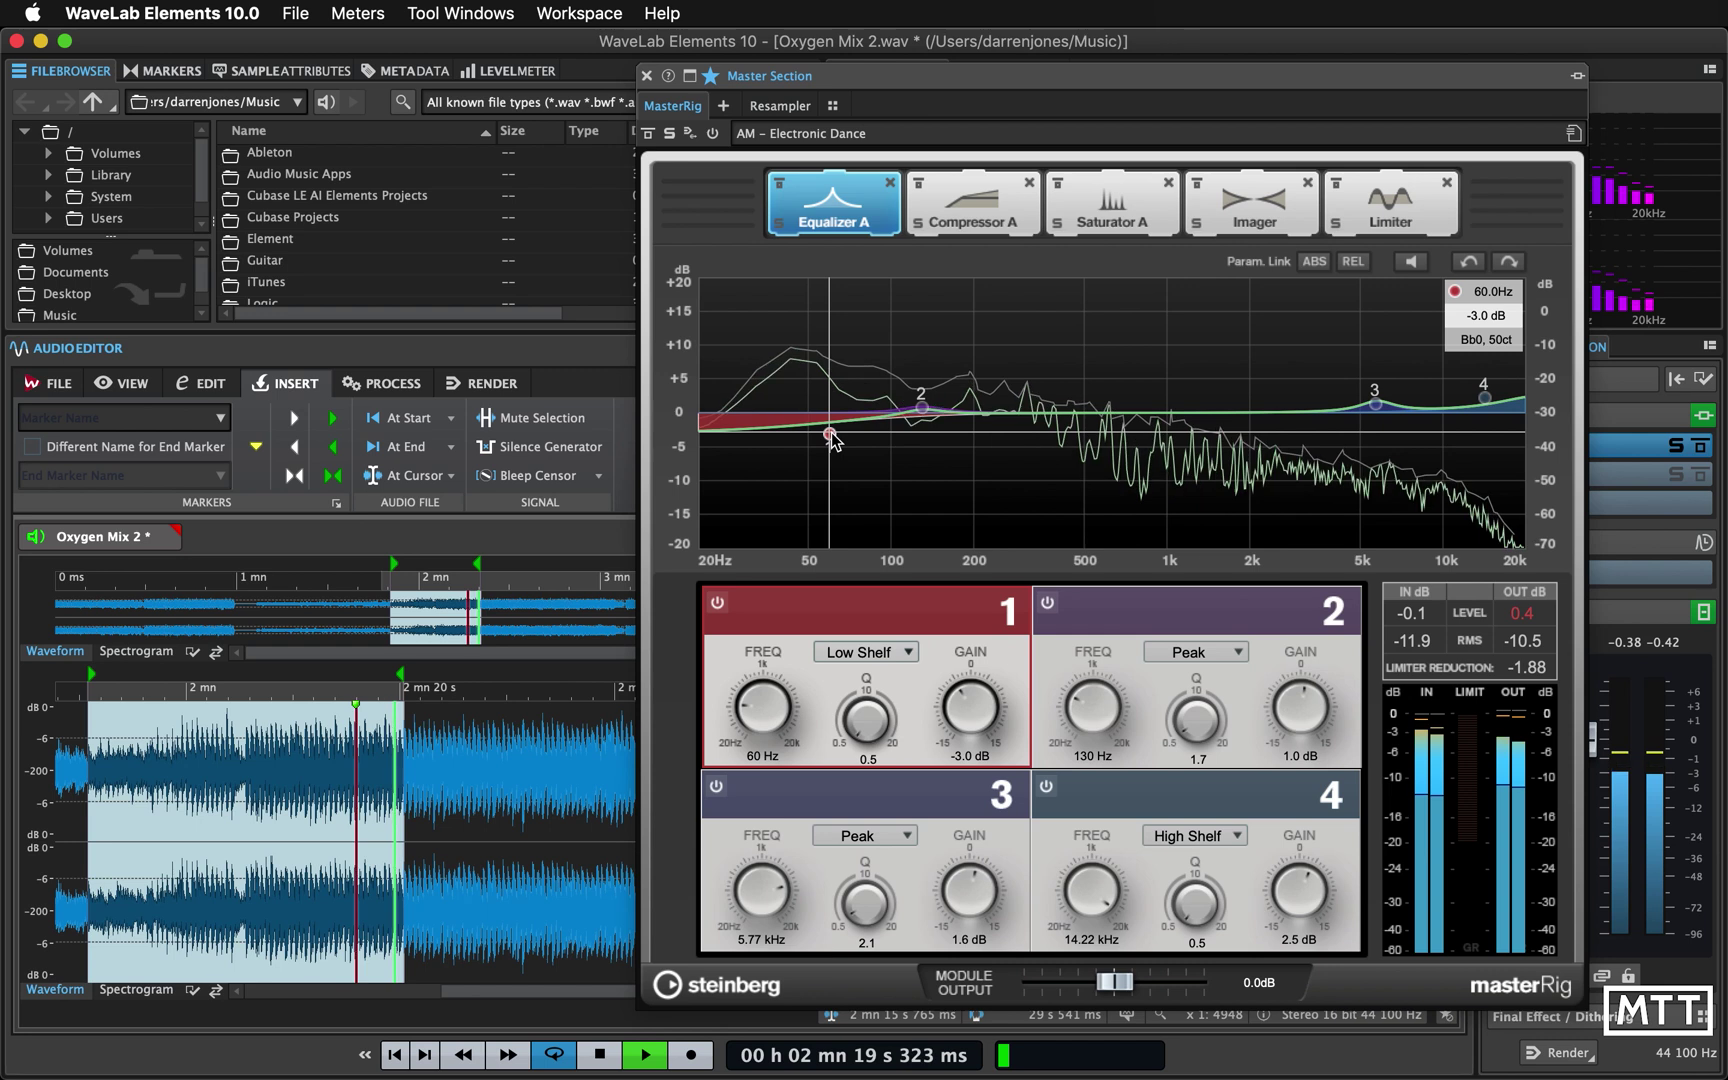
key(space)
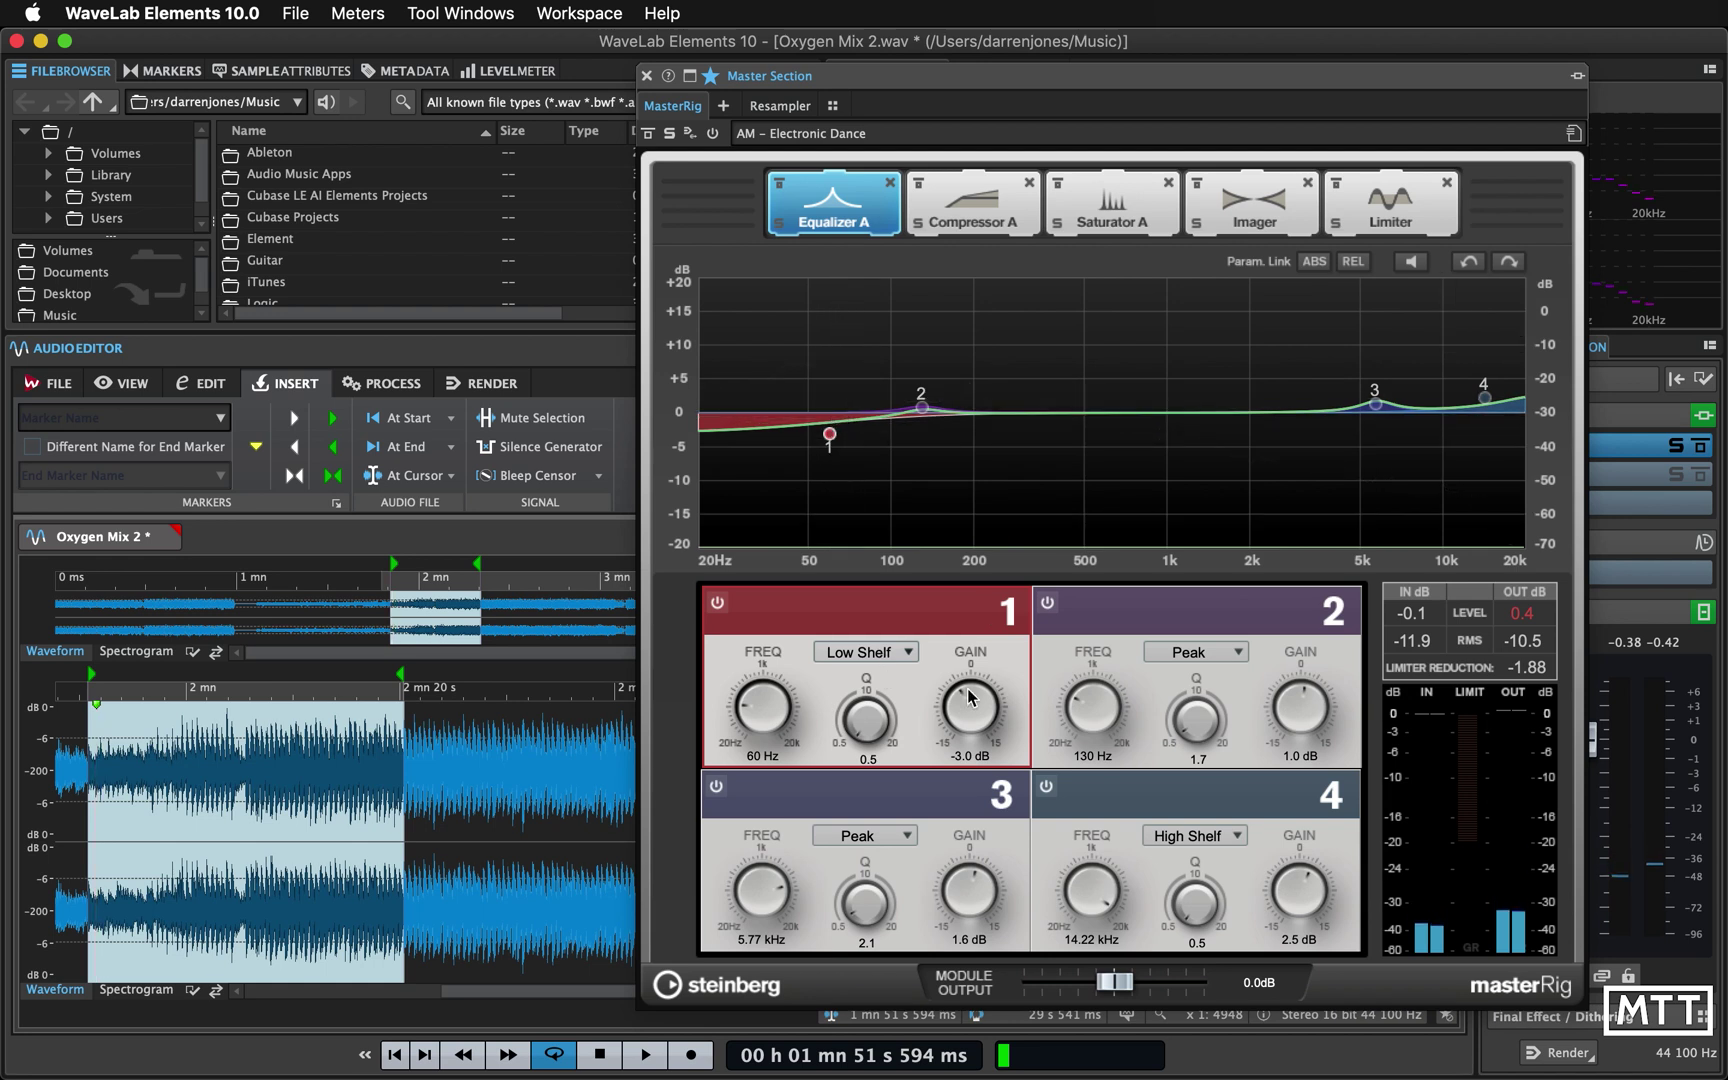
scroll(968, 697, up, 4)
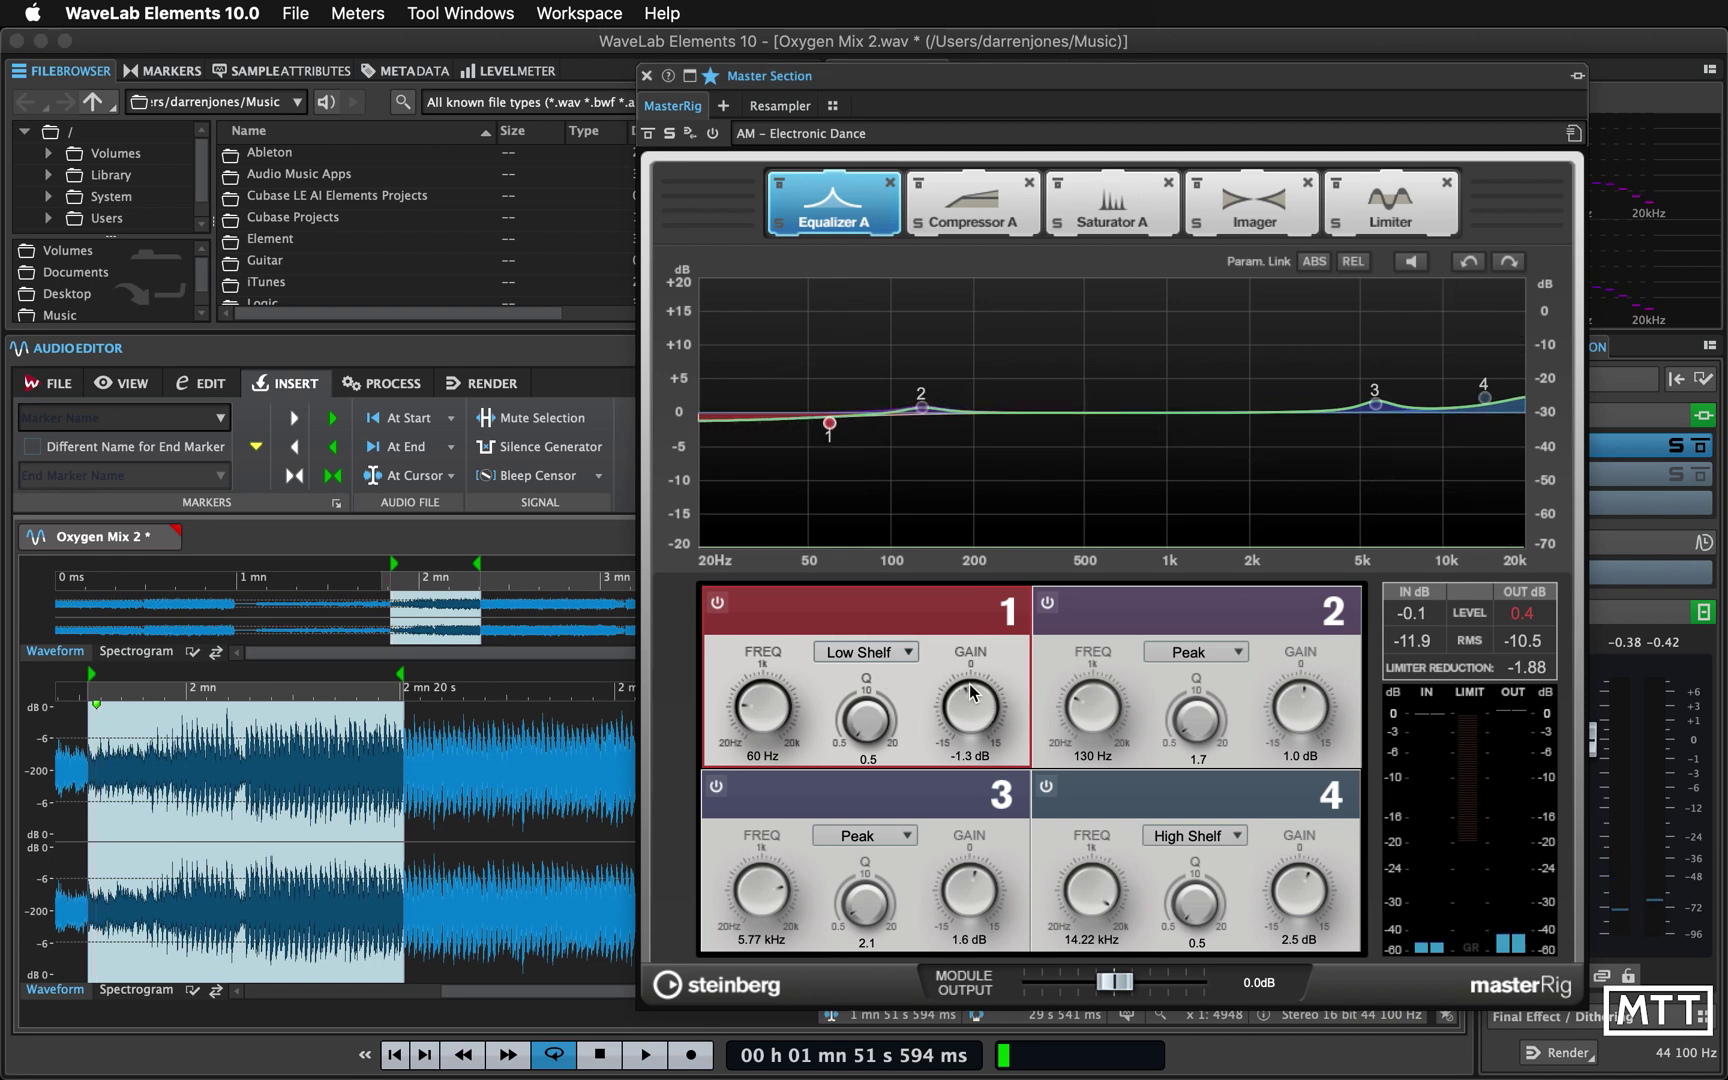
key(space)
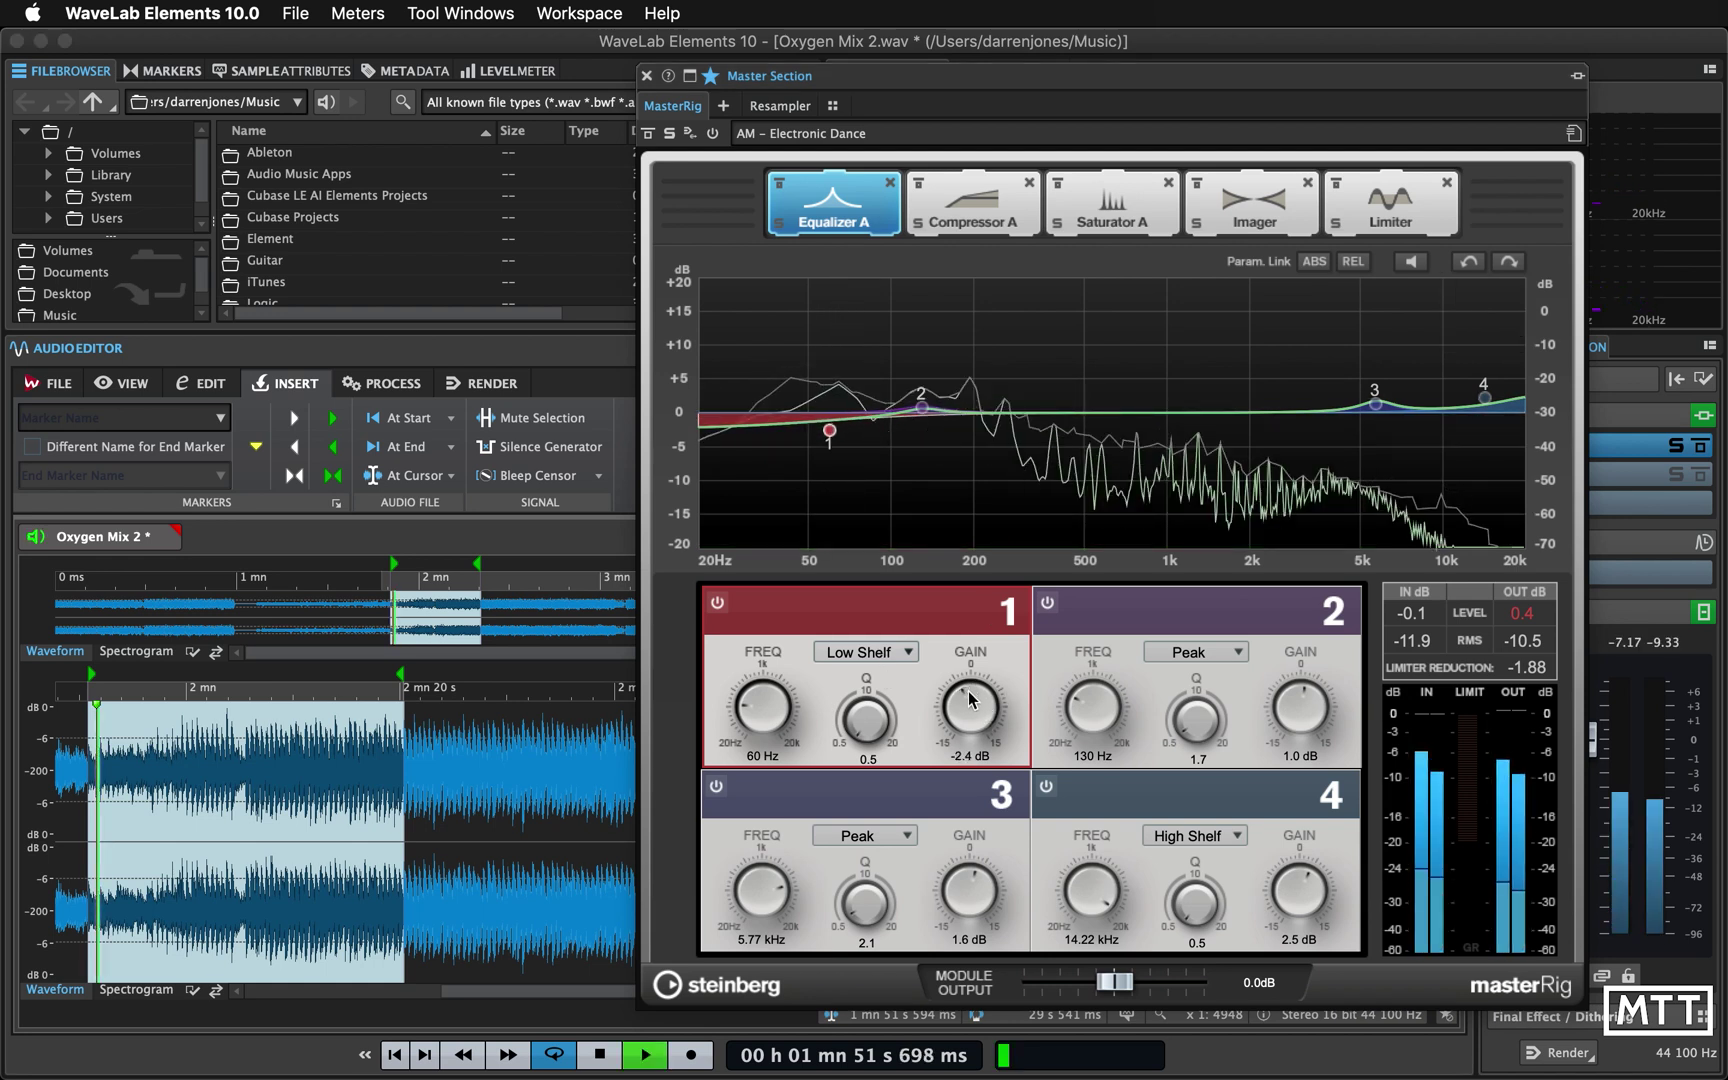
drag(829, 431, 806, 425)
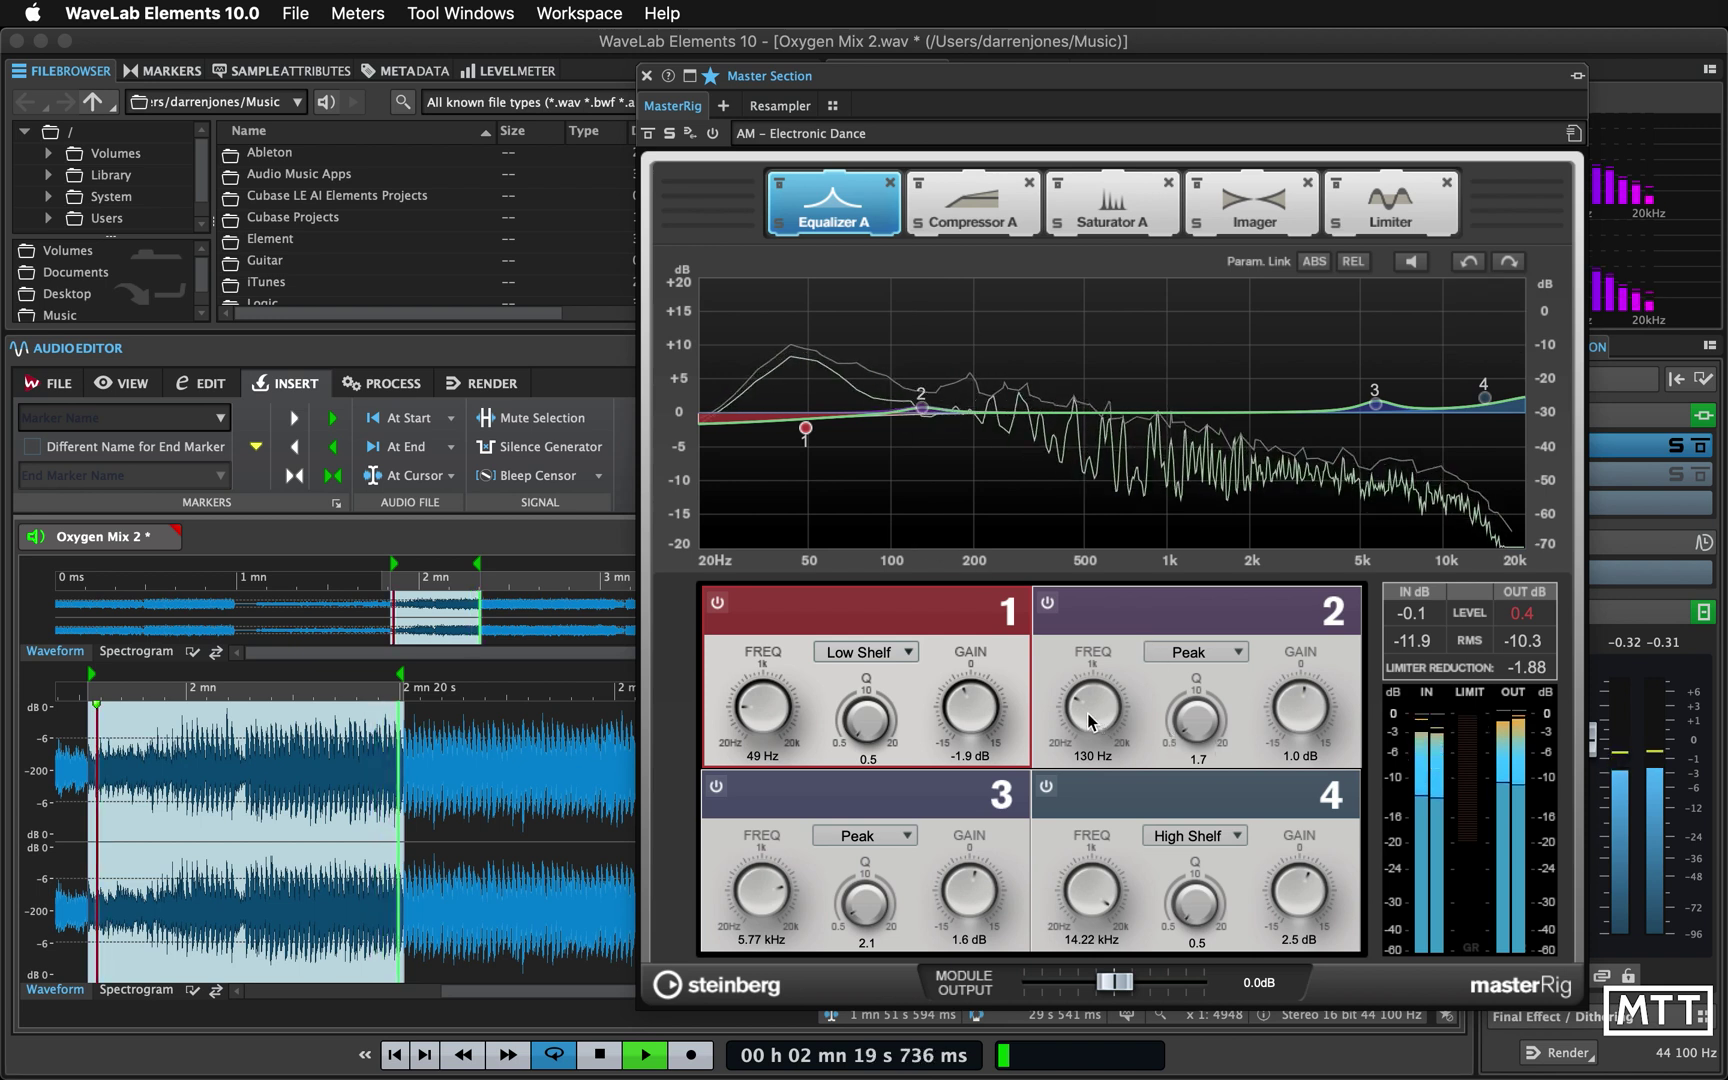
Raise Band 2 to 165 Hz, boost the high shelf to 3.2 dB, and stop playback
drag(1097, 720, 1091, 716)
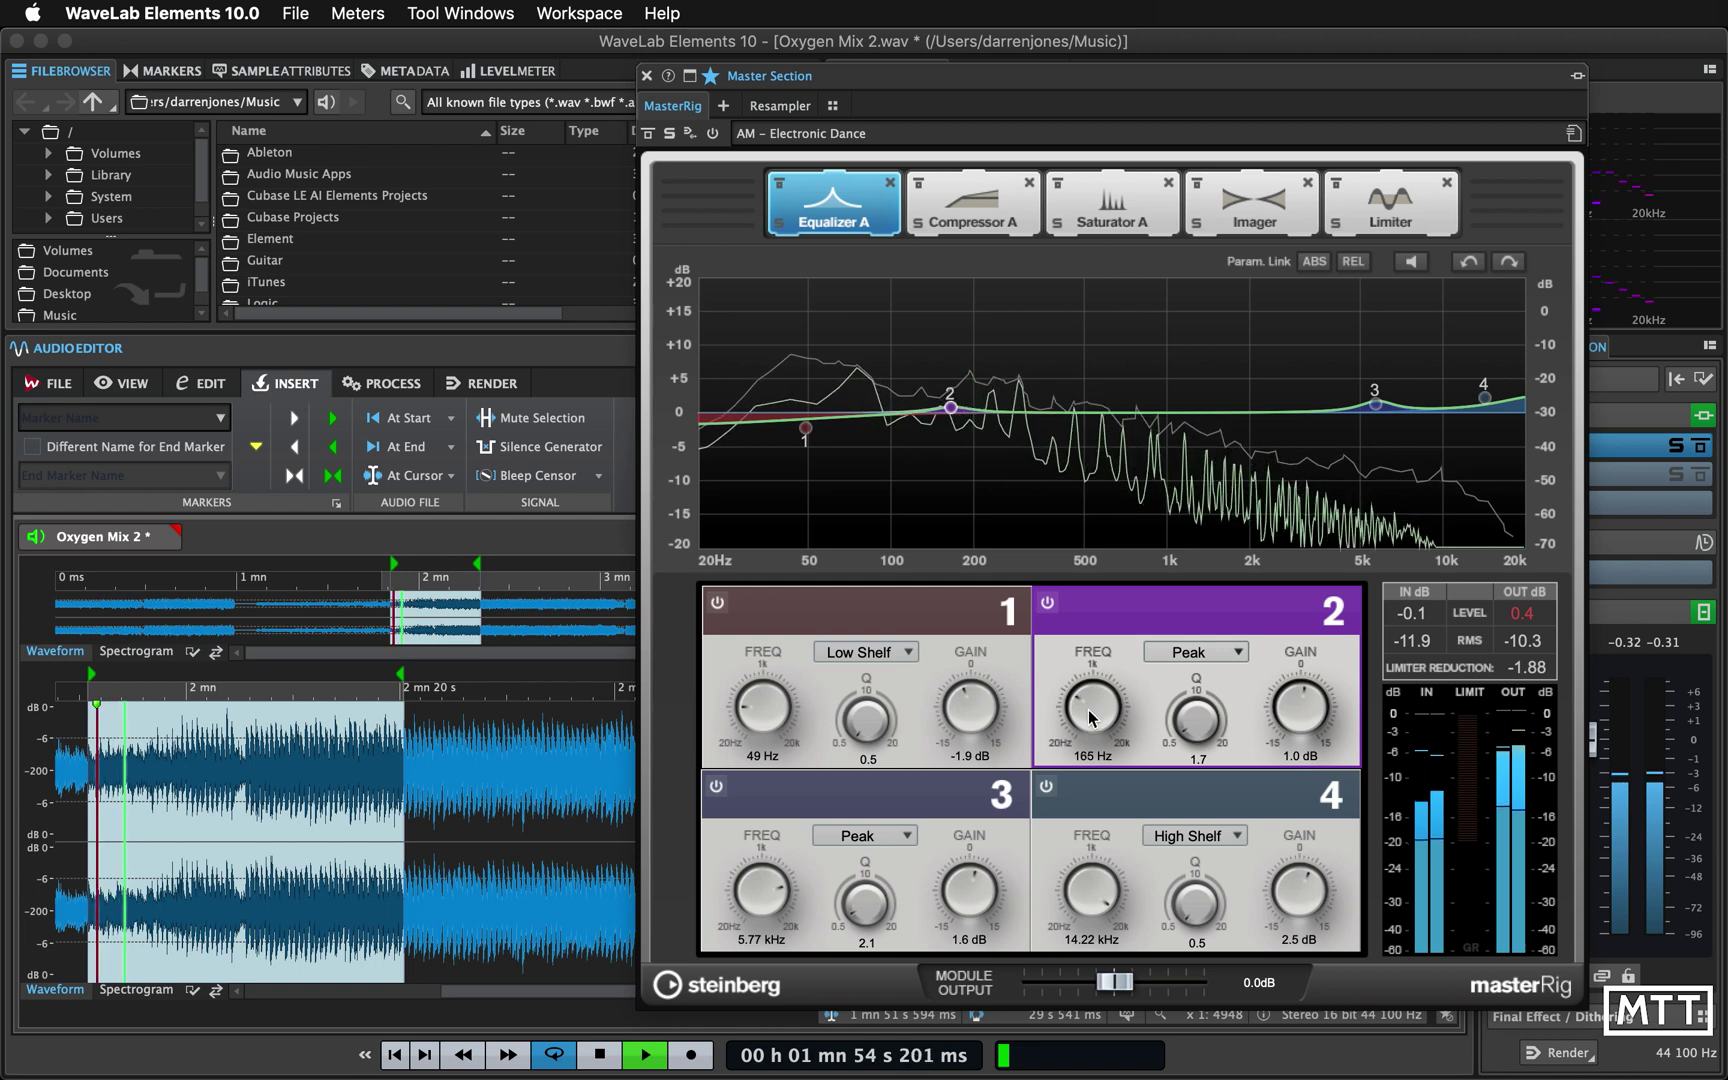
scroll(1091, 716, up, 2)
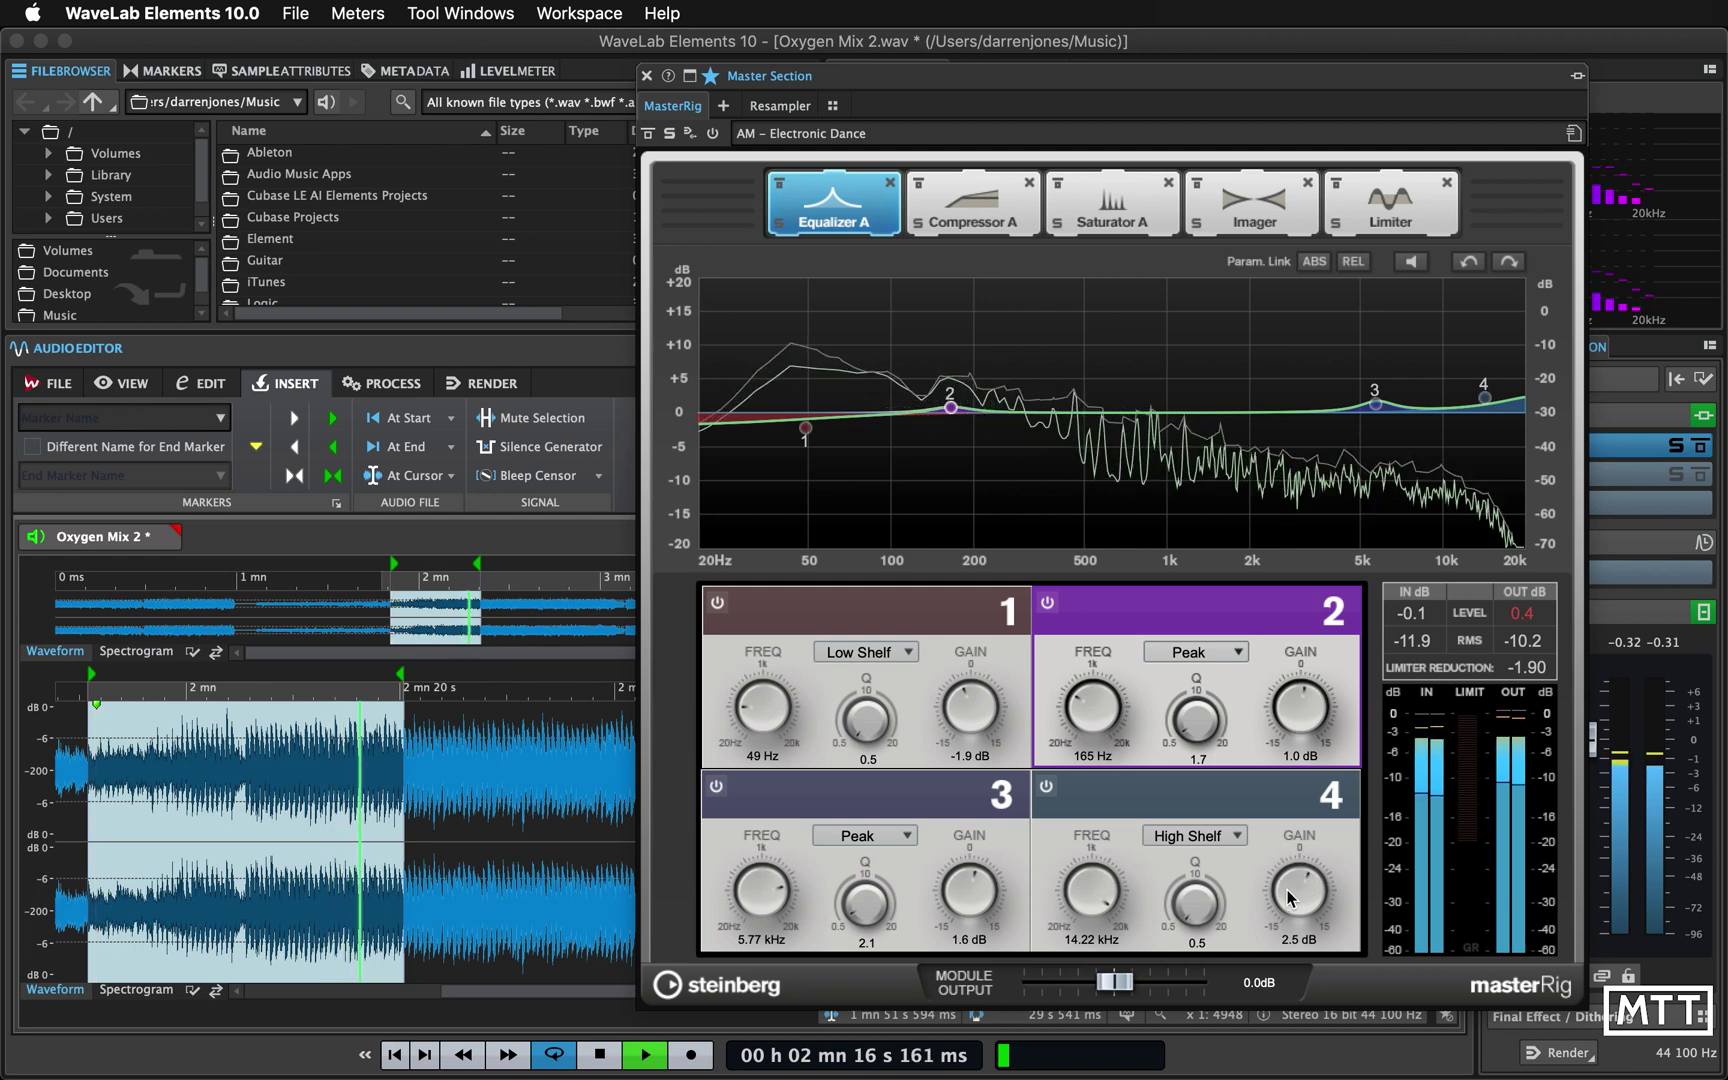
drag(1289, 898, 1289, 890)
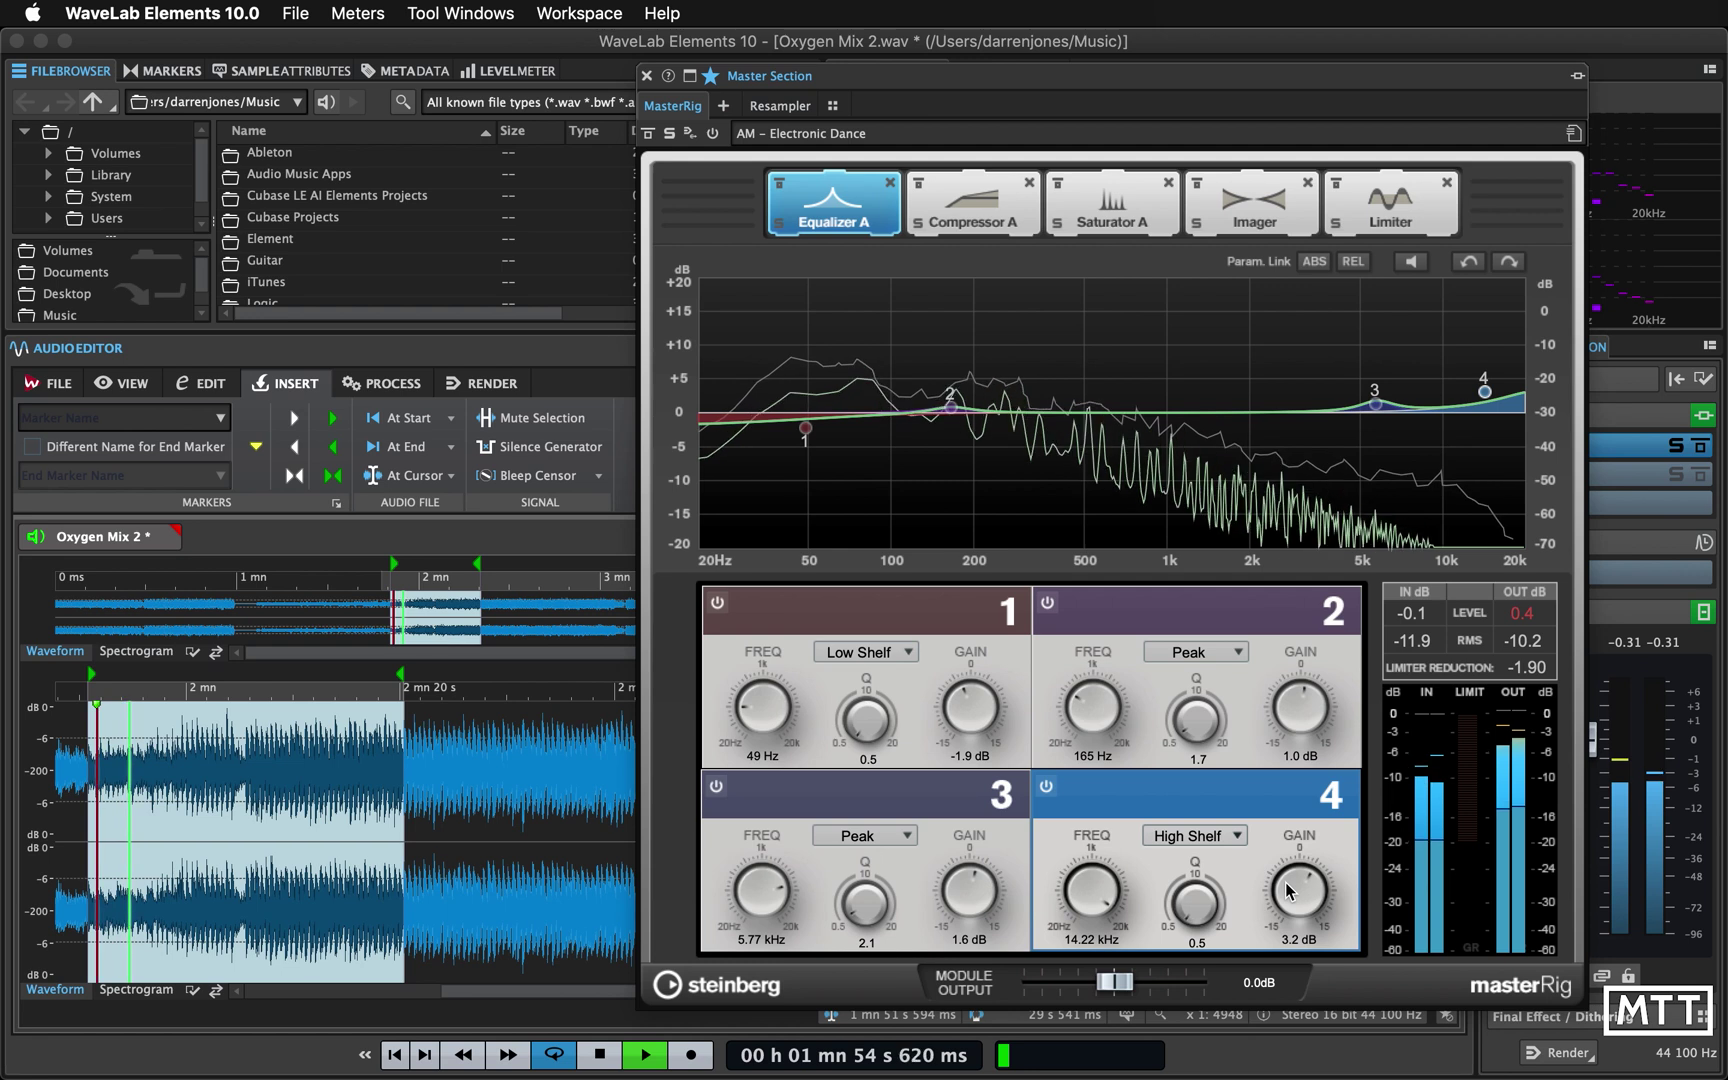
key(space)
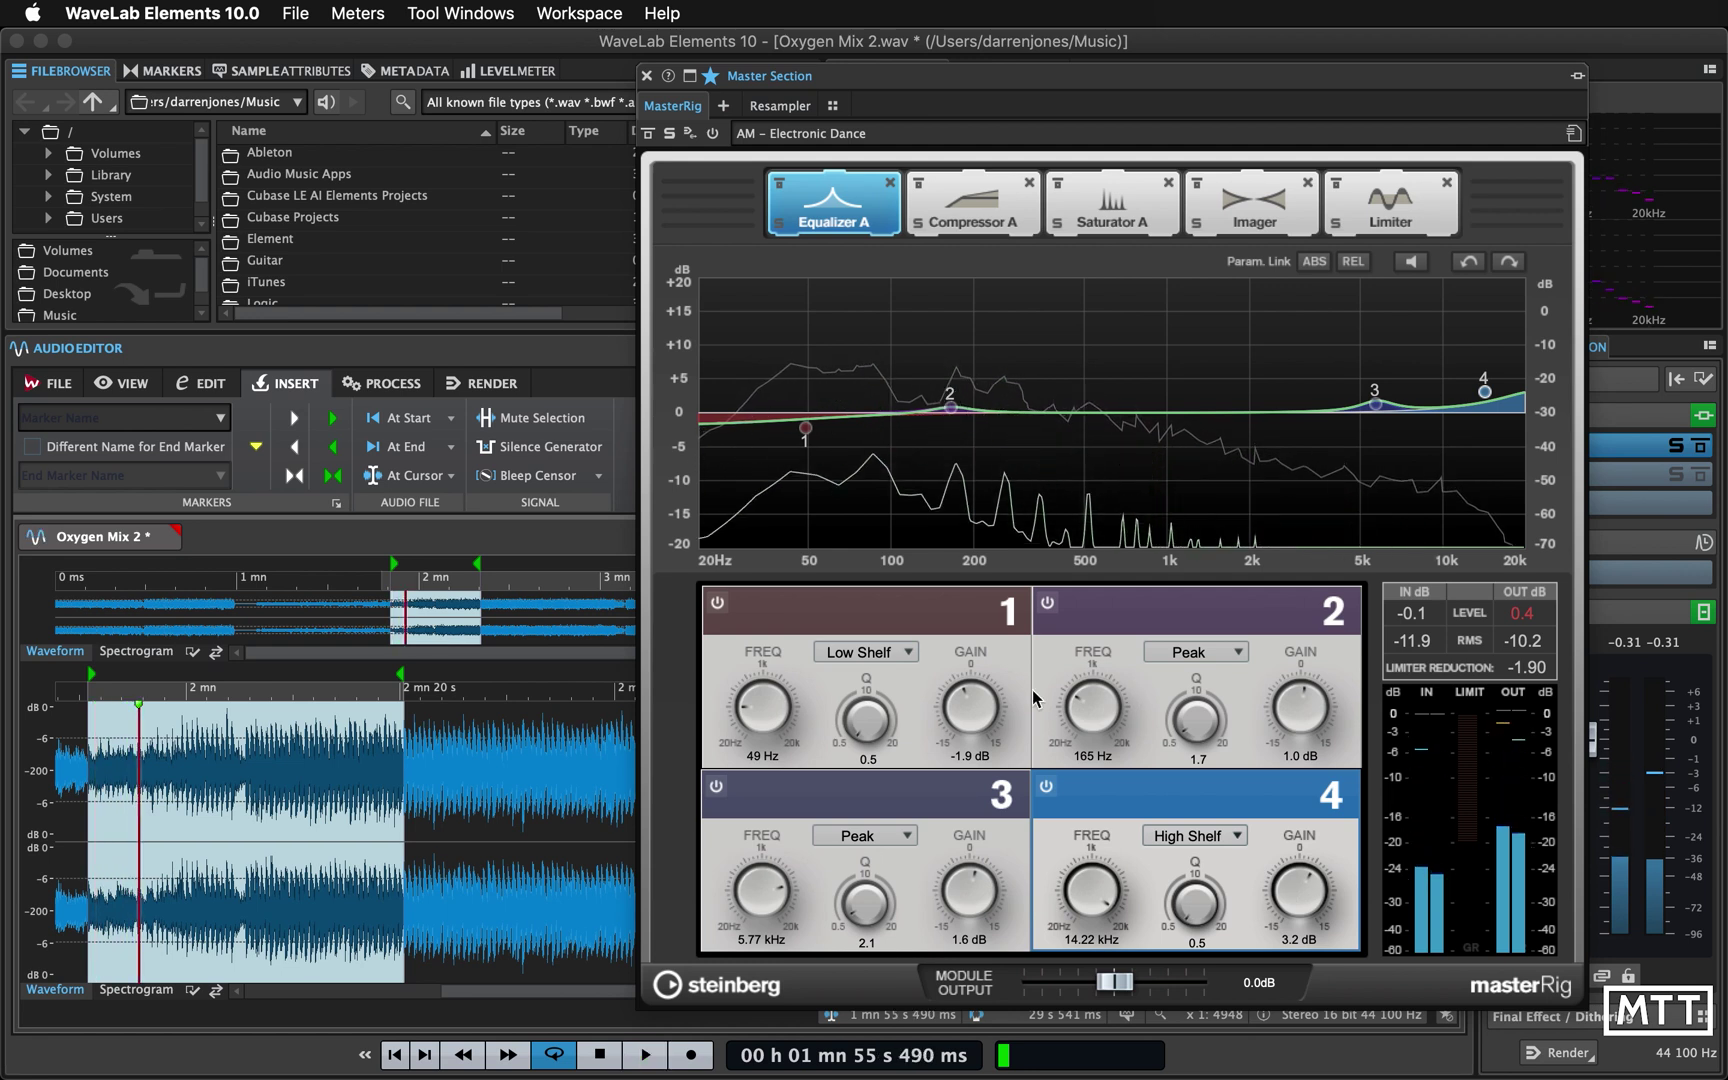
mouse_move(812, 440)
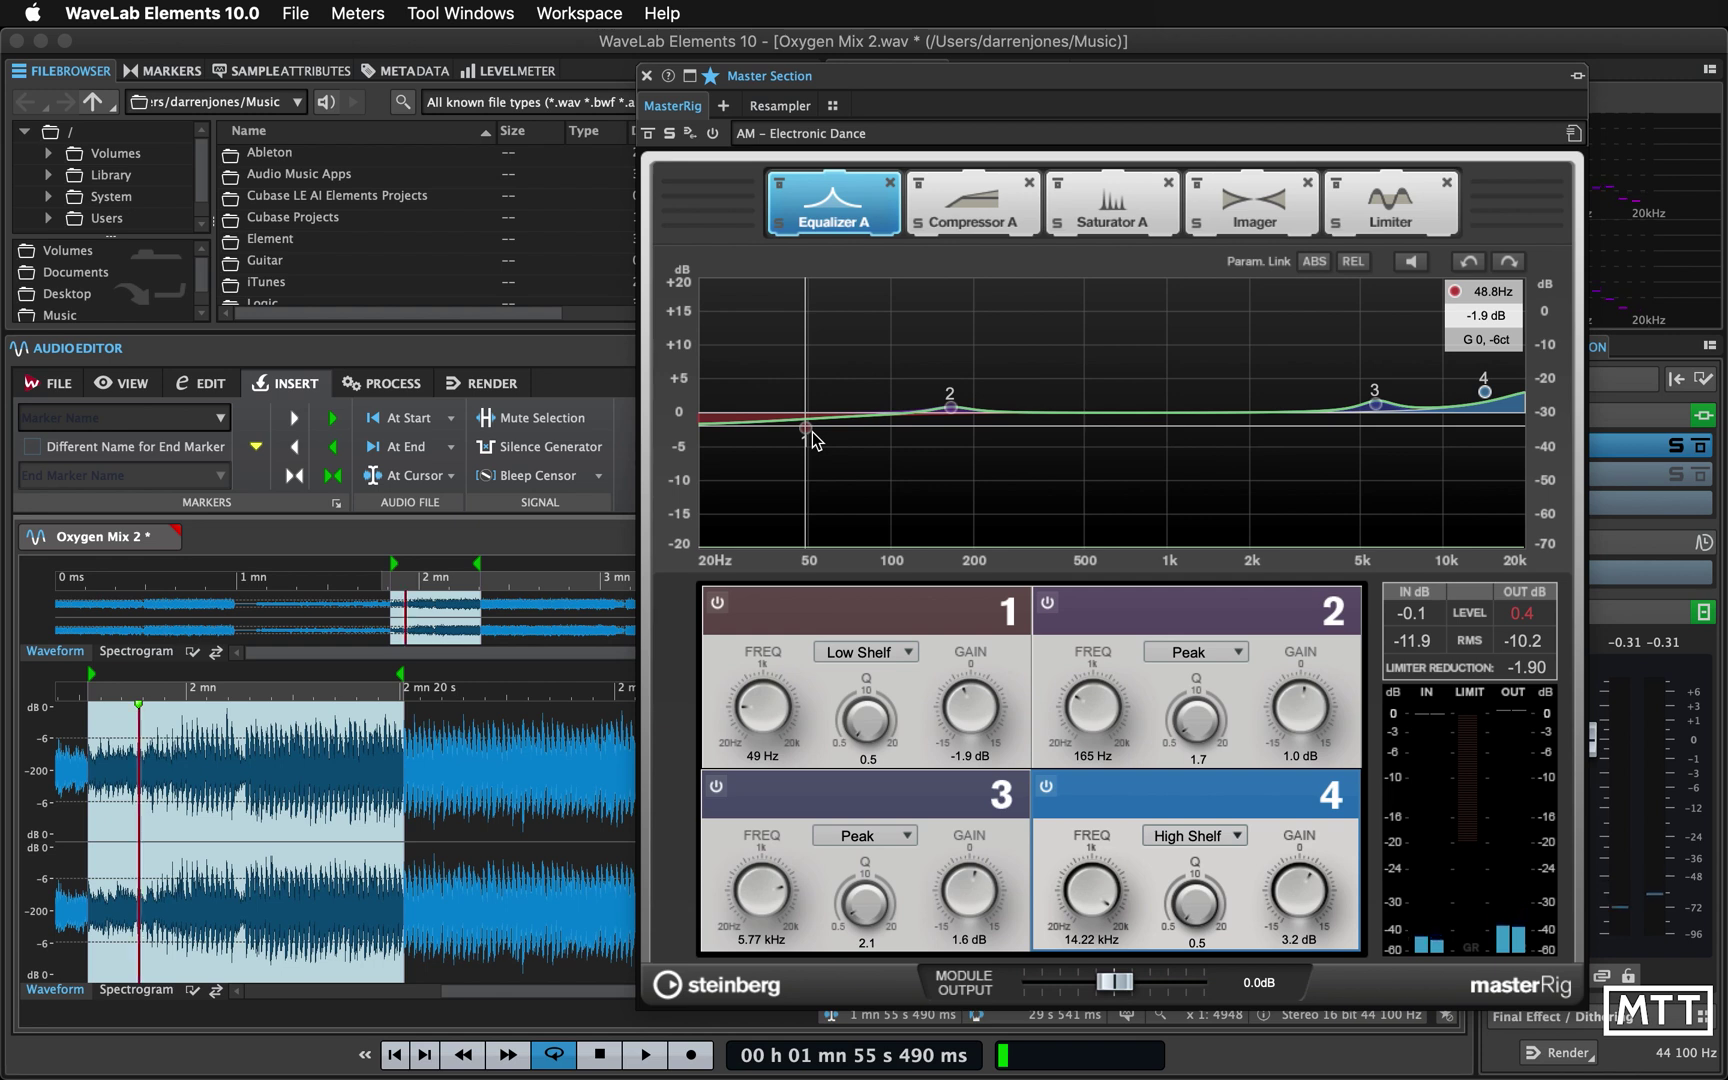
click(965, 210)
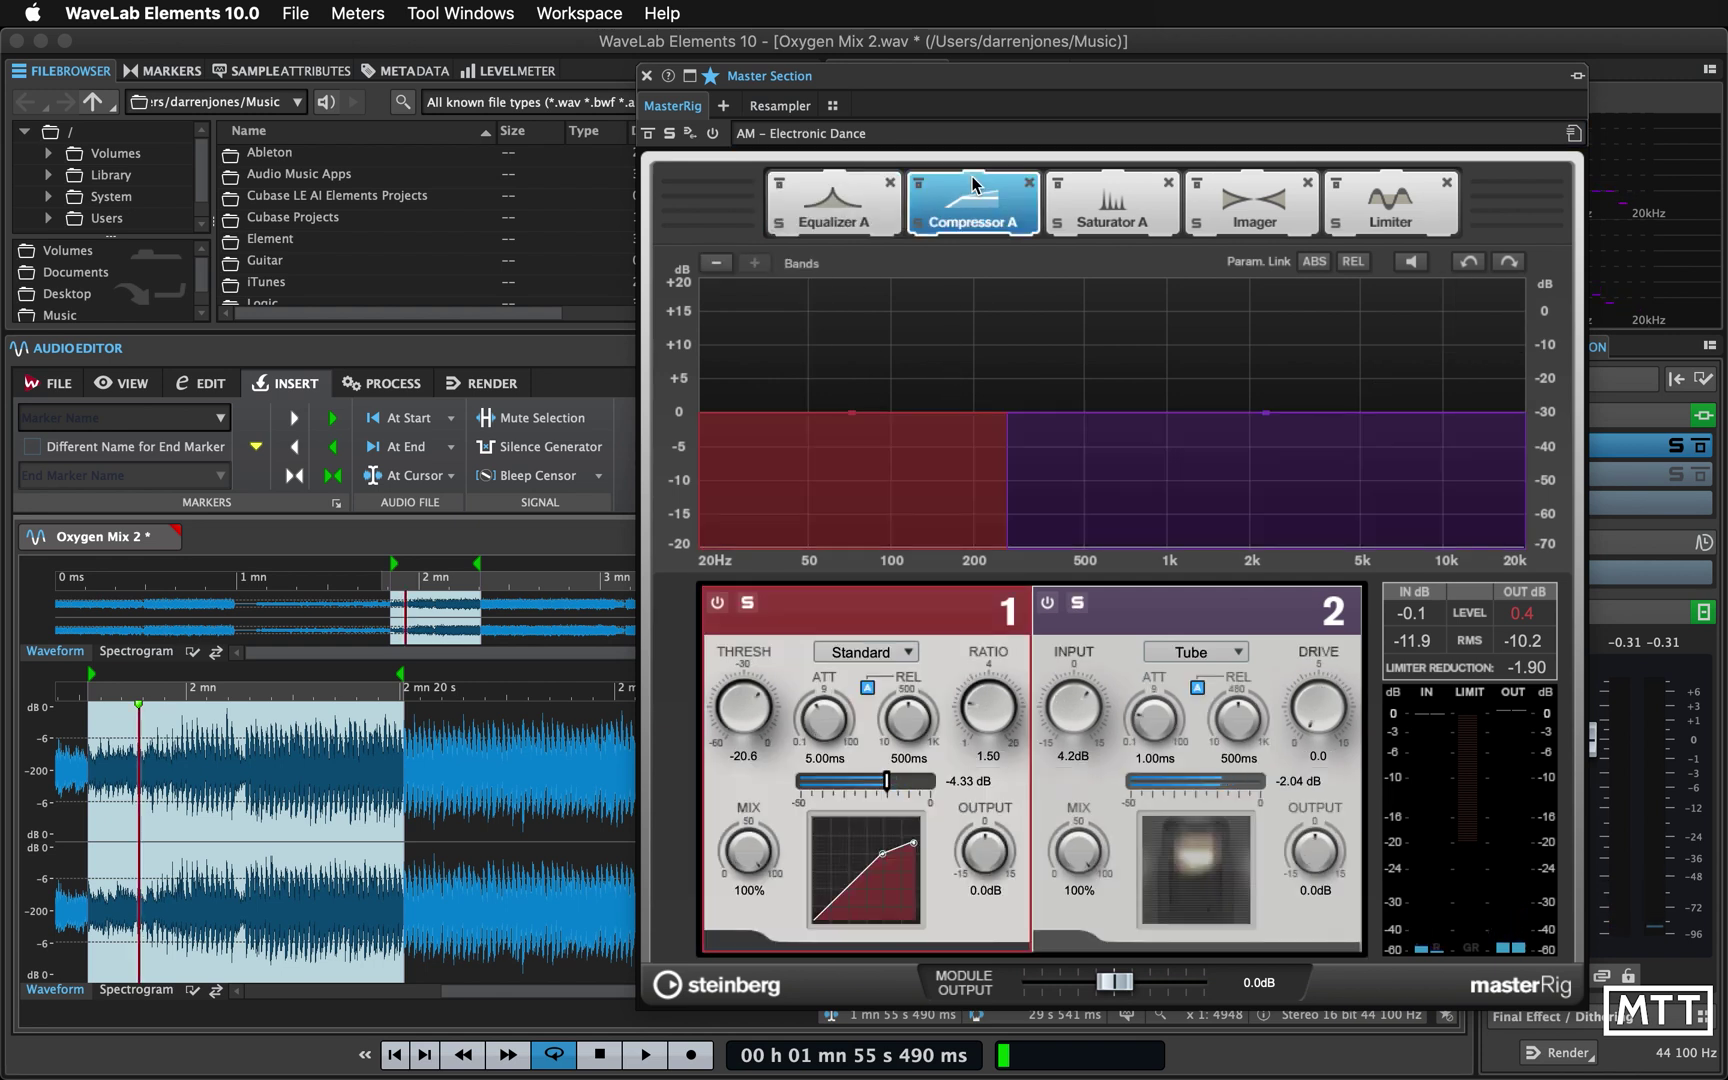
key(space)
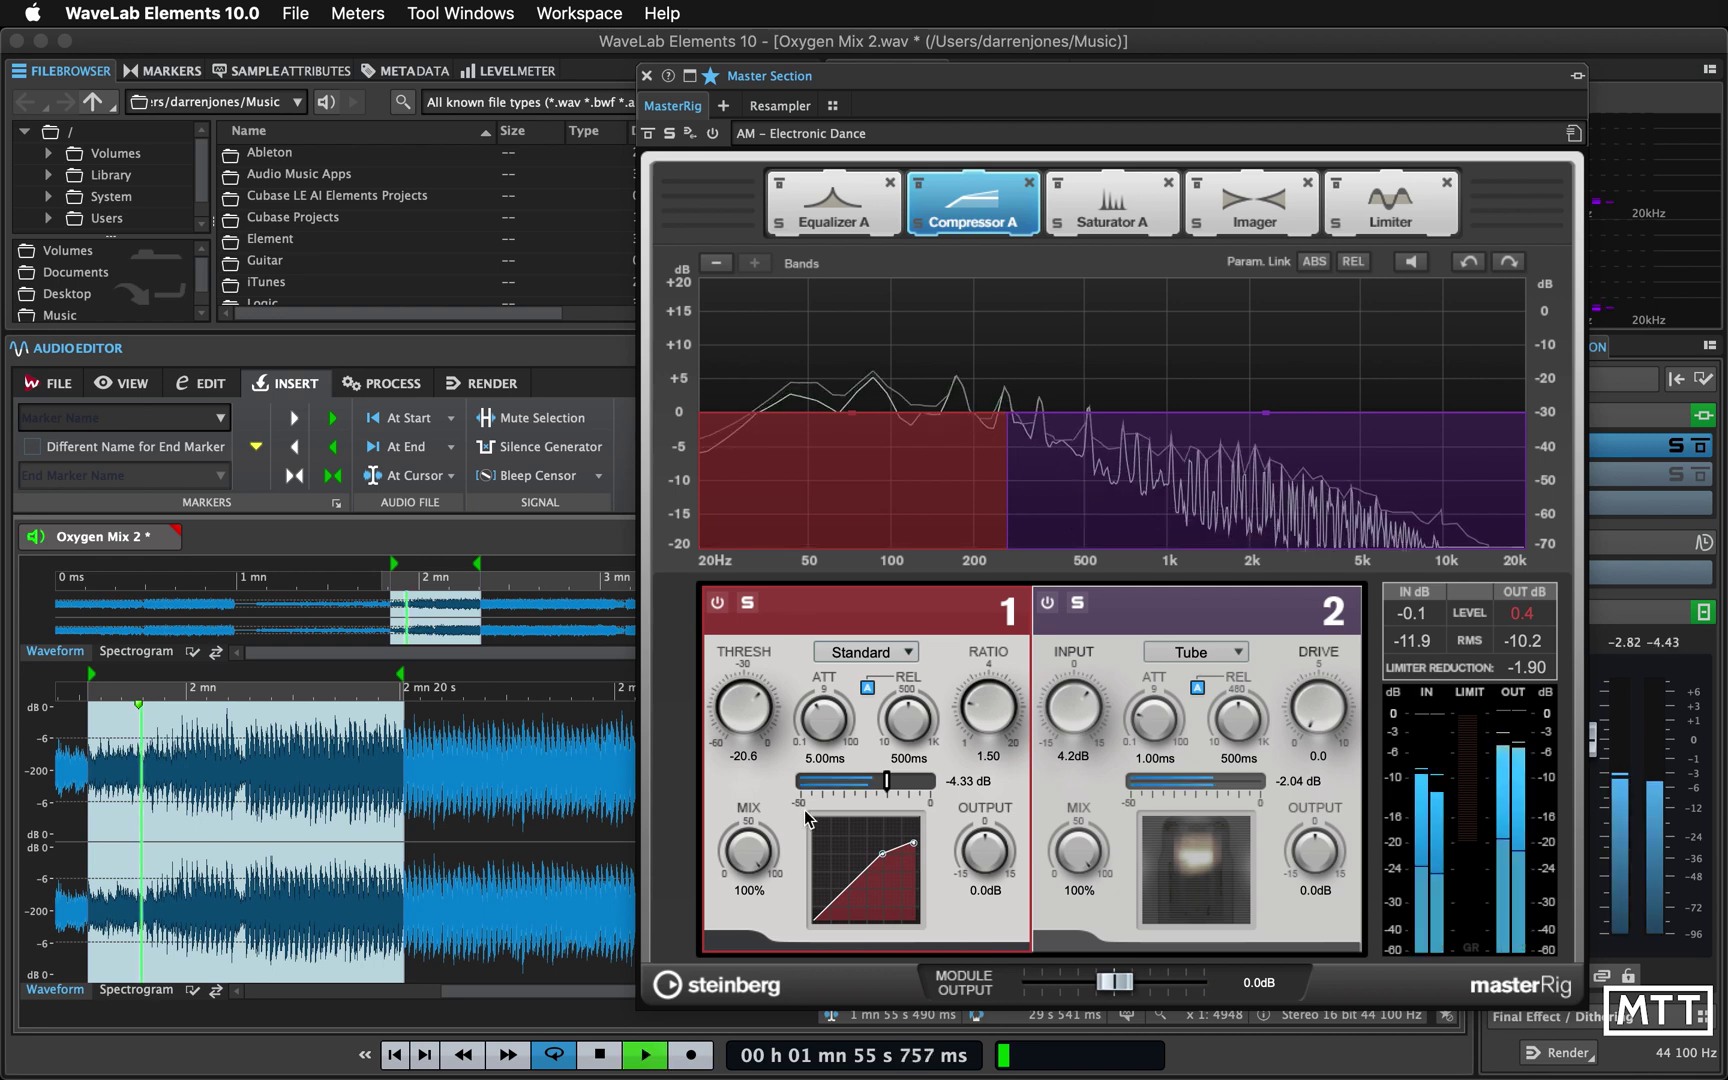
key(space)
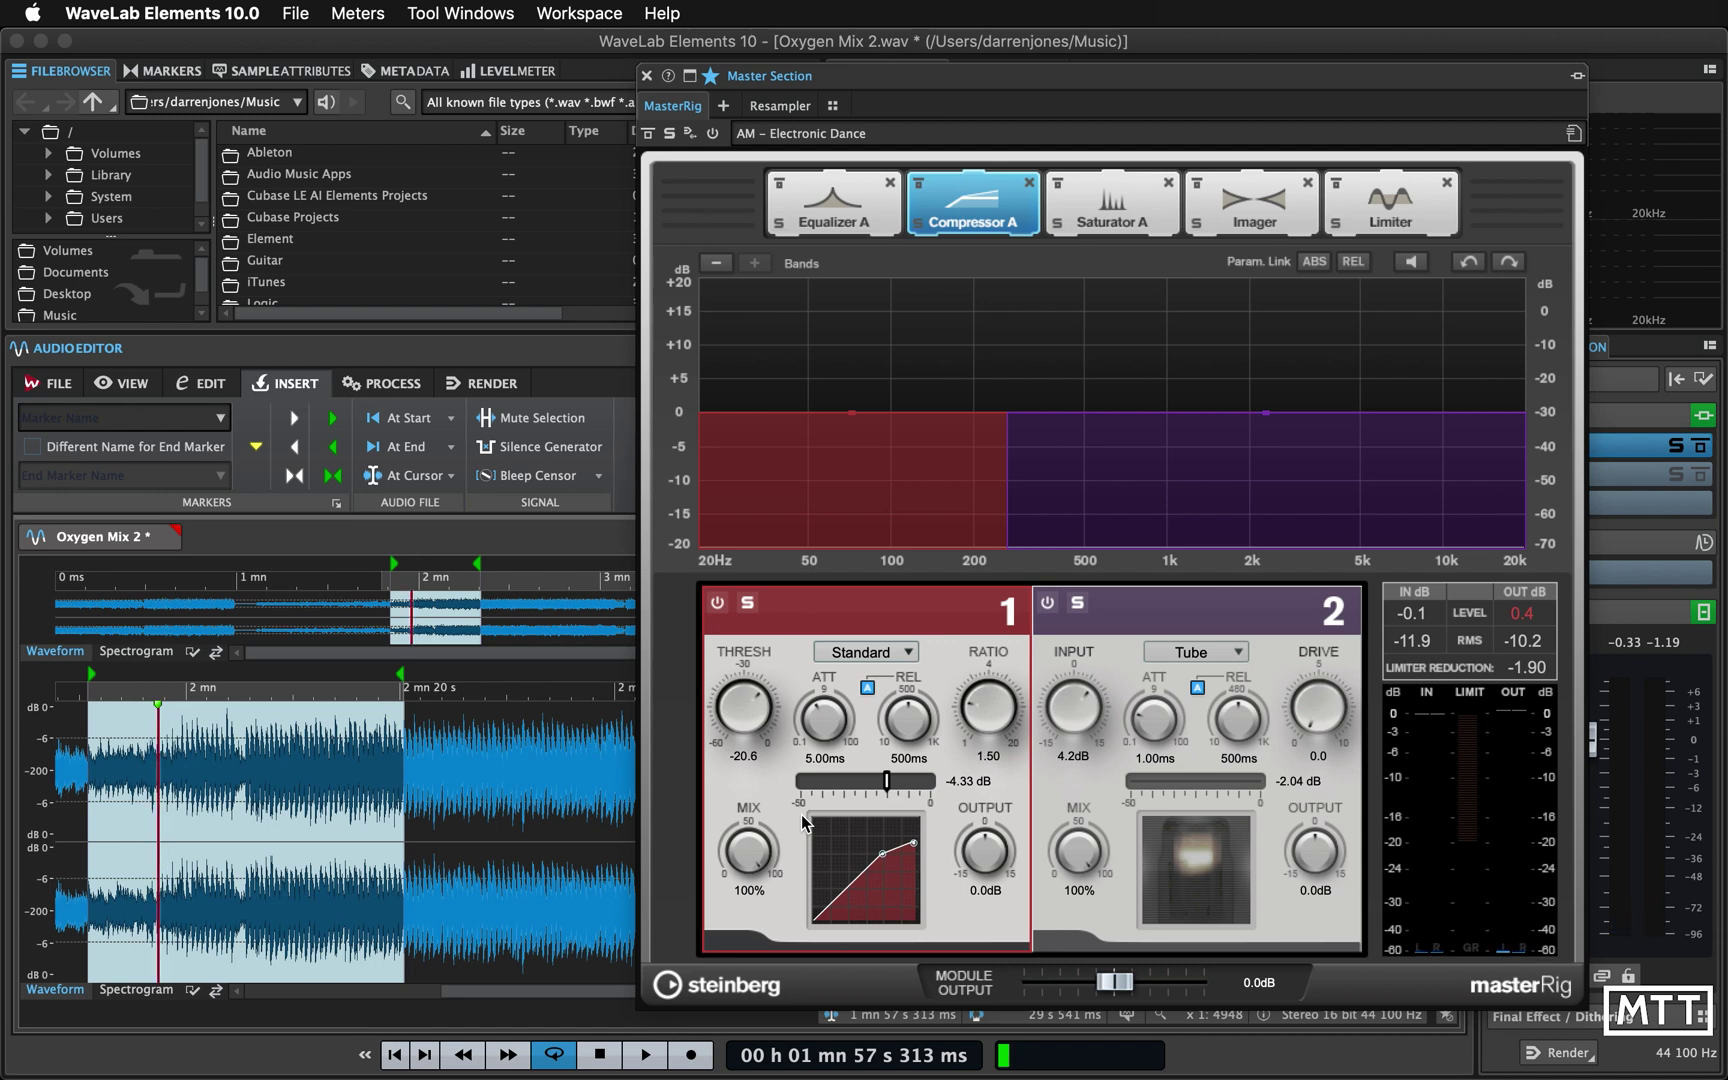
click(832, 190)
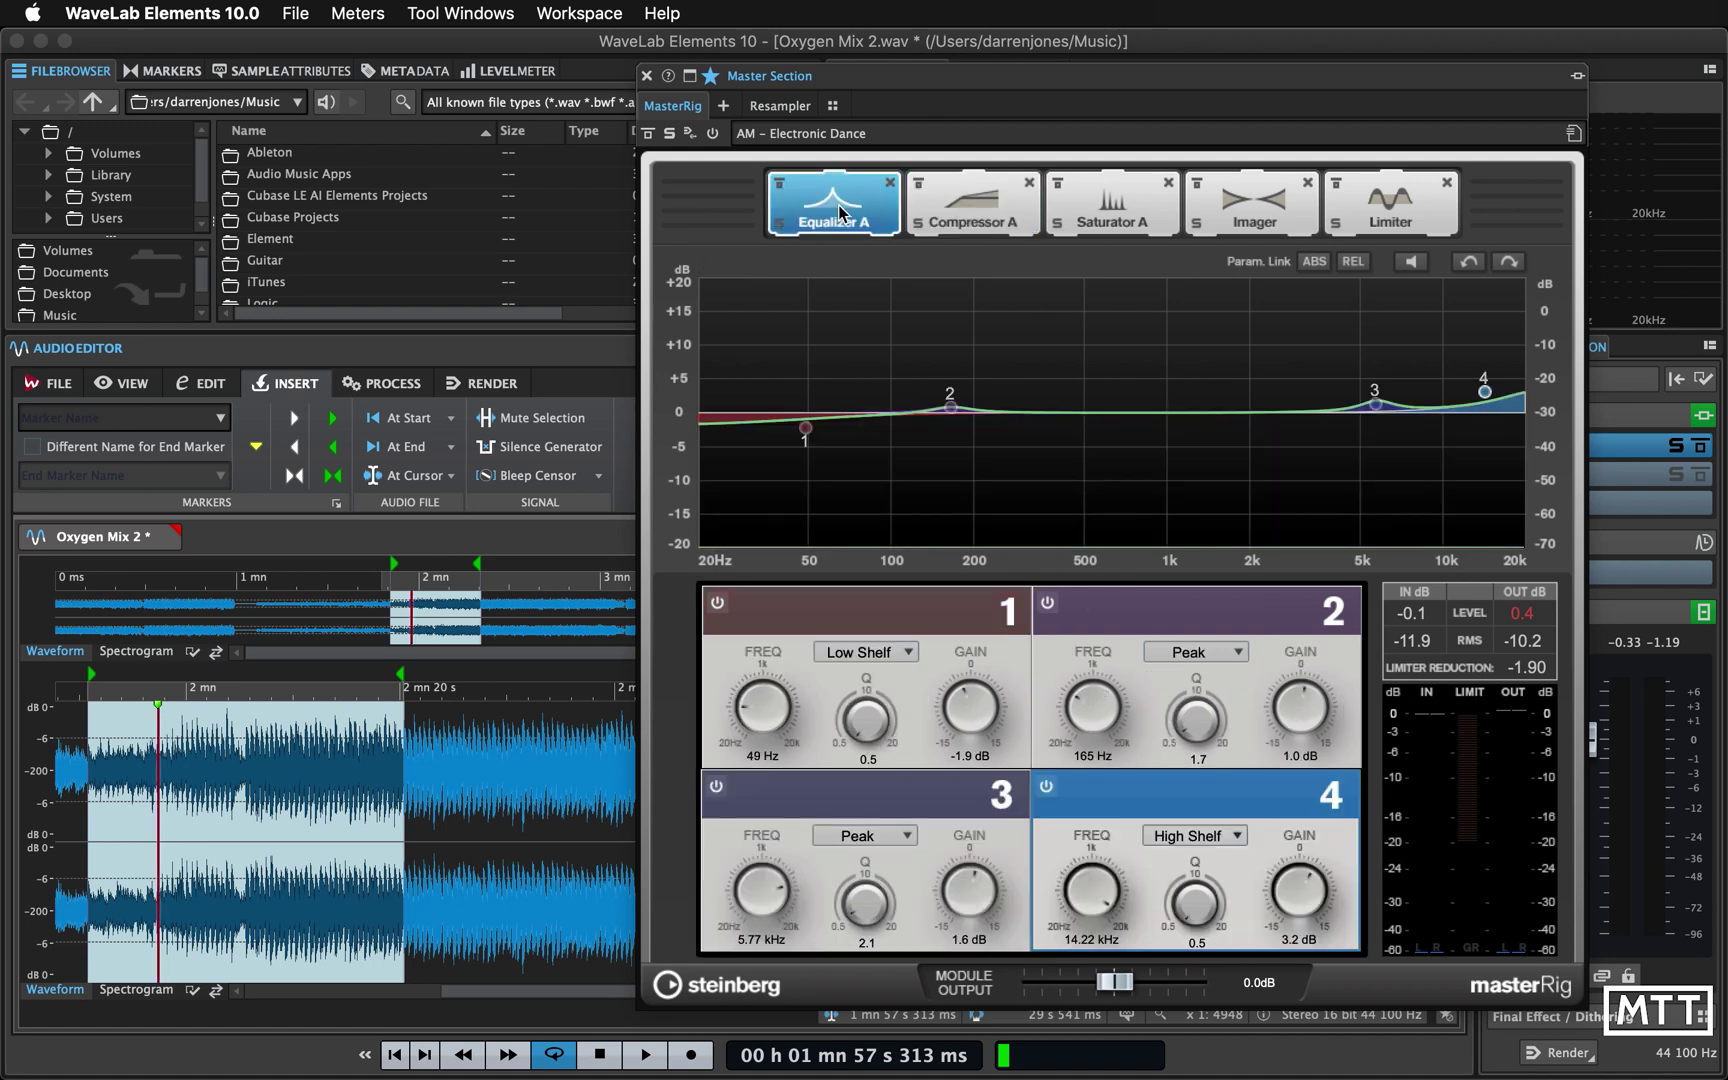
click(990, 212)
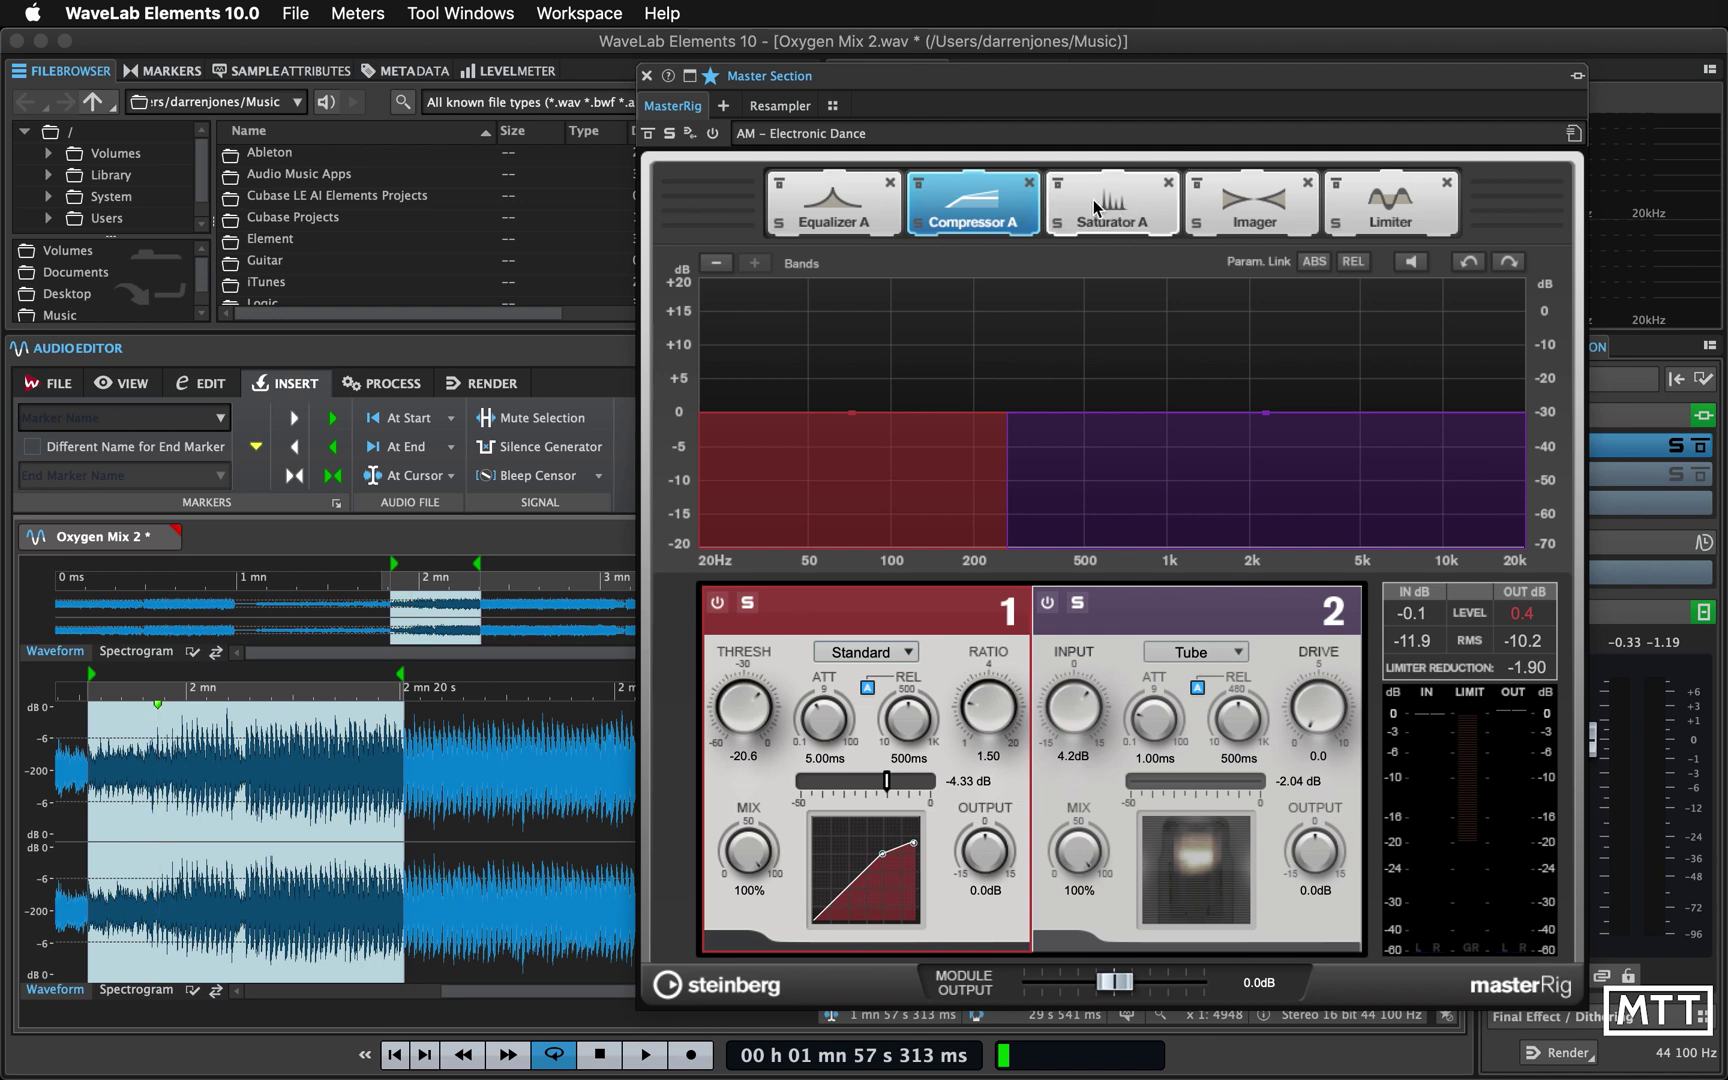
click(843, 210)
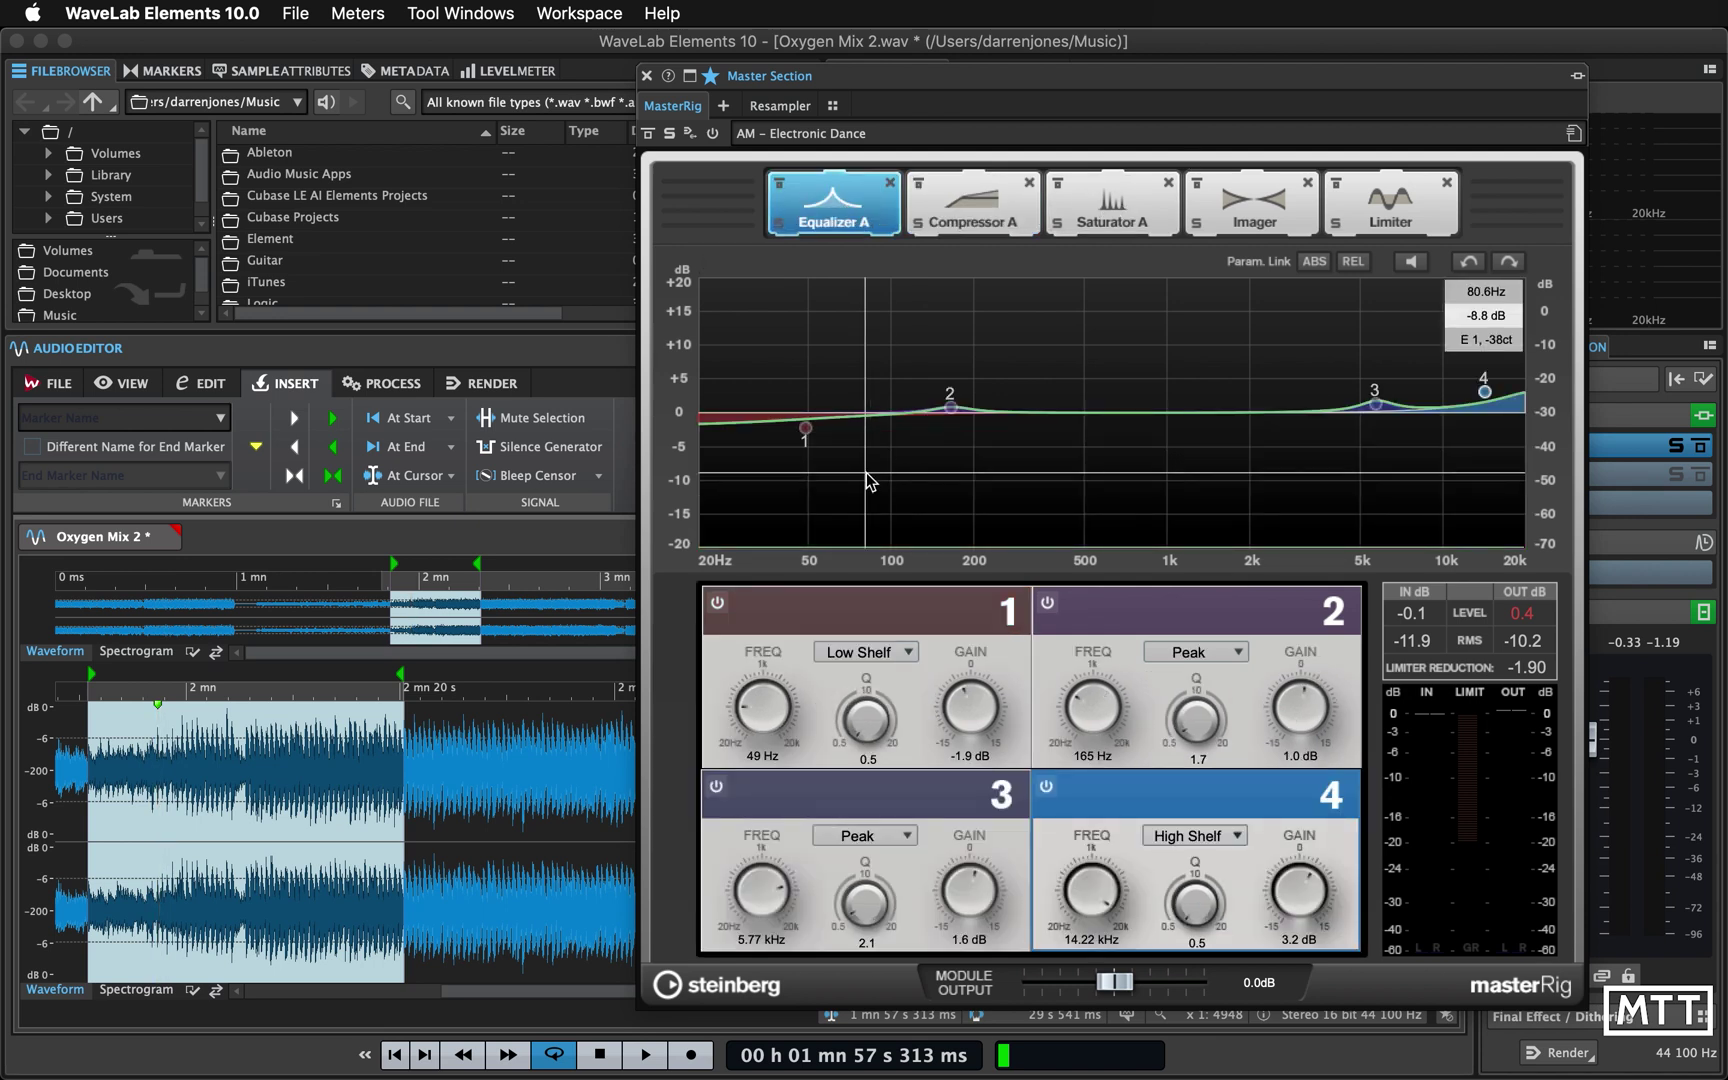
Store the current EQ as temporary #1, then a -13.6 dB band-3 cut near 5 kHz as #2
click(879, 136)
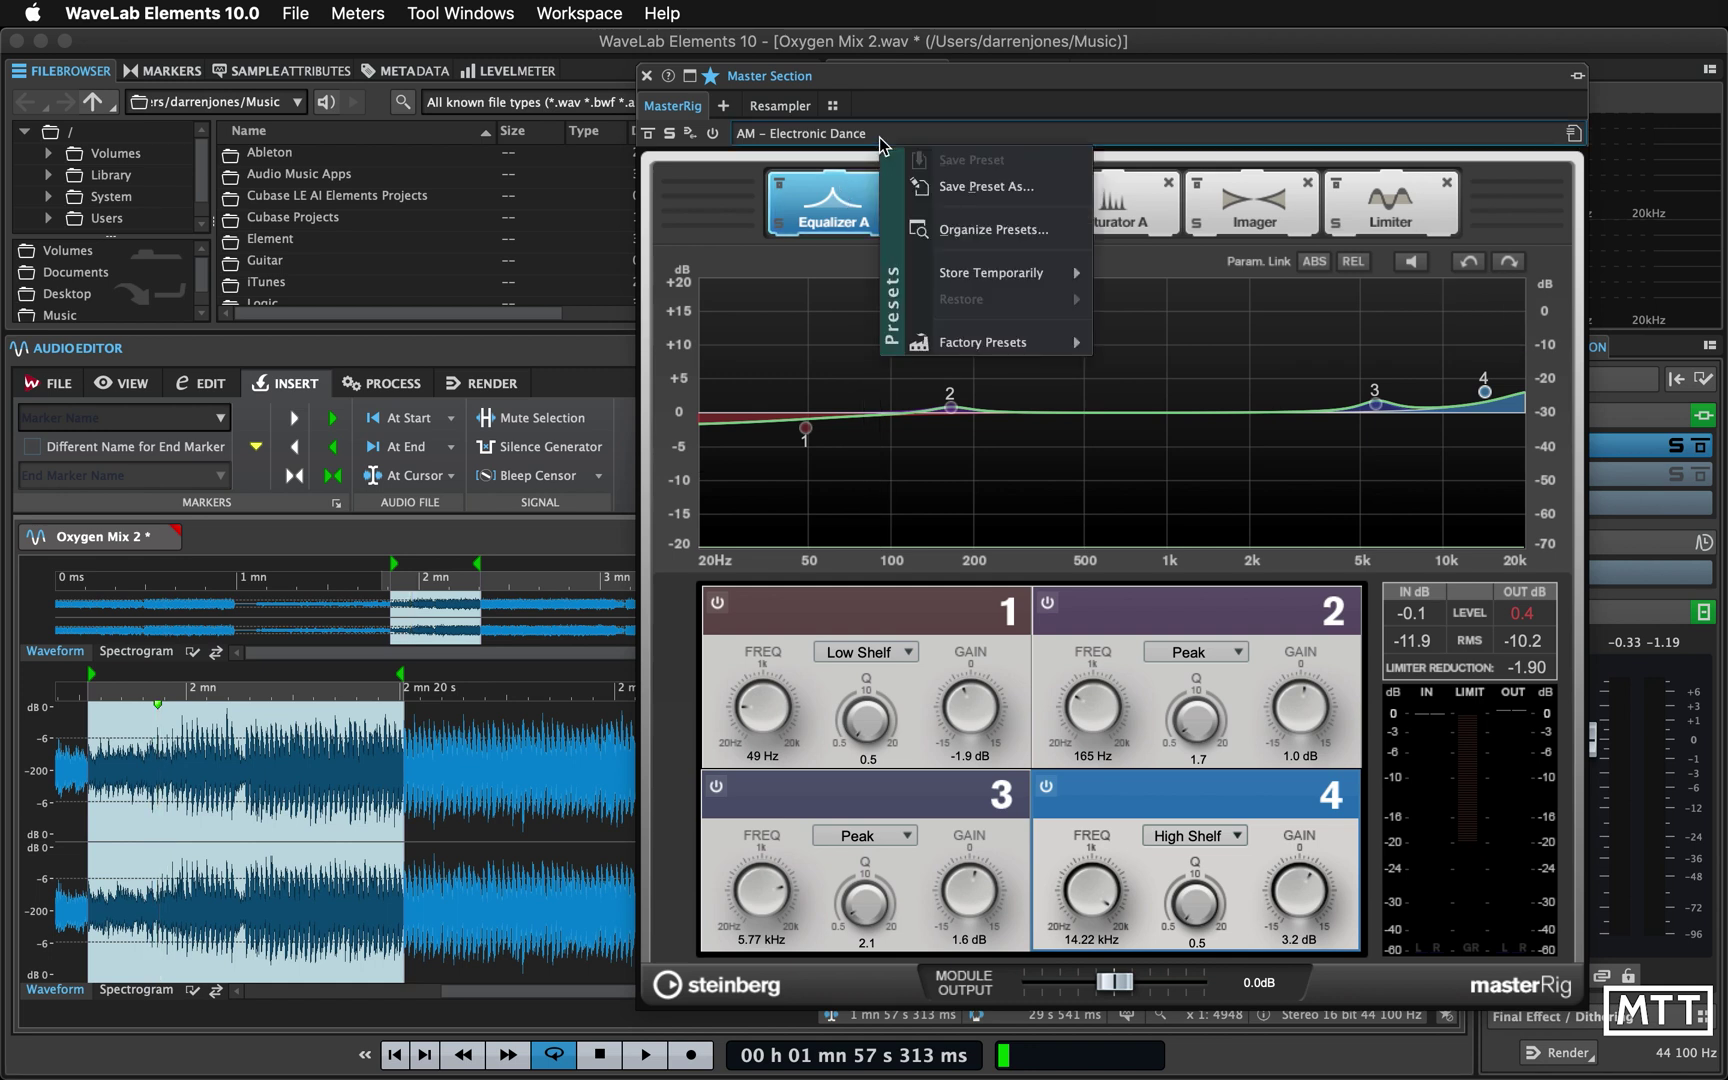
mouse_move(987, 268)
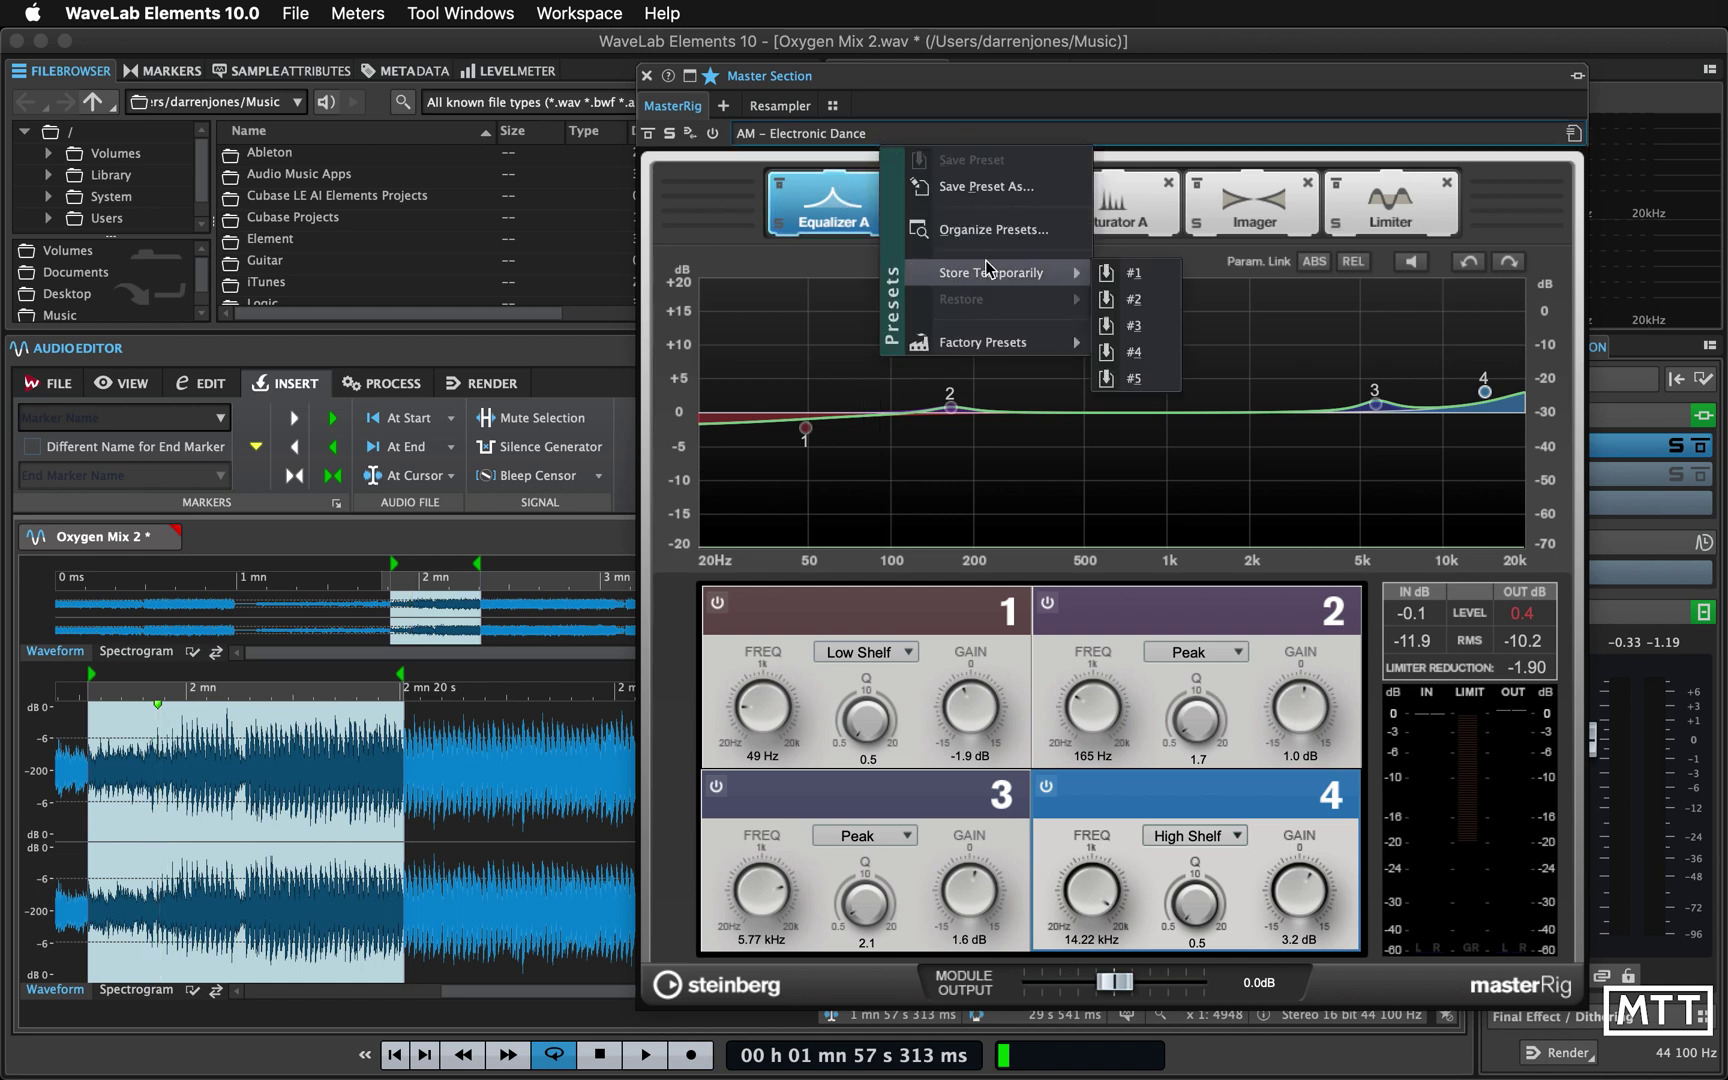
click(1133, 274)
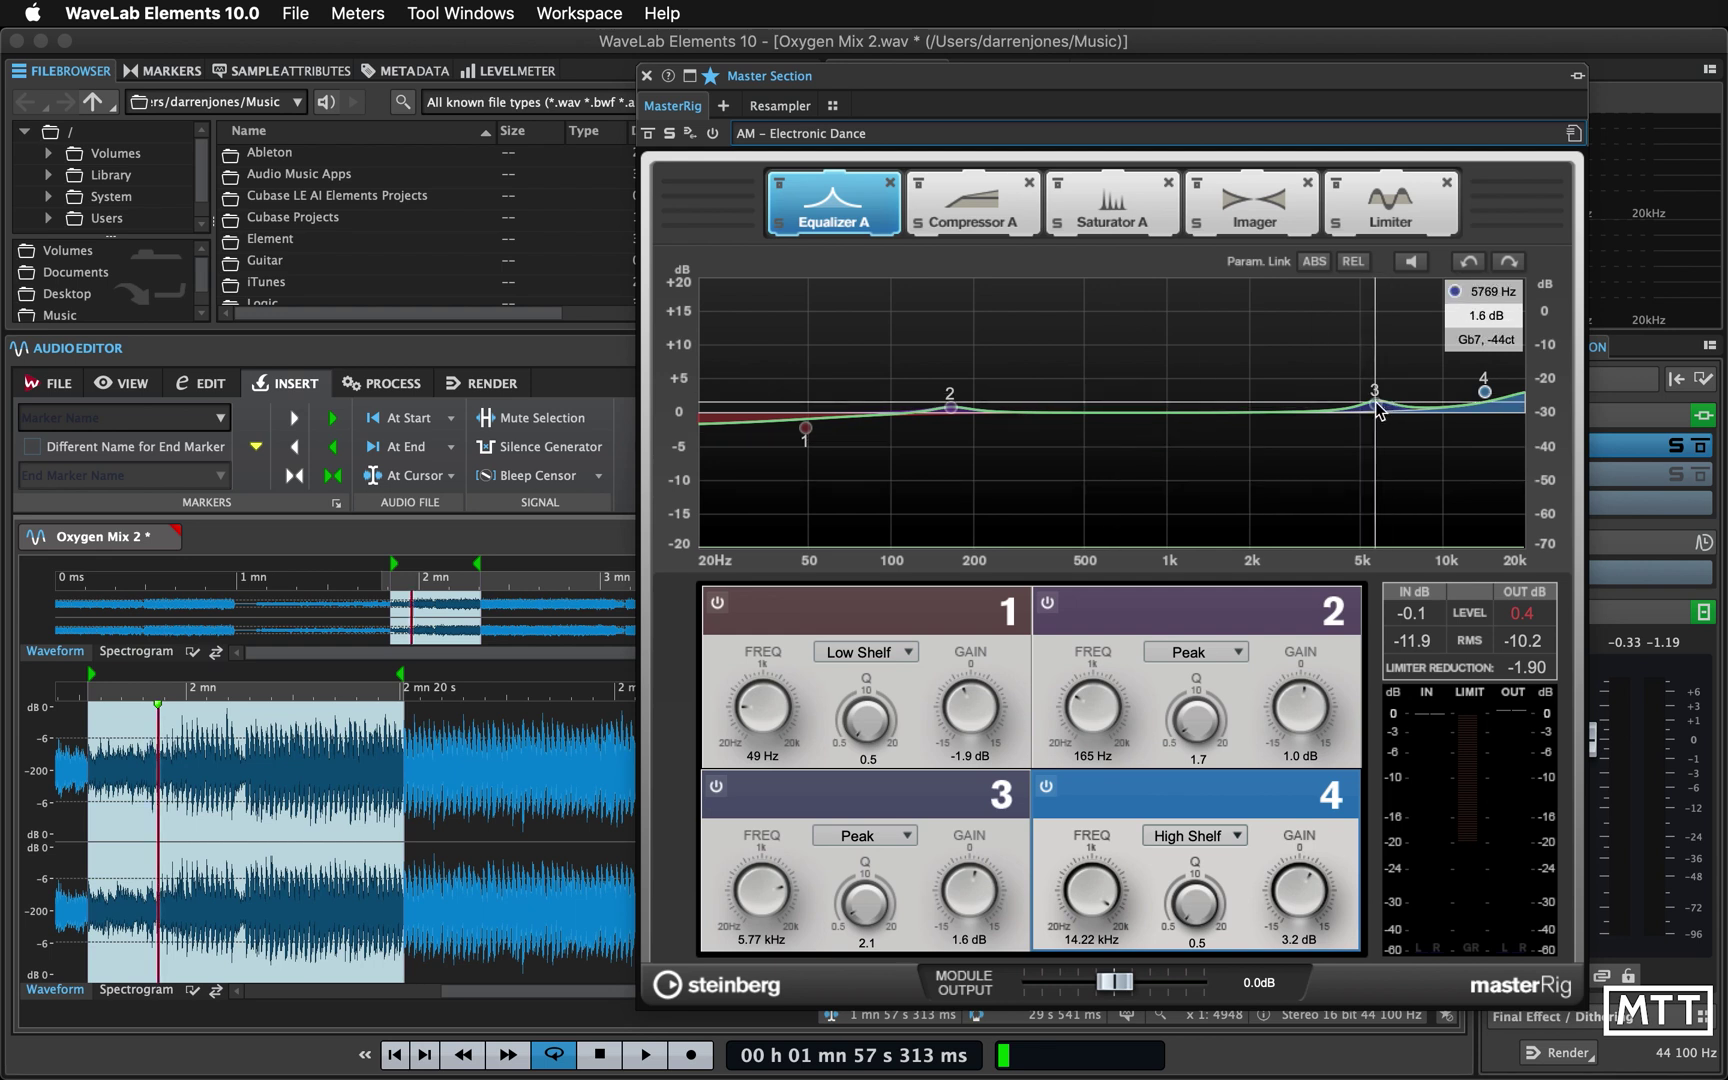
drag(1374, 405, 1358, 507)
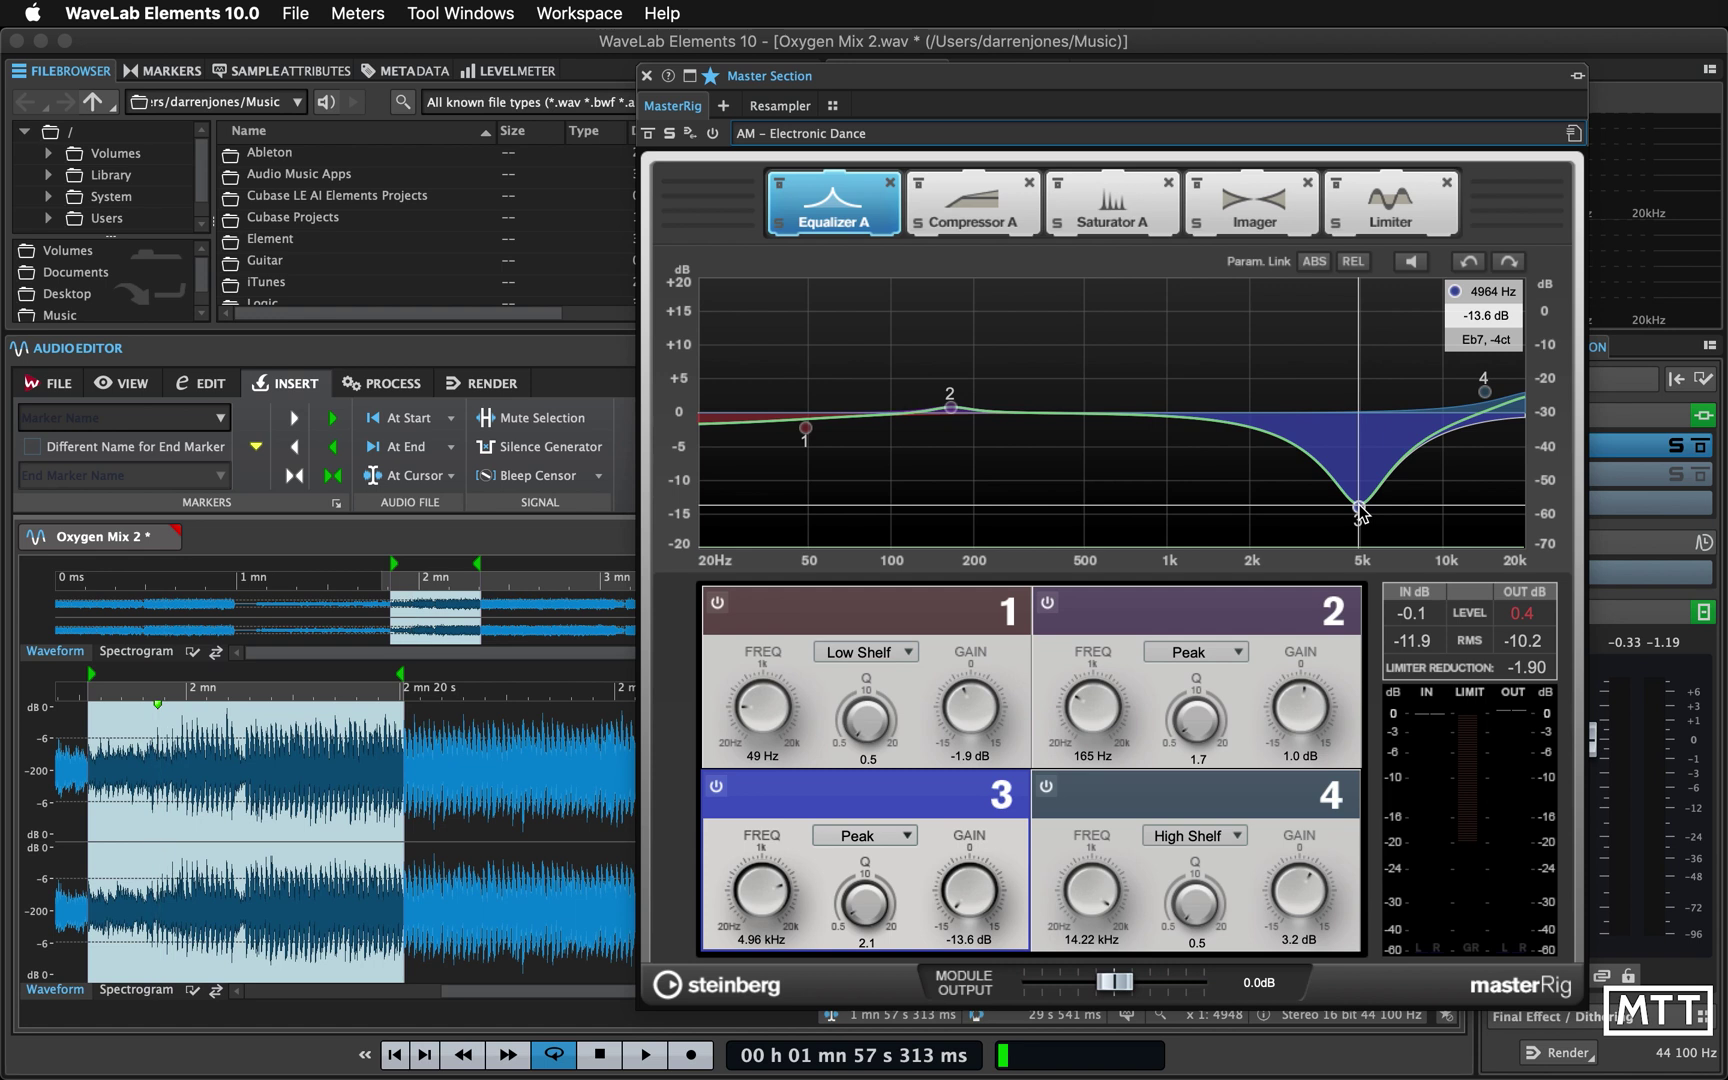
click(855, 140)
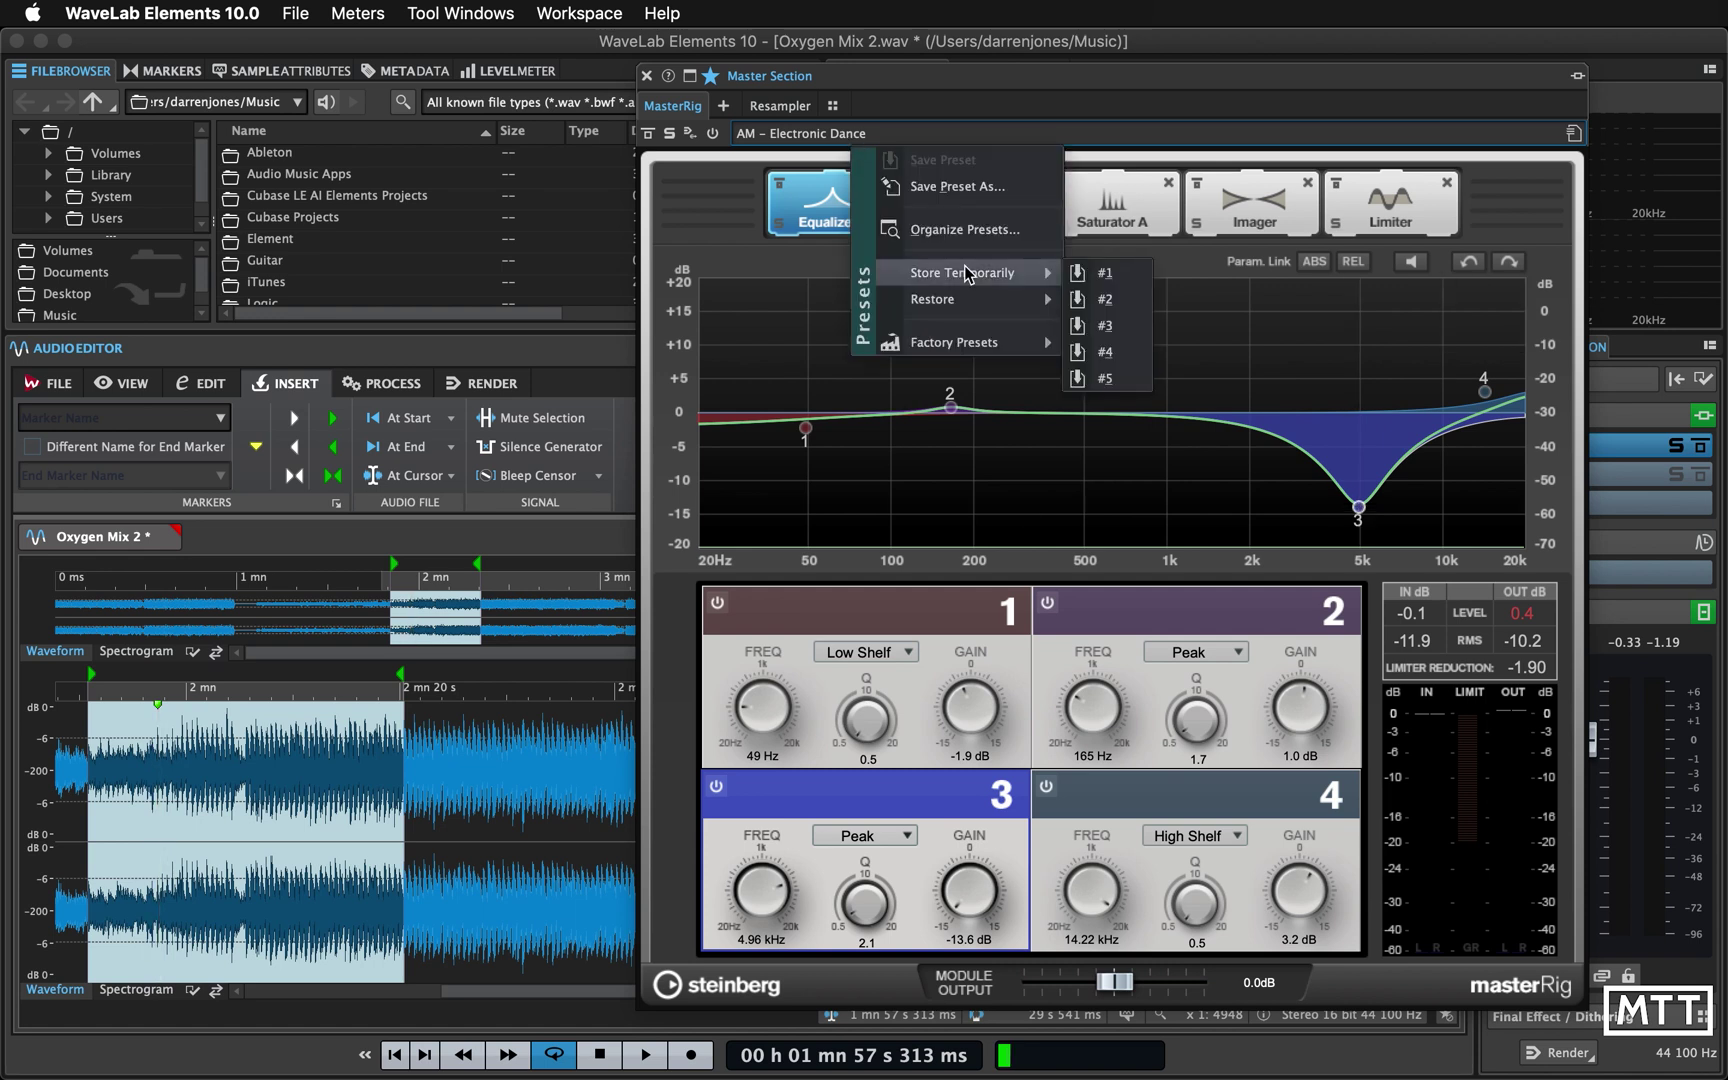
click(1099, 298)
Restore temporary EQ version #1
click(834, 136)
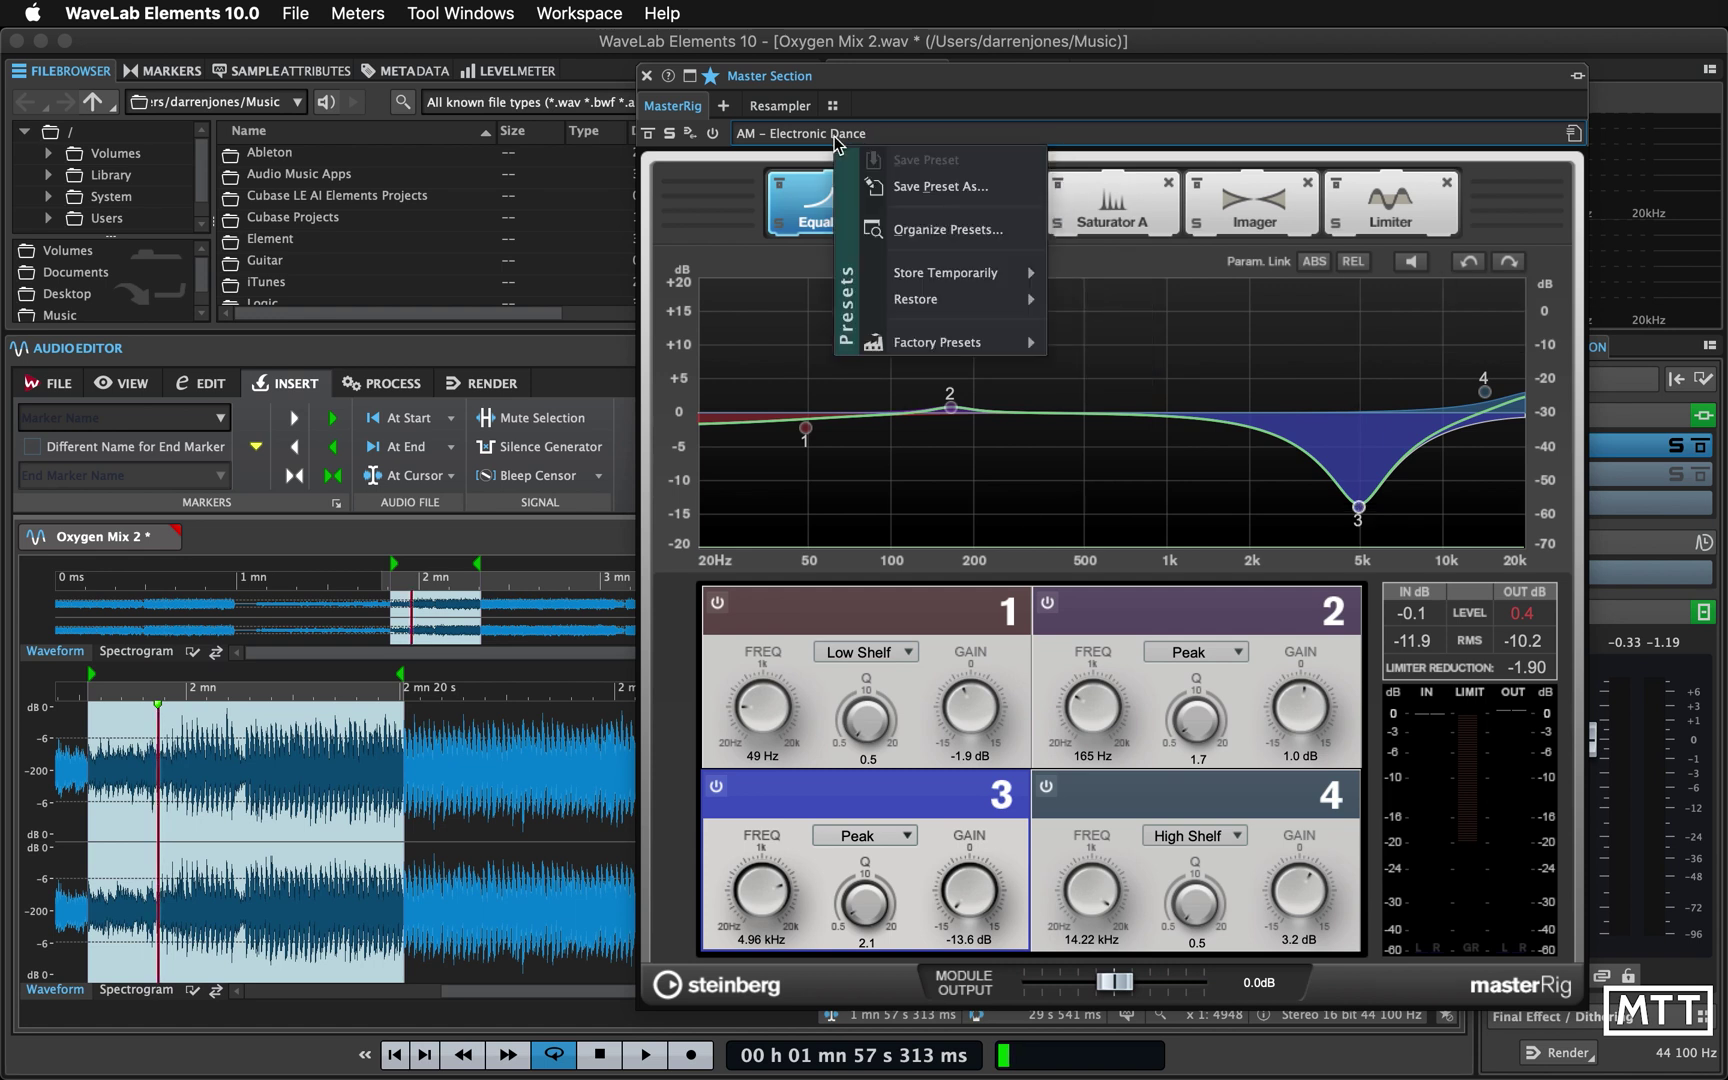
mouse_move(963, 298)
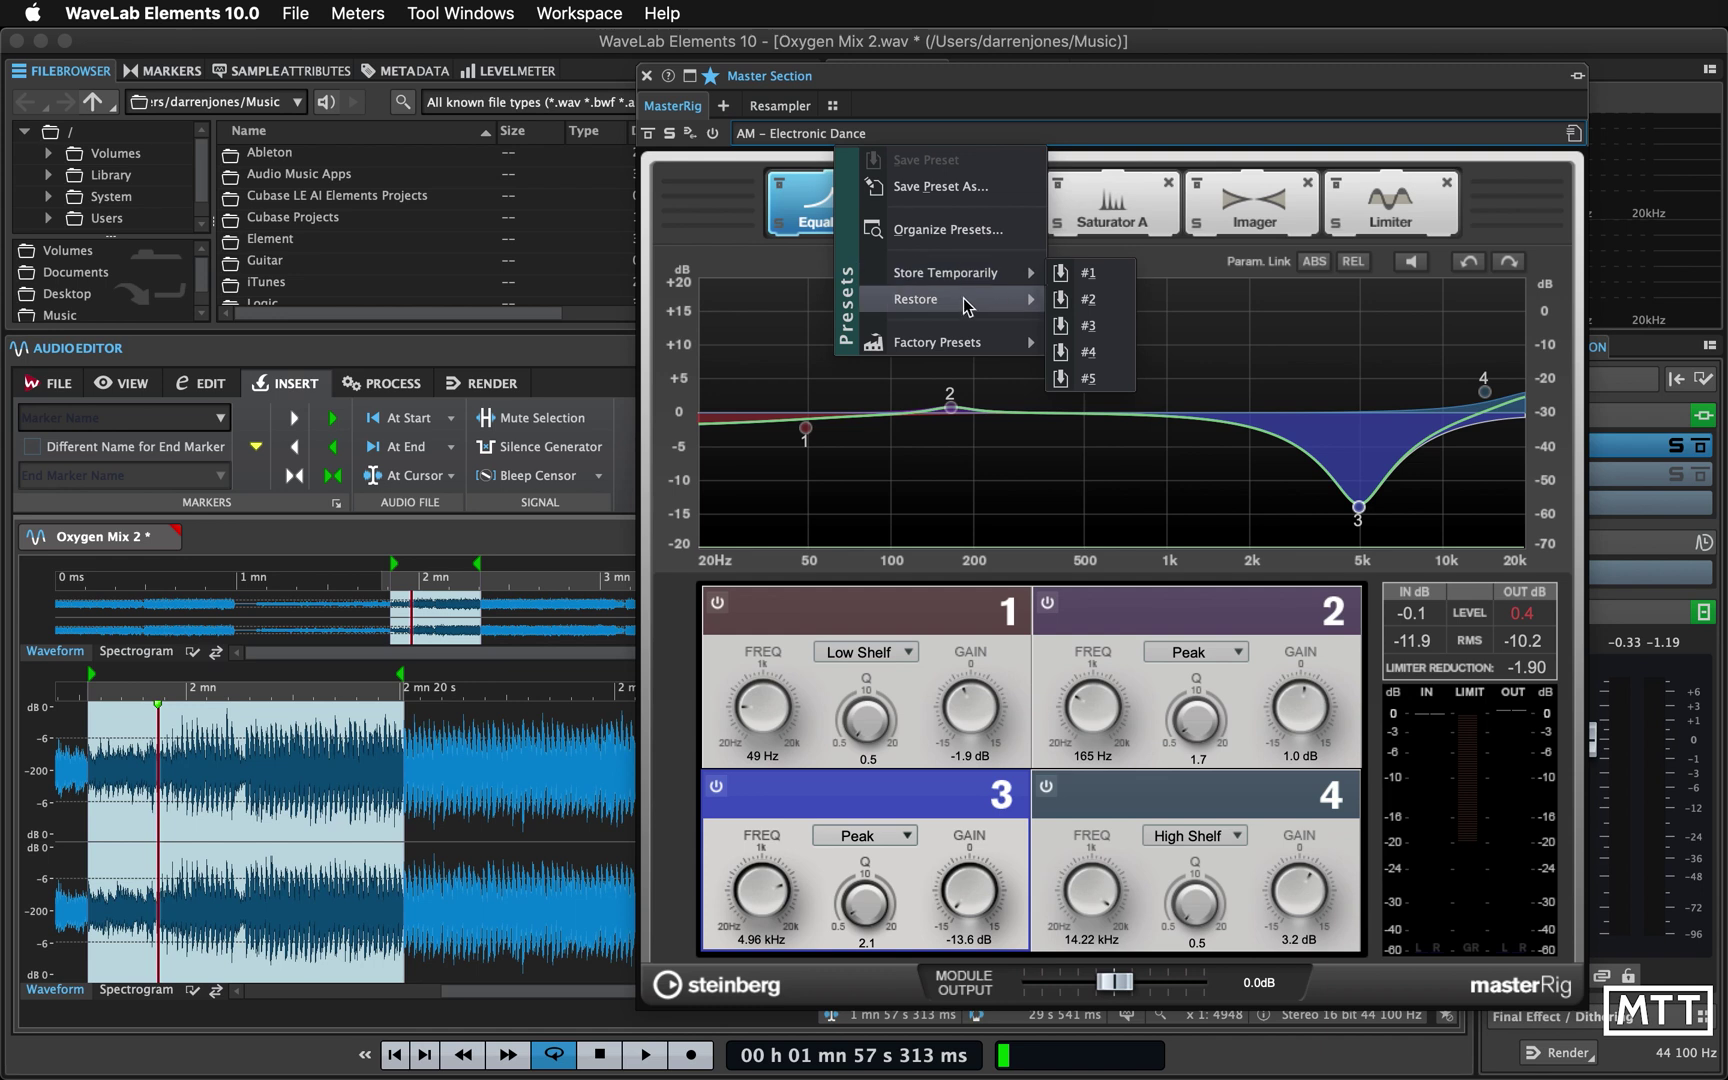
click(1086, 273)
click(818, 136)
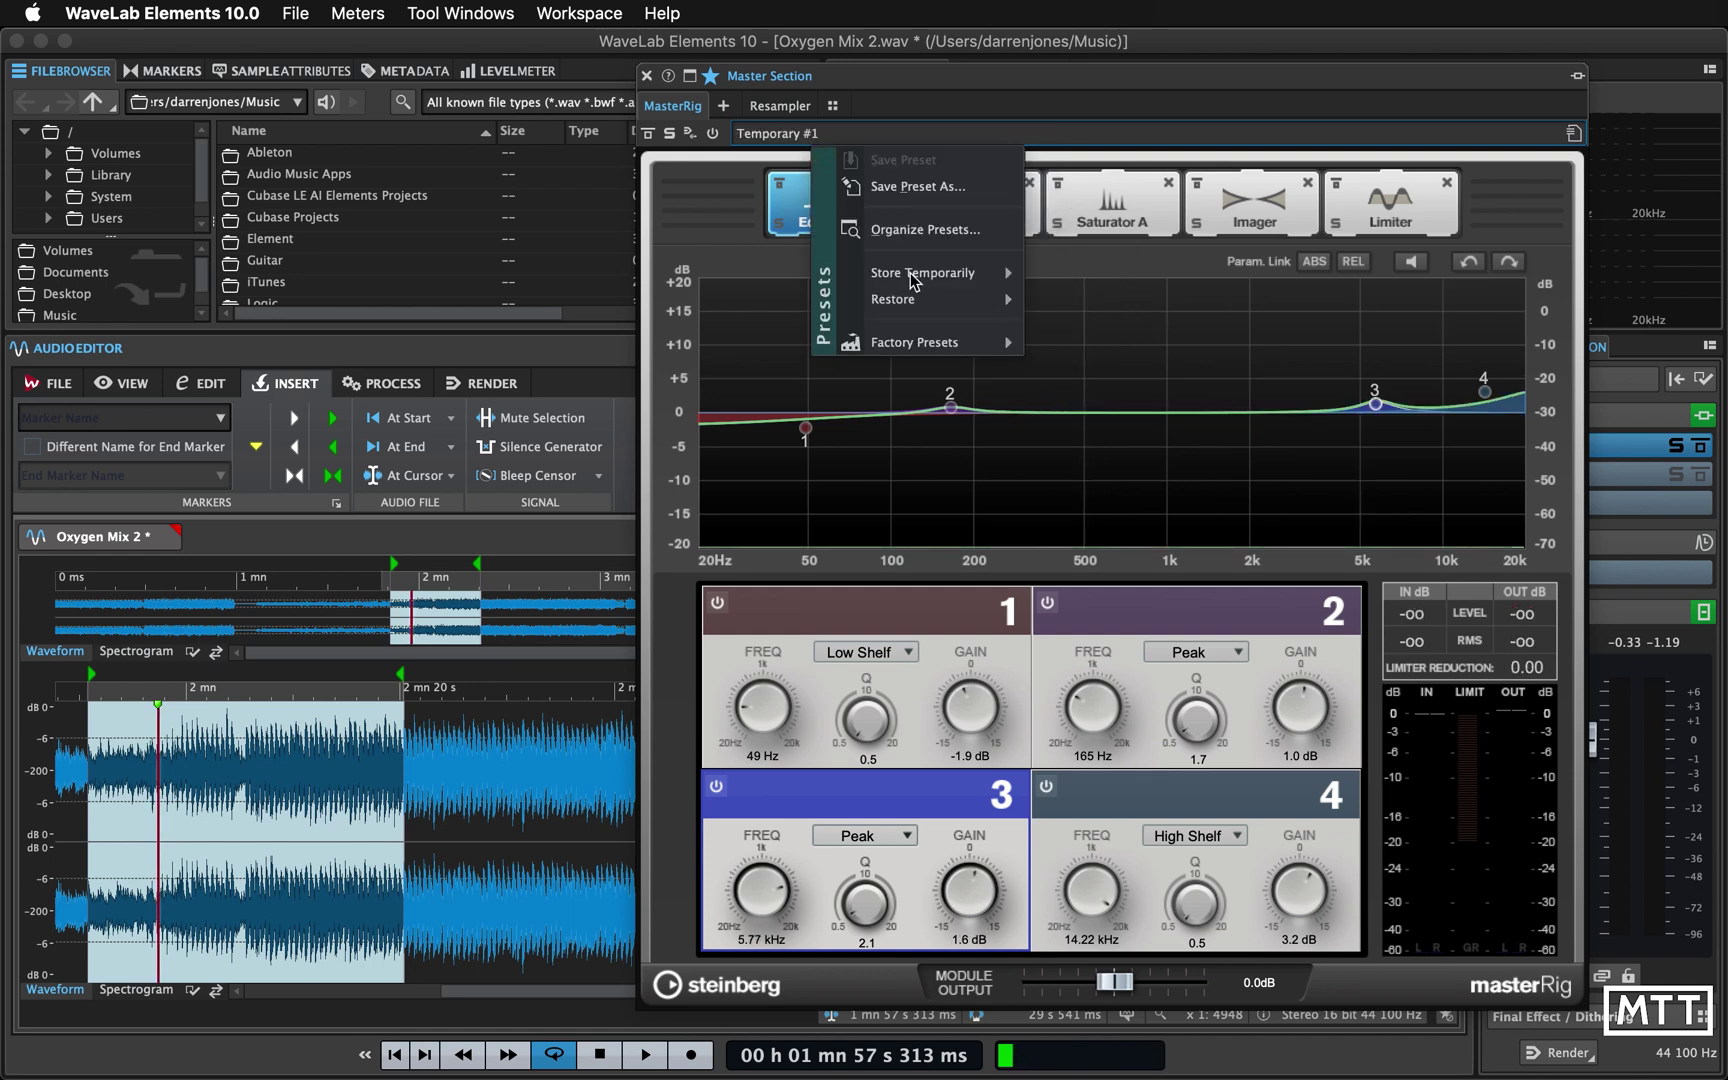
mouse_move(940, 299)
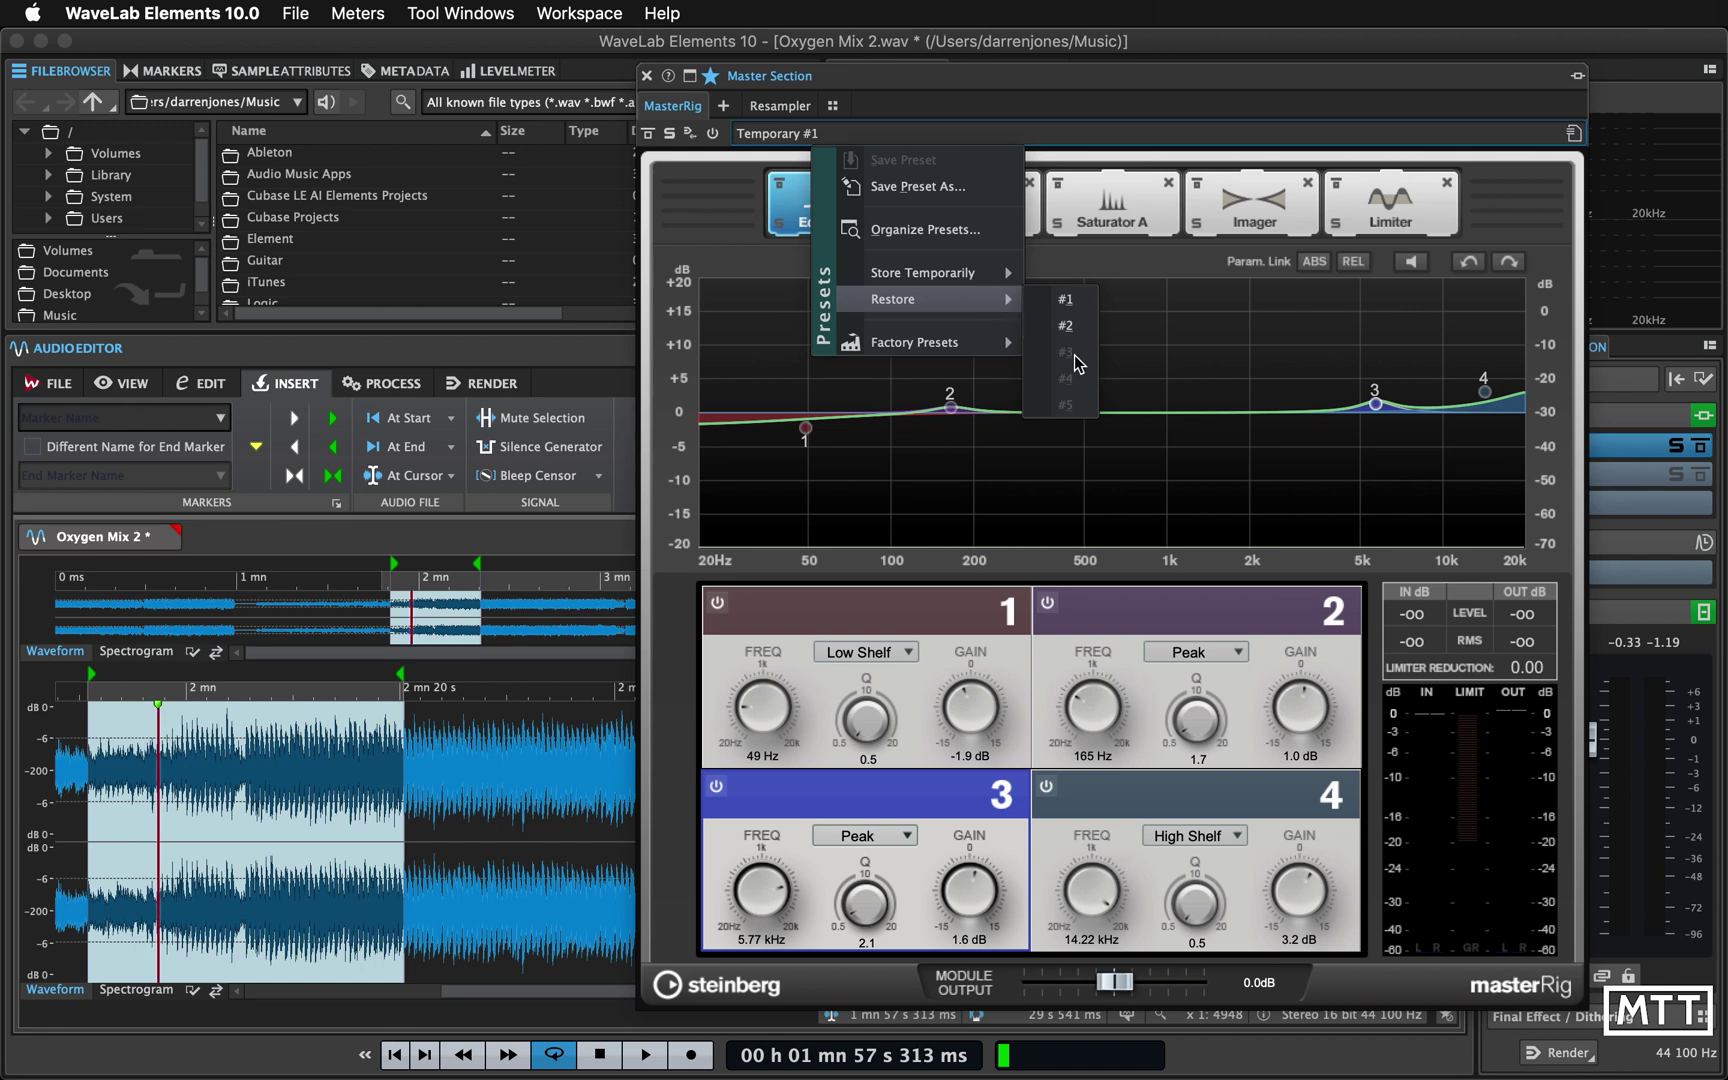
Restore temporary version #2 and make band 3's cut -3.0 dB at 5.12 kHz
click(1088, 322)
drag(1358, 503, 1362, 435)
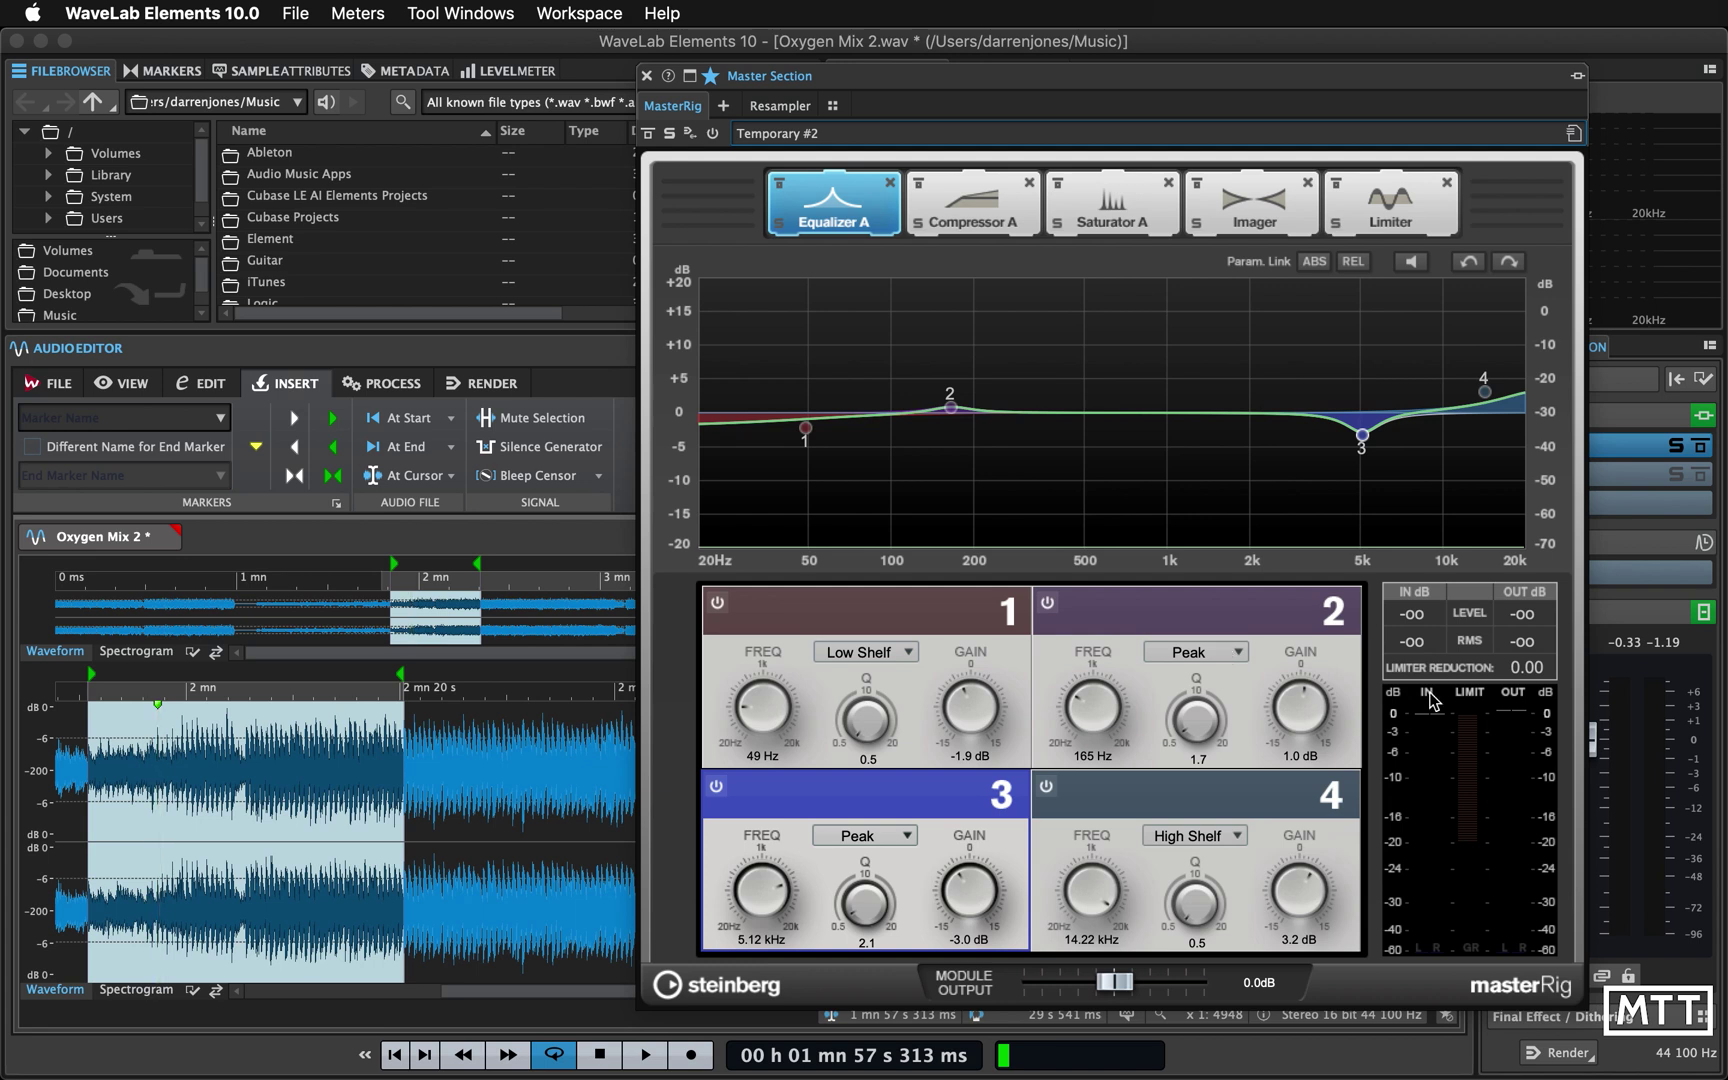
click(797, 136)
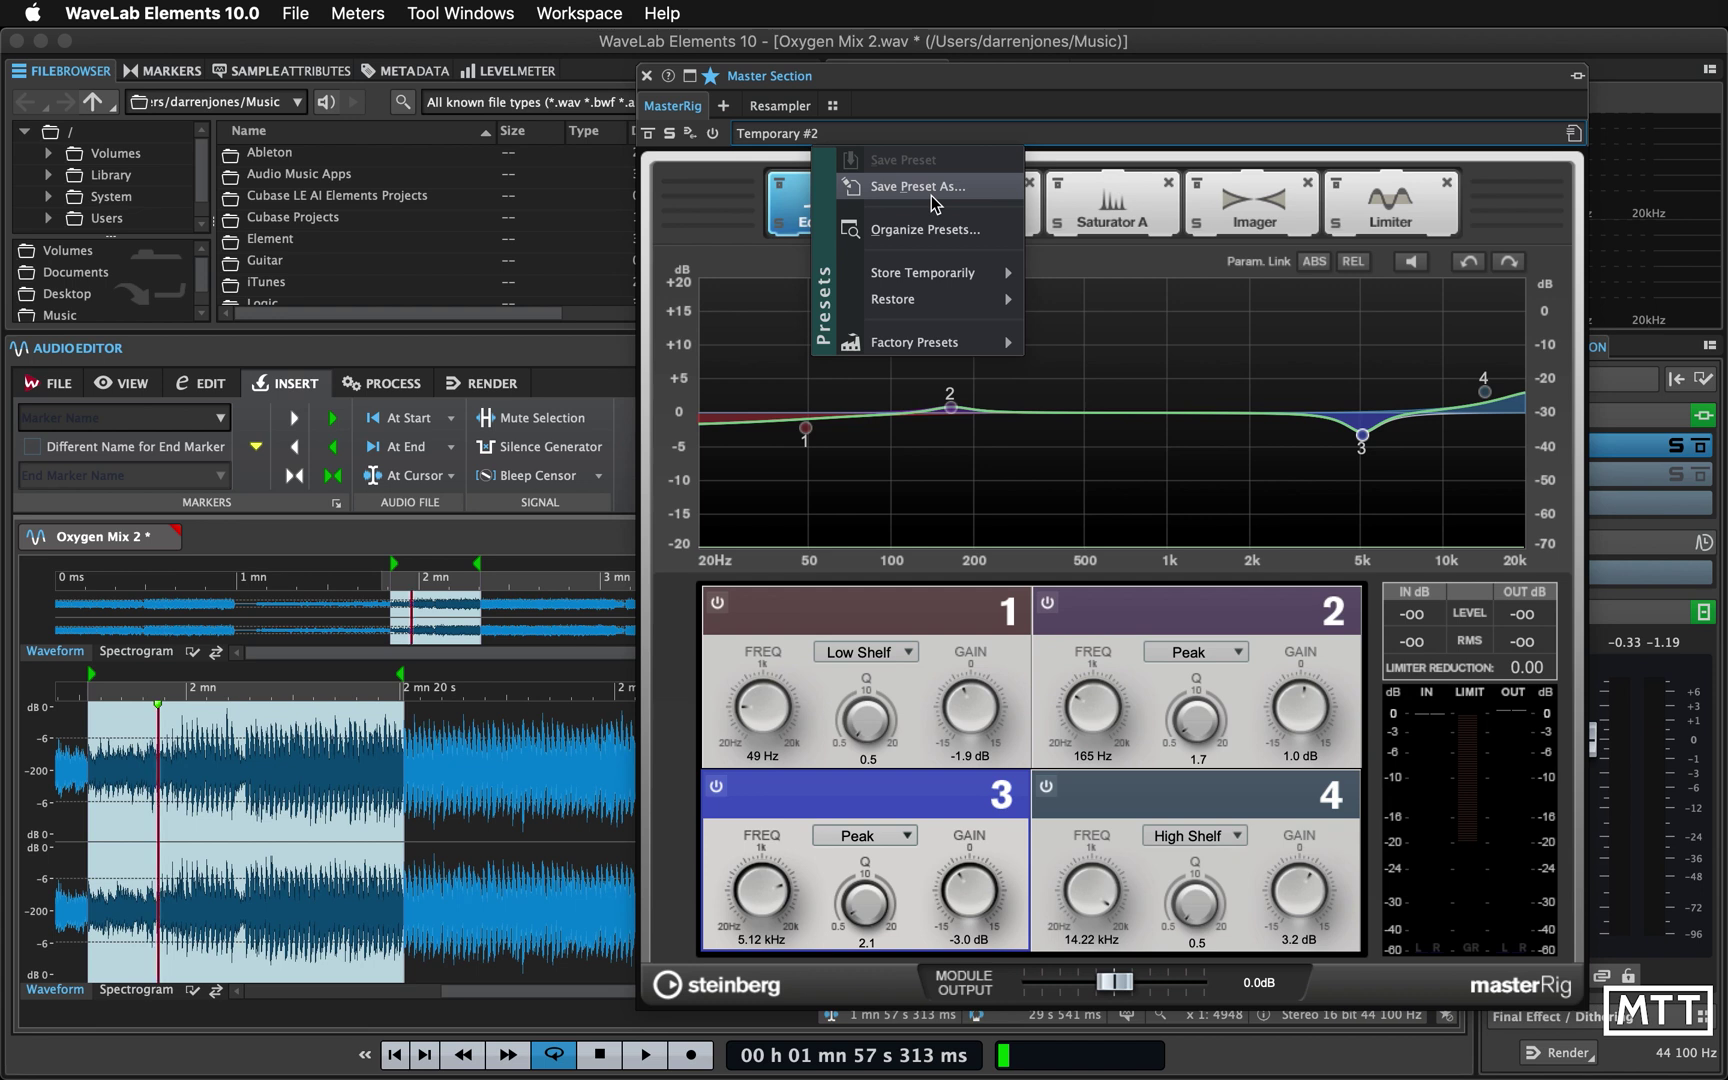
Close the Presets menu without saving, leaving Equalizer A on the Temporary #2 curve
key(Escape)
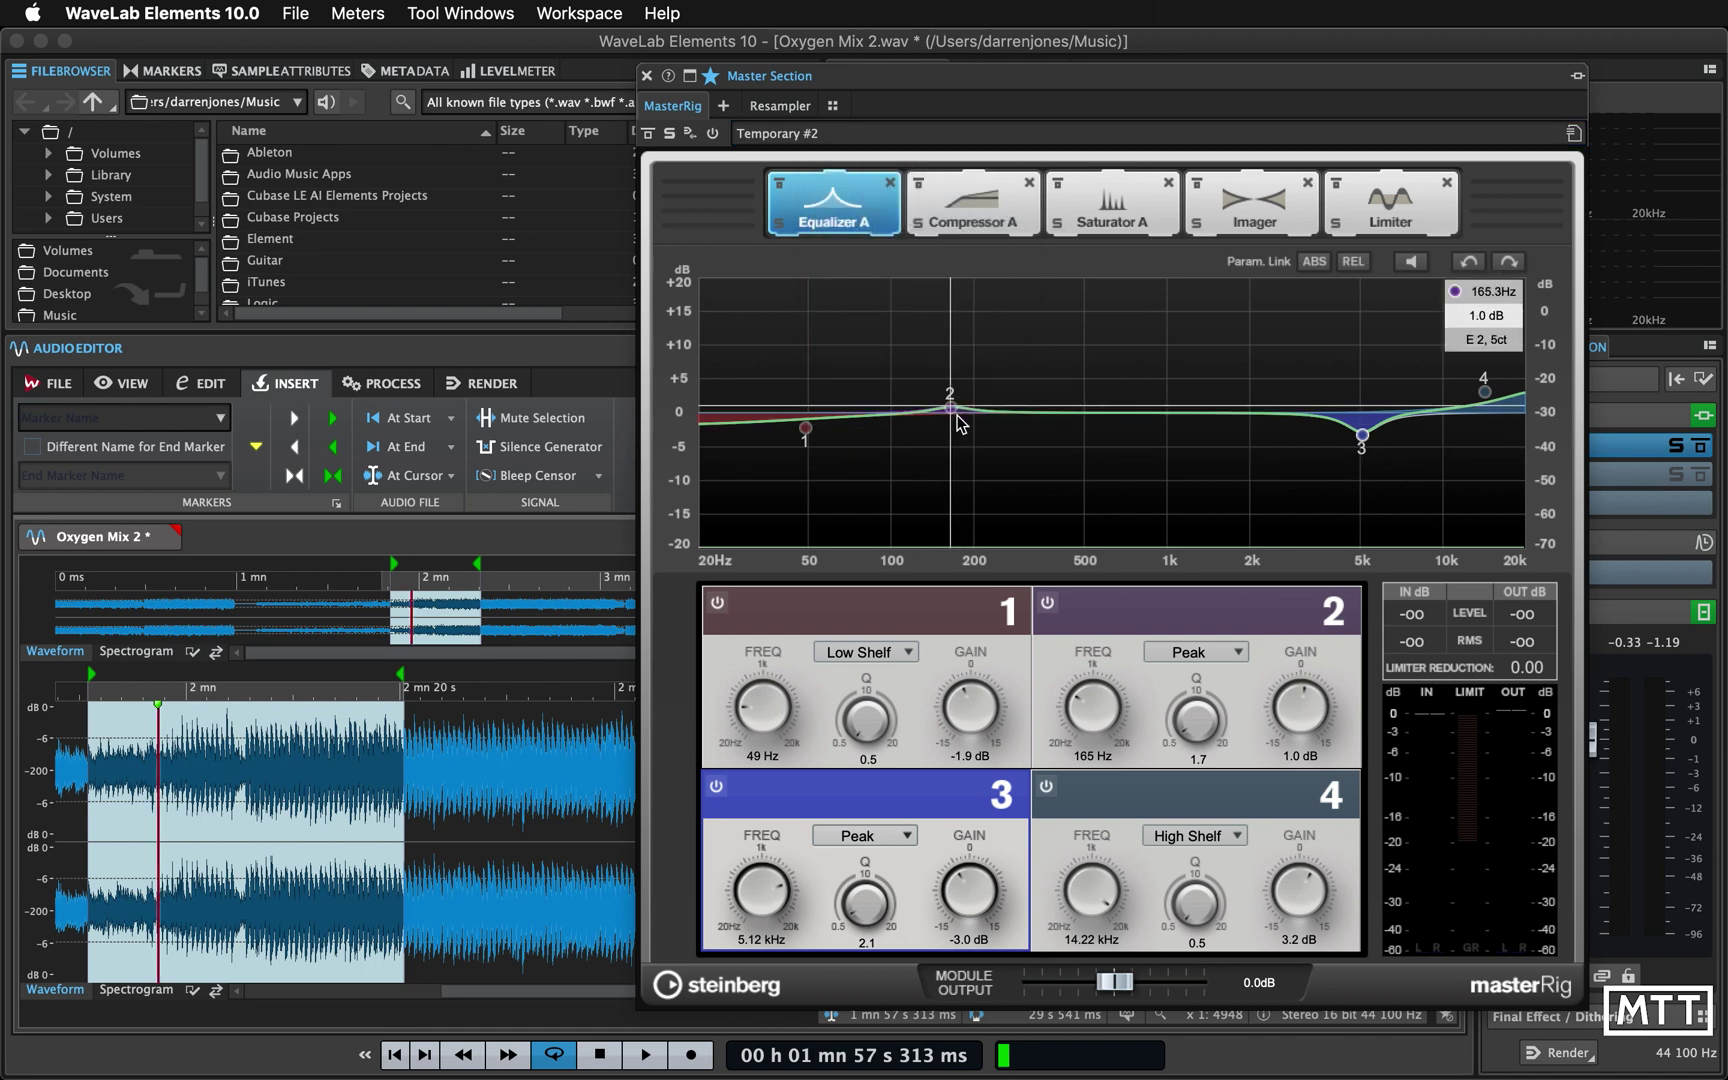